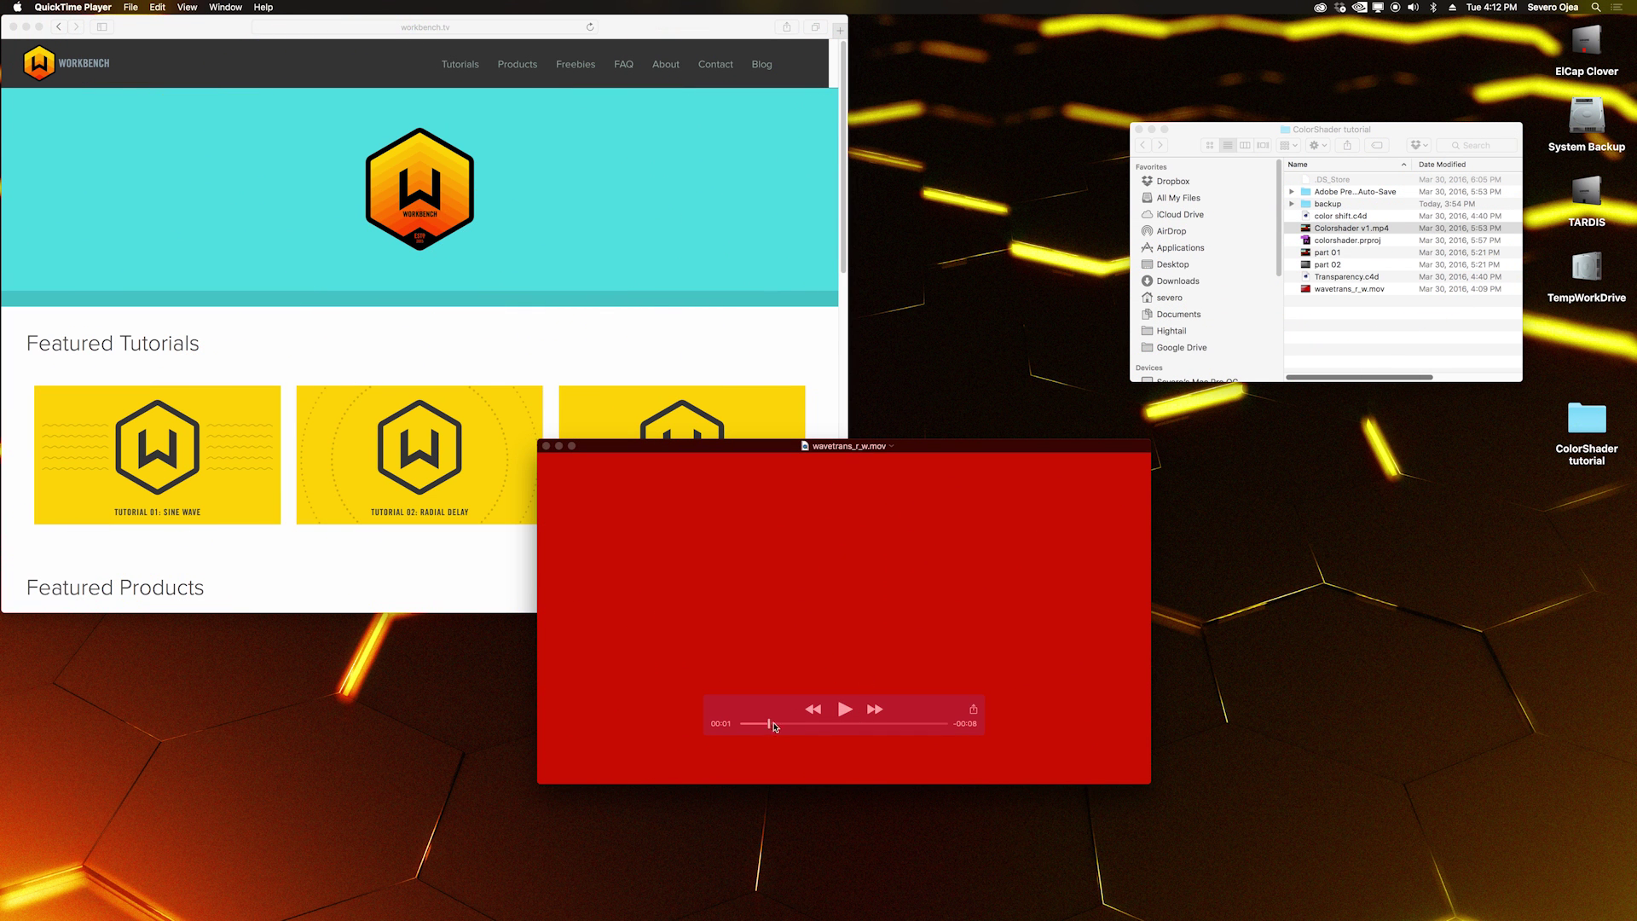
Scrub through wavetrans_r_w.mov to preview the wave transition, and switch to Cinema 4D.
left_click_drag(770, 726, 870, 726)
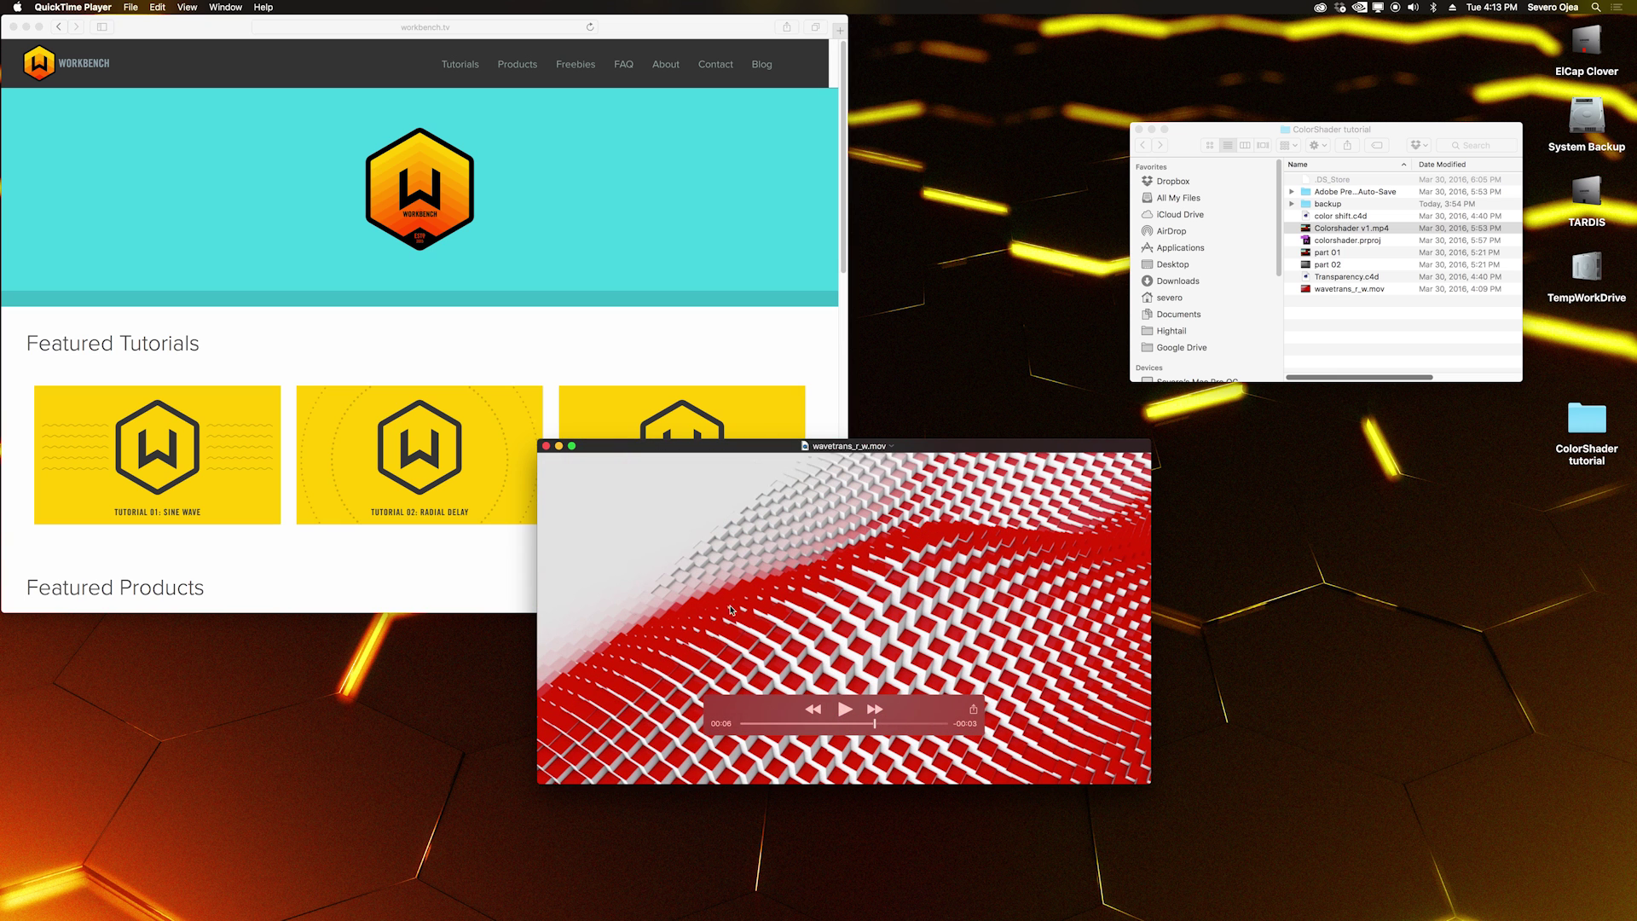
mouse_move(2, 529)
left_click(22, 567)
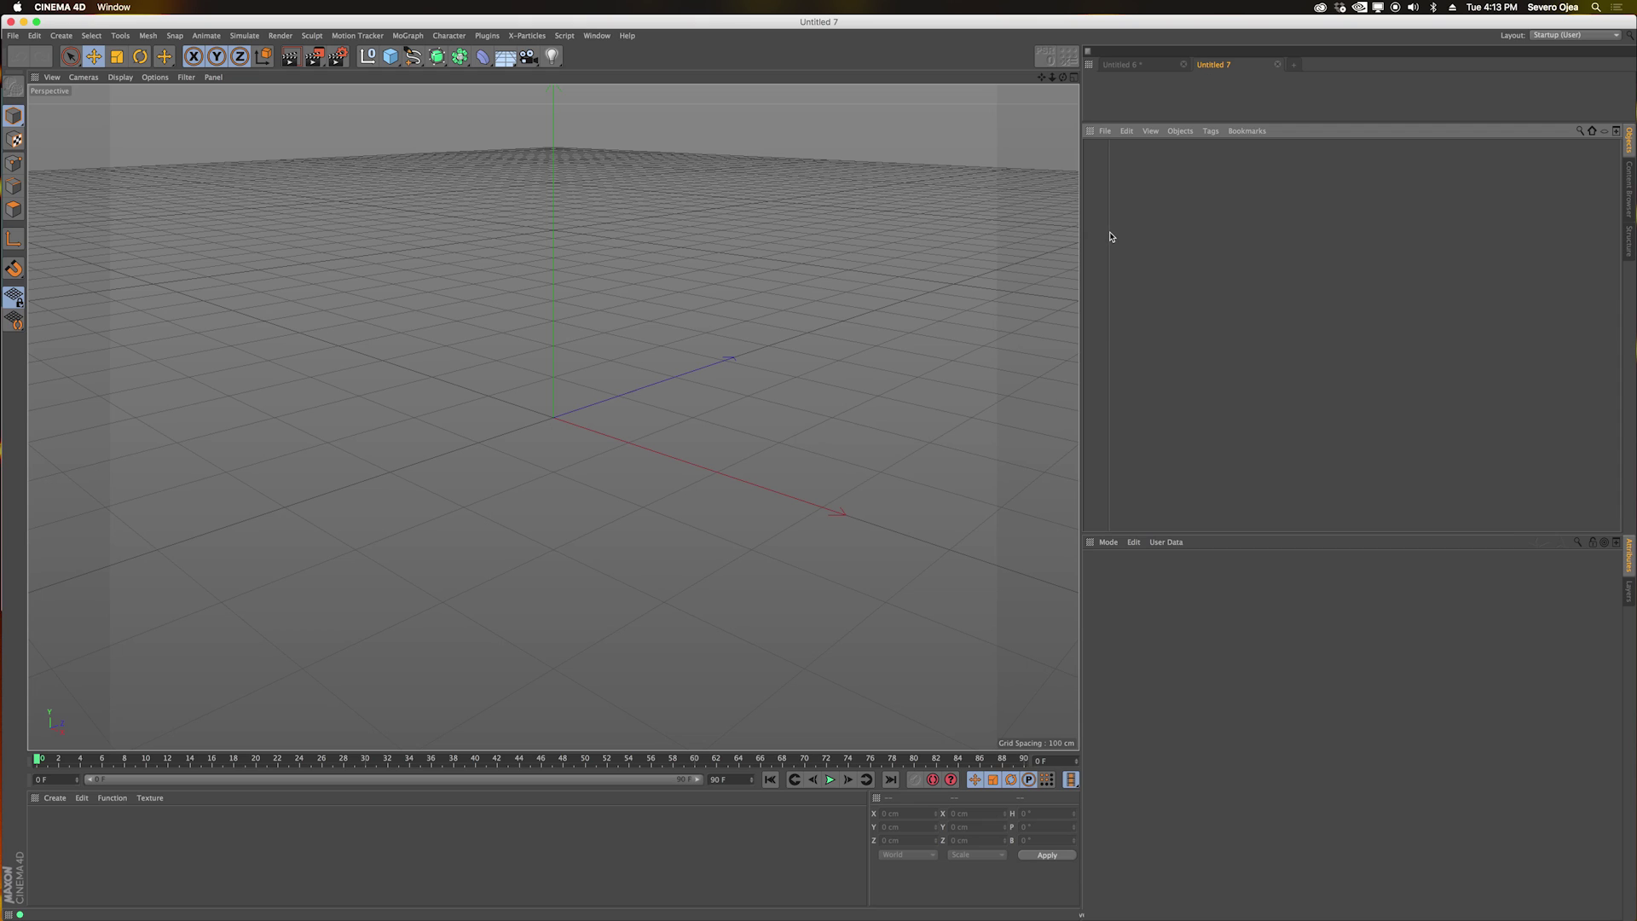
Add a MoGraph Cloner and a Polygon object, nesting the Polygon under the Cloner.
left_click_drag(1108, 232, 1153, 237)
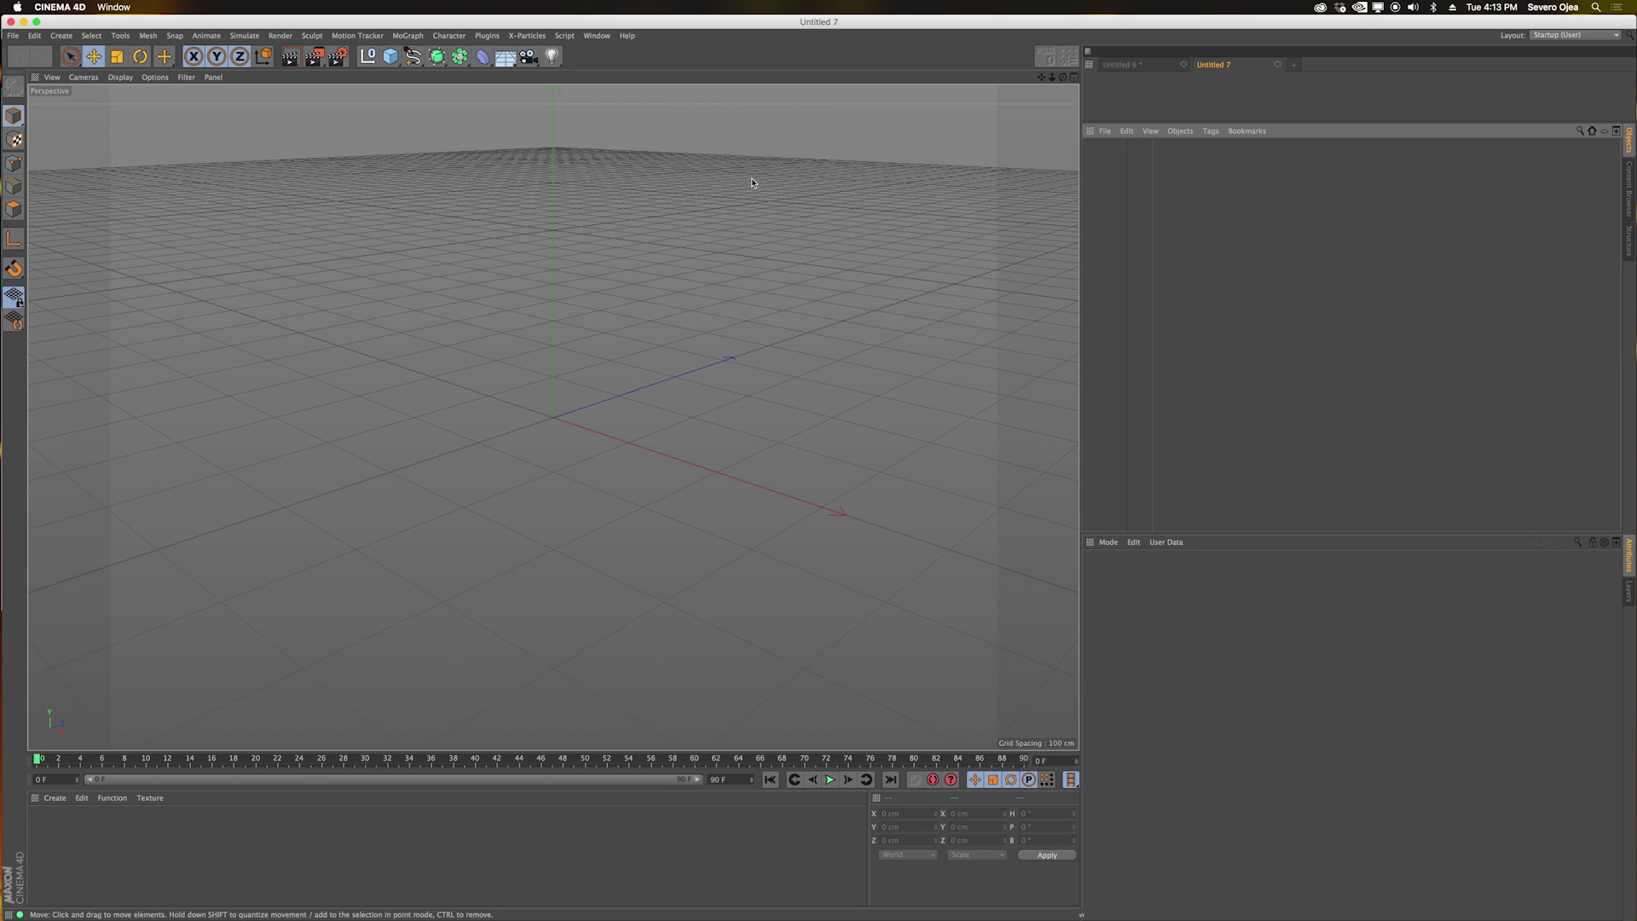
left_click(417, 36)
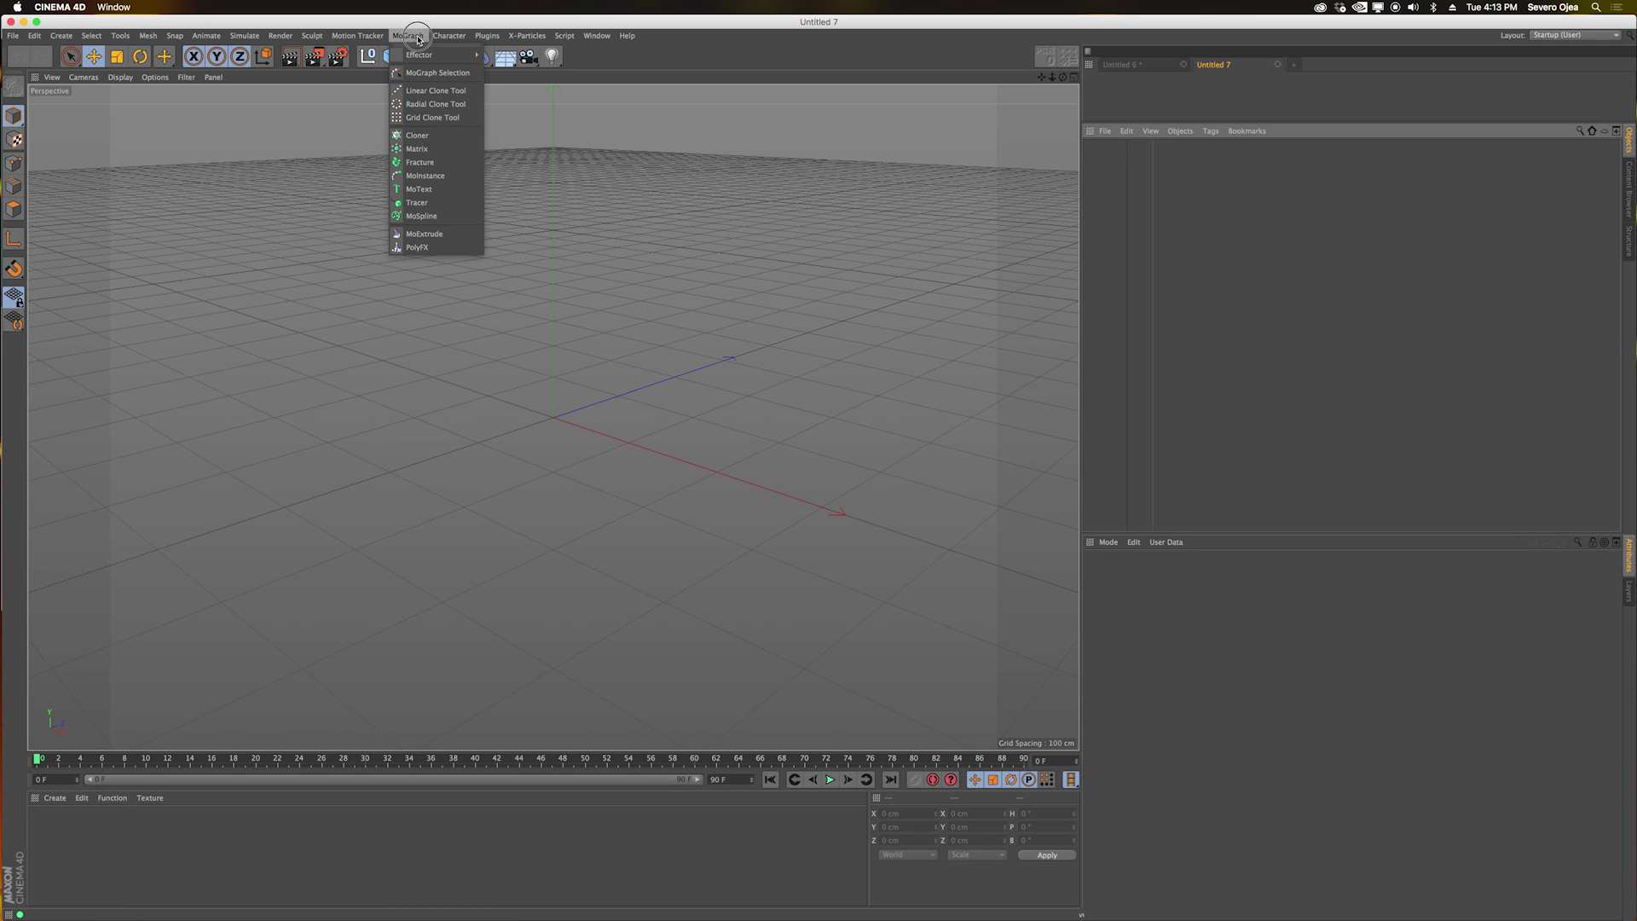
left_click(426, 135)
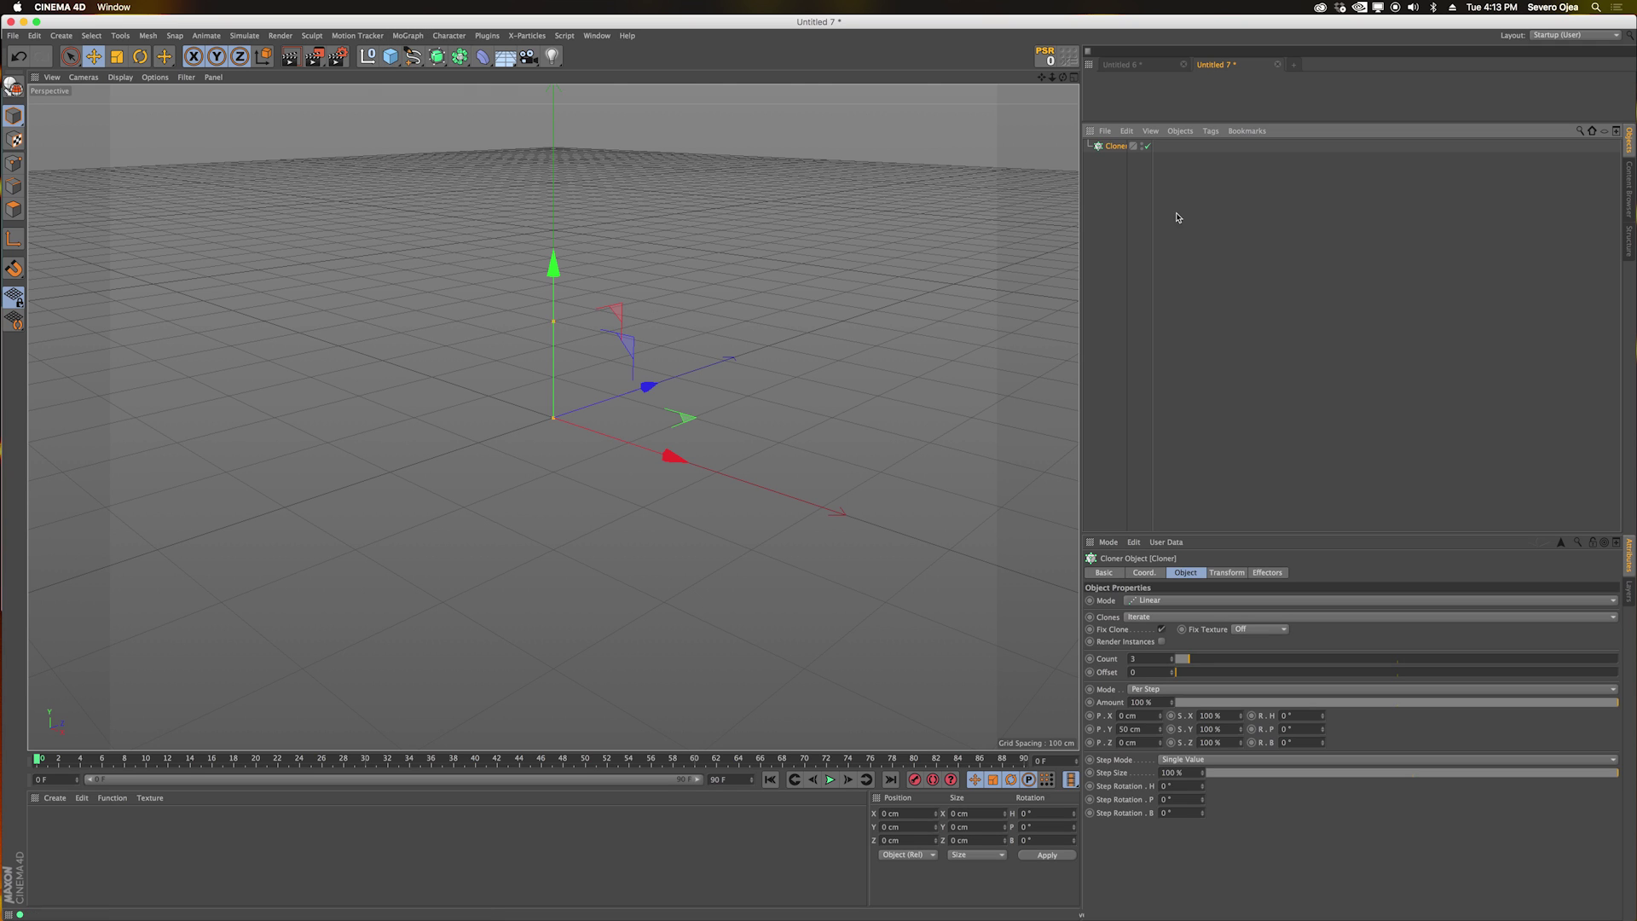
left_click_drag(393, 64, 583, 98)
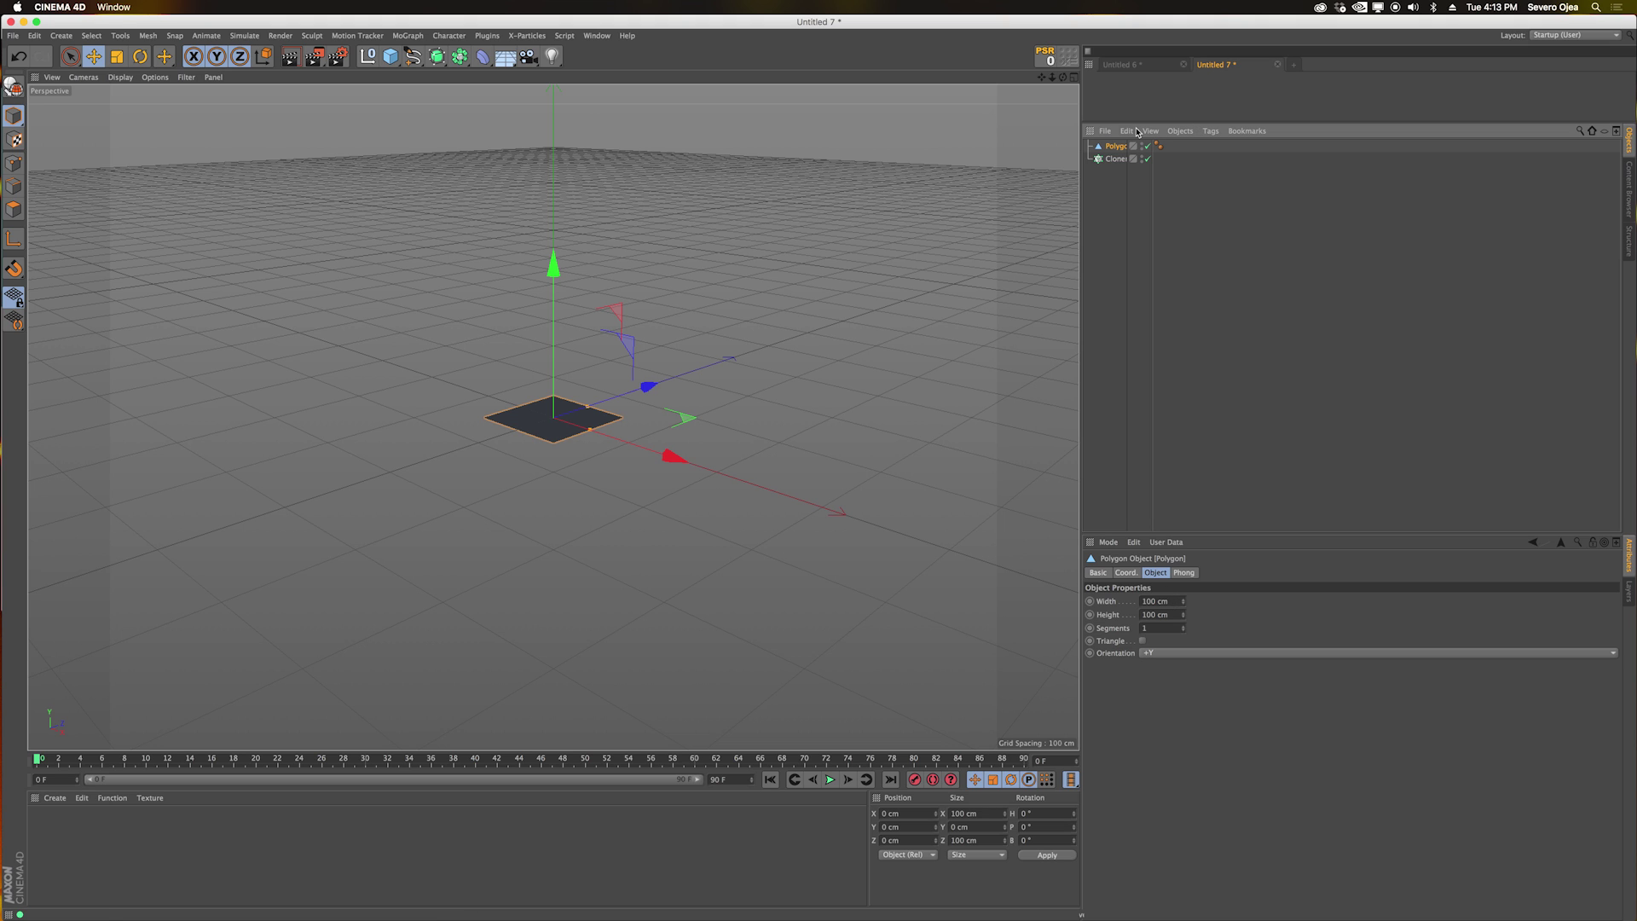
left_click_drag(1118, 147, 1117, 160)
left_click(1116, 147)
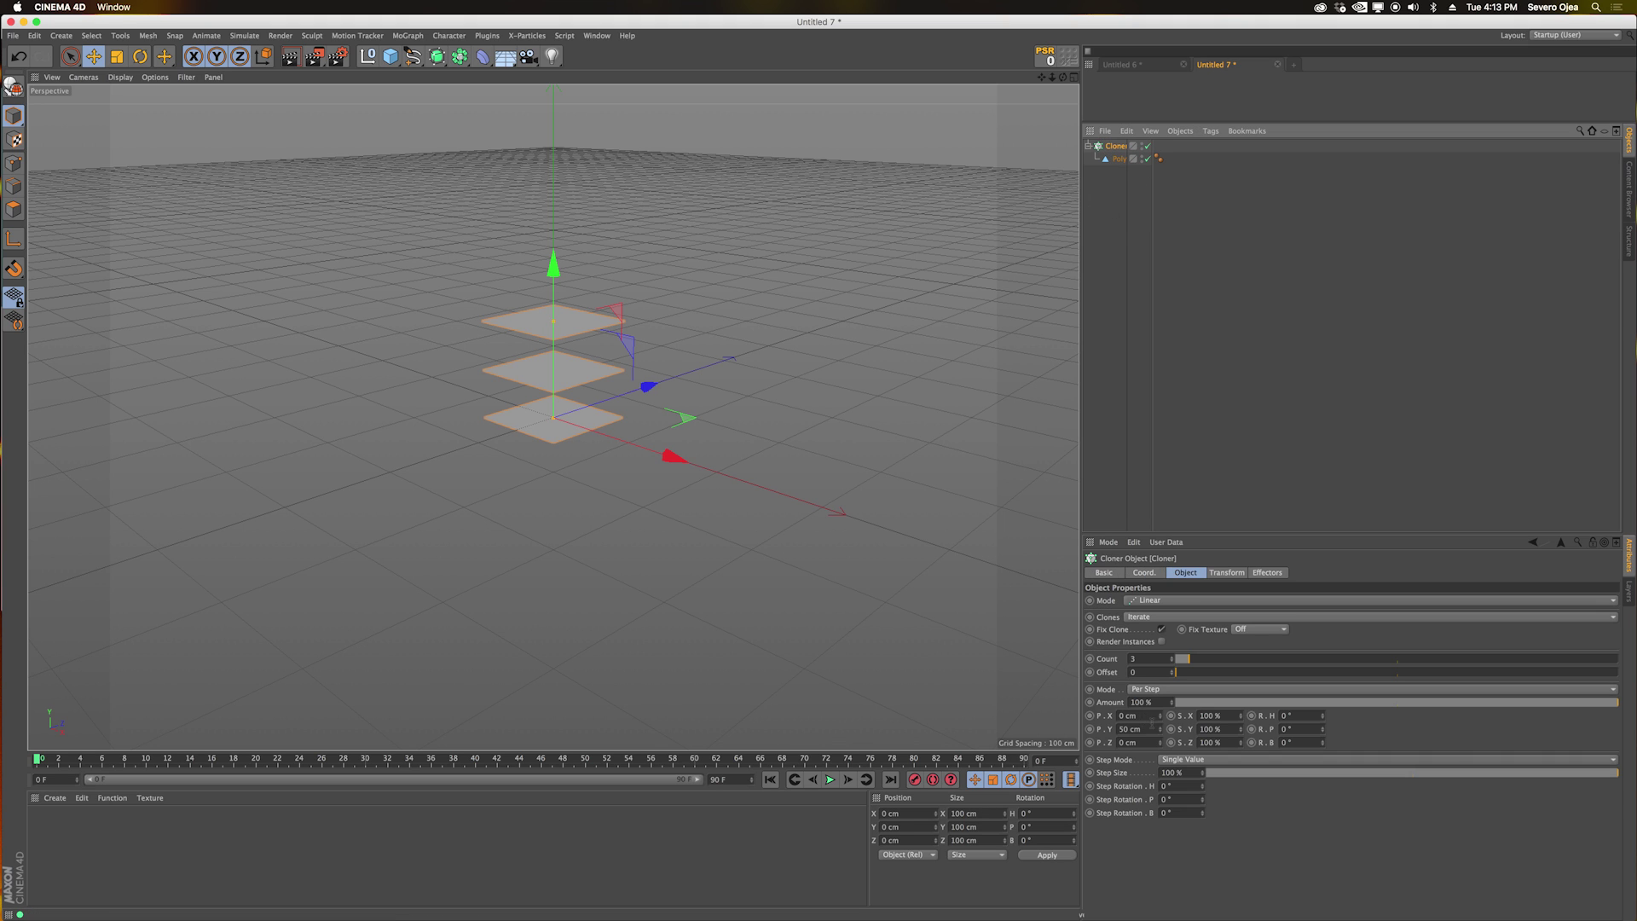
Set the Cloner's per-step offset to 0 cm in Y and 110 cm in X so the polygons form a row.
left_click_drag(1151, 730, 1111, 724)
key("BackSpace")
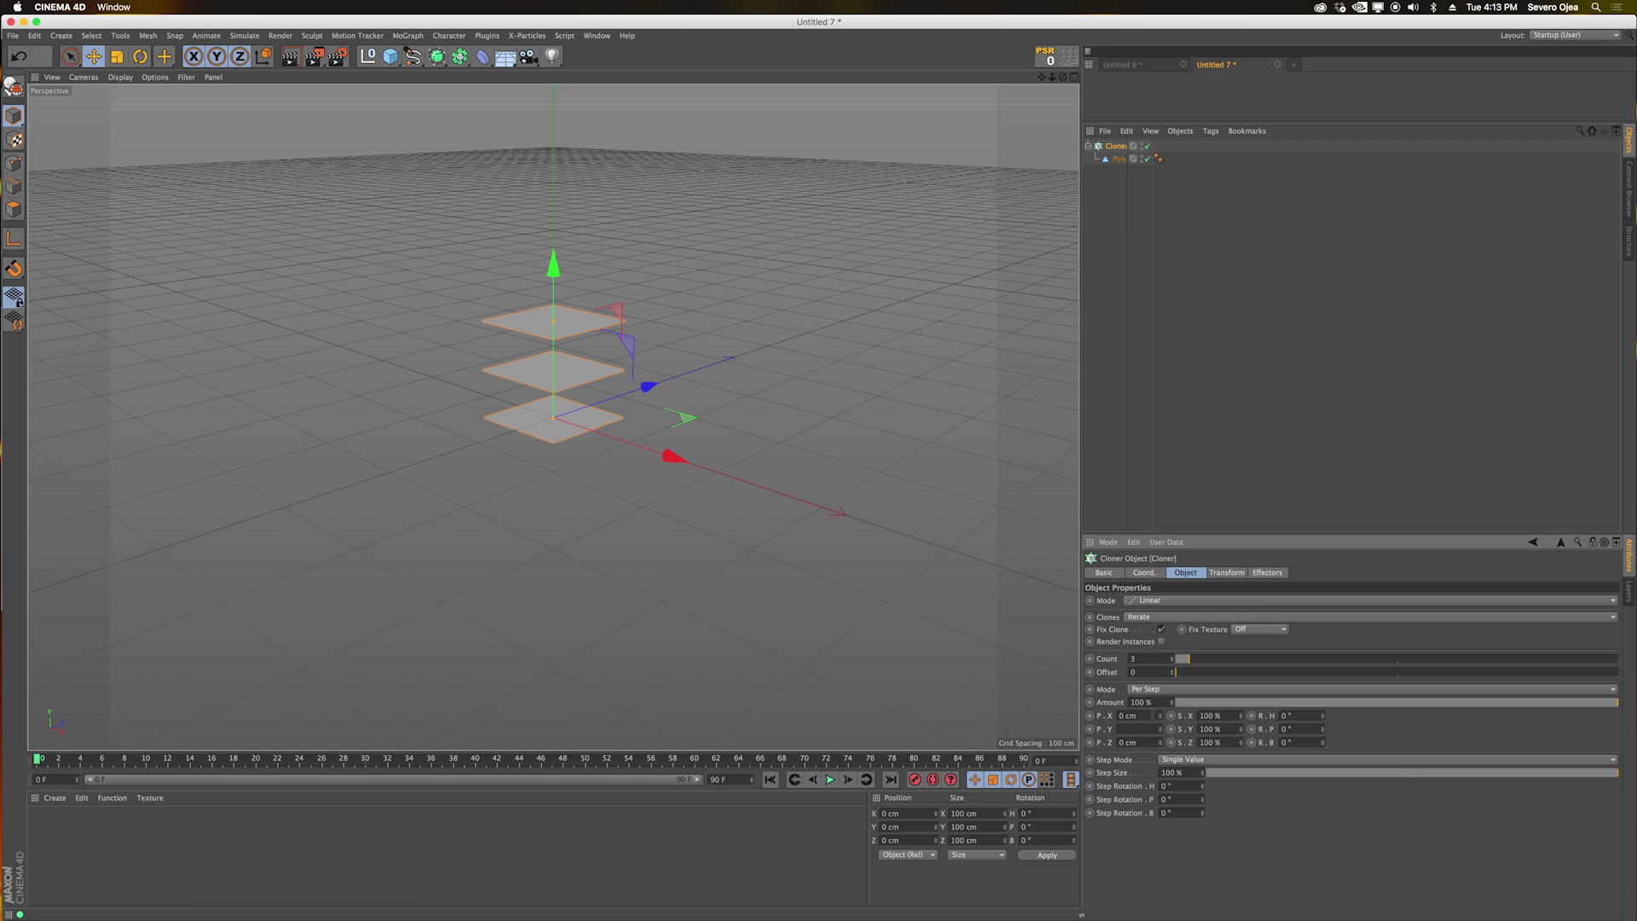
type("0")
key("Tab")
type("1")
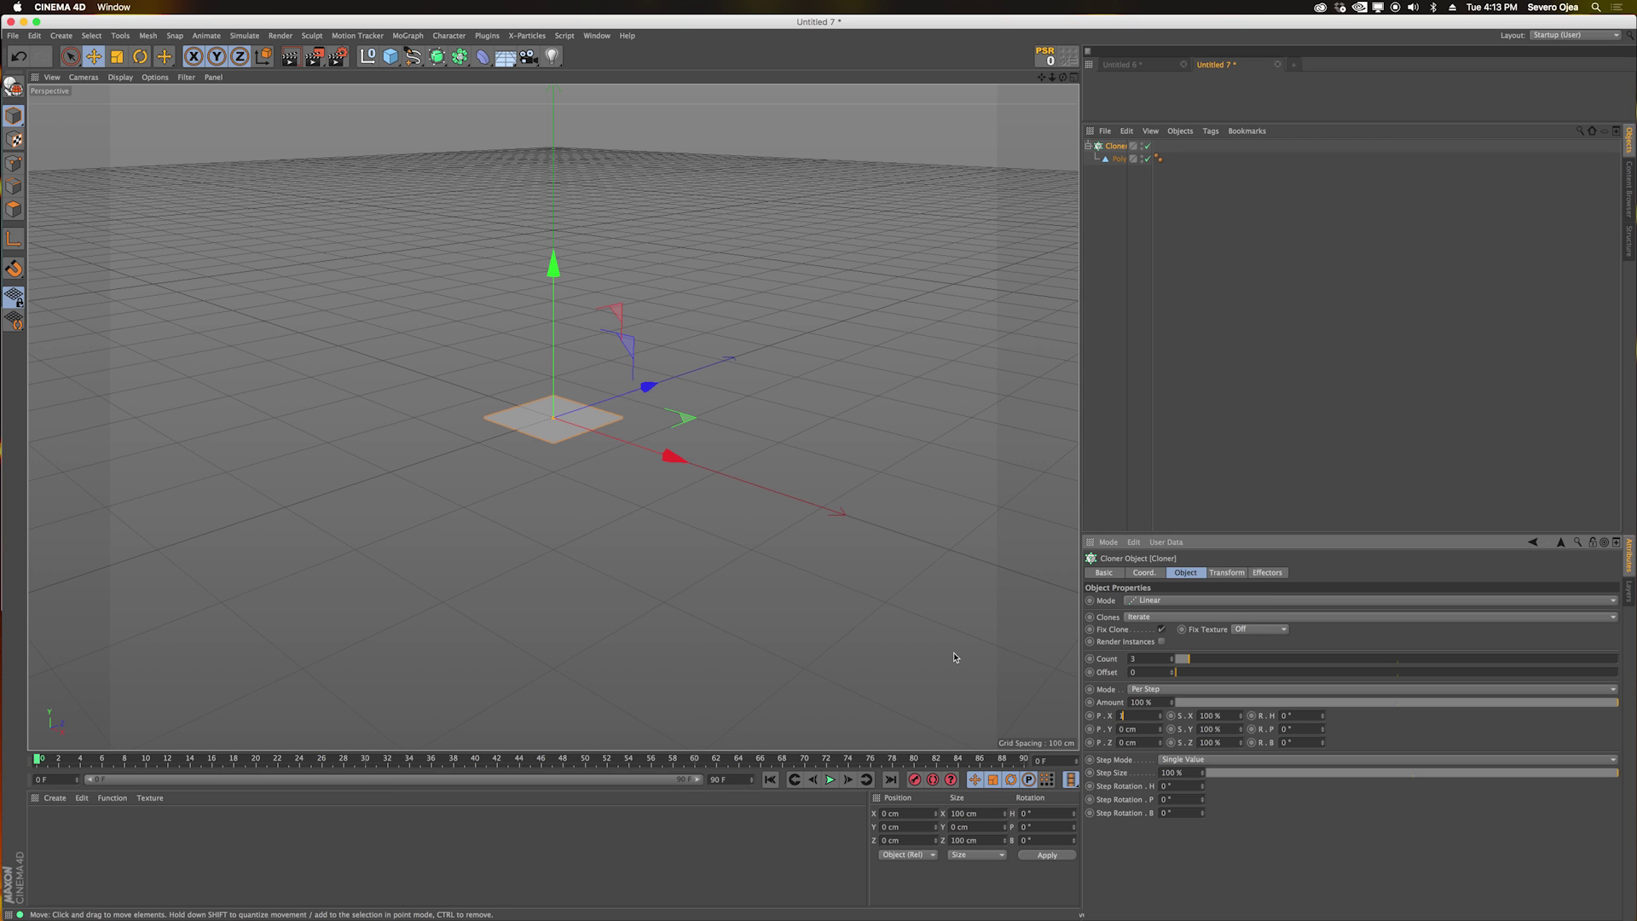
key("Return")
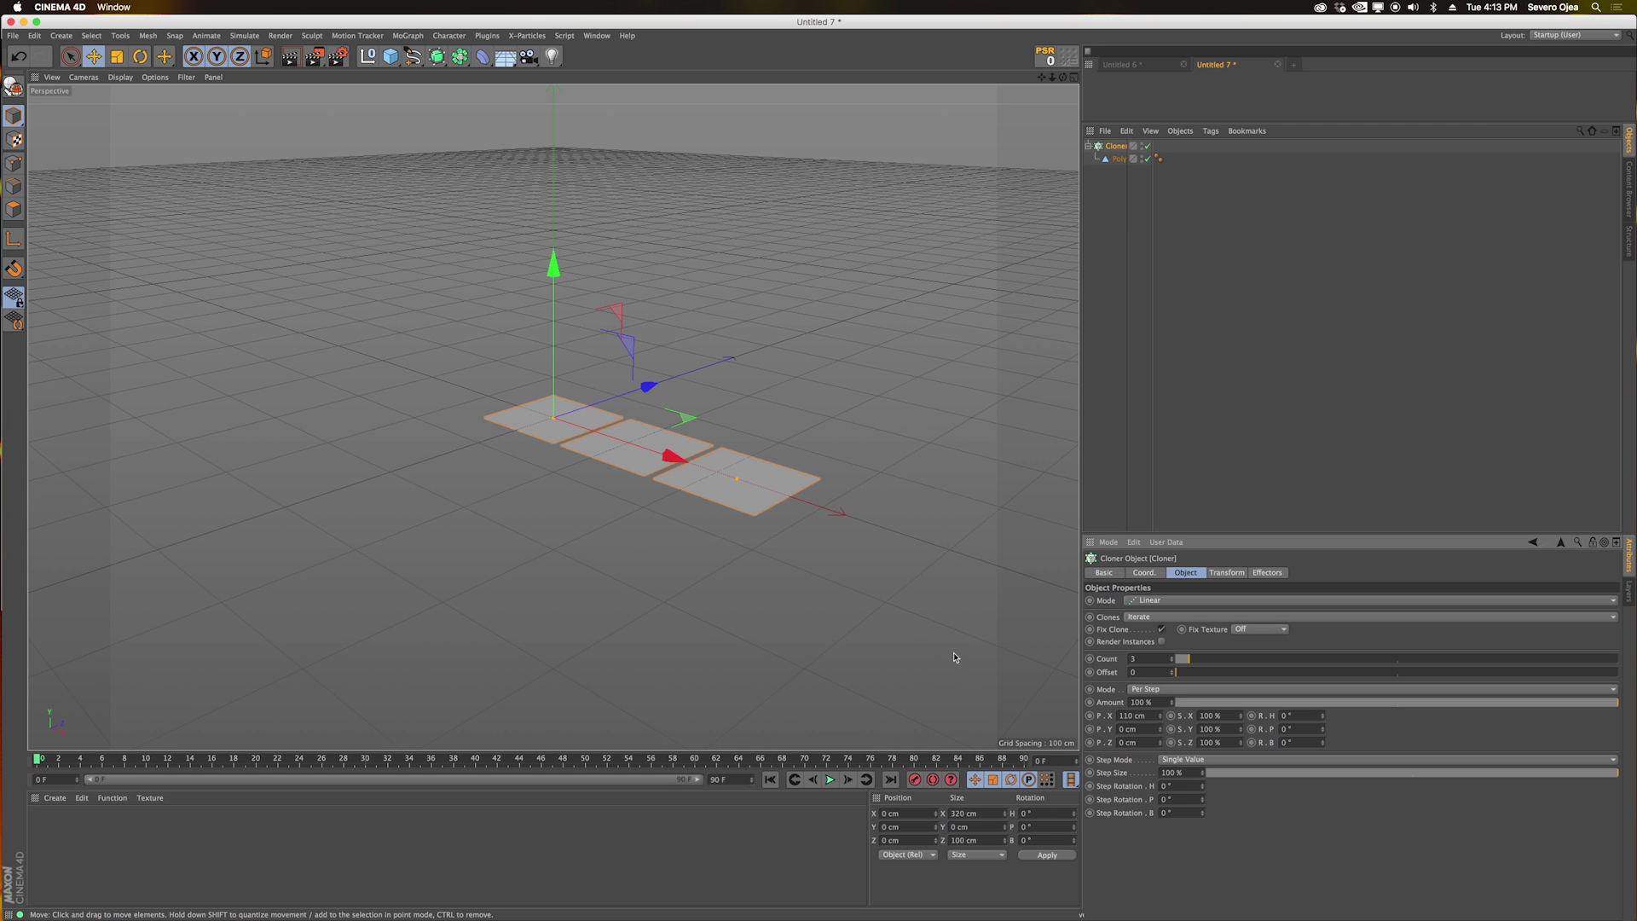
Raise the Cloner's count to 8 clones.
left_click(1172, 657)
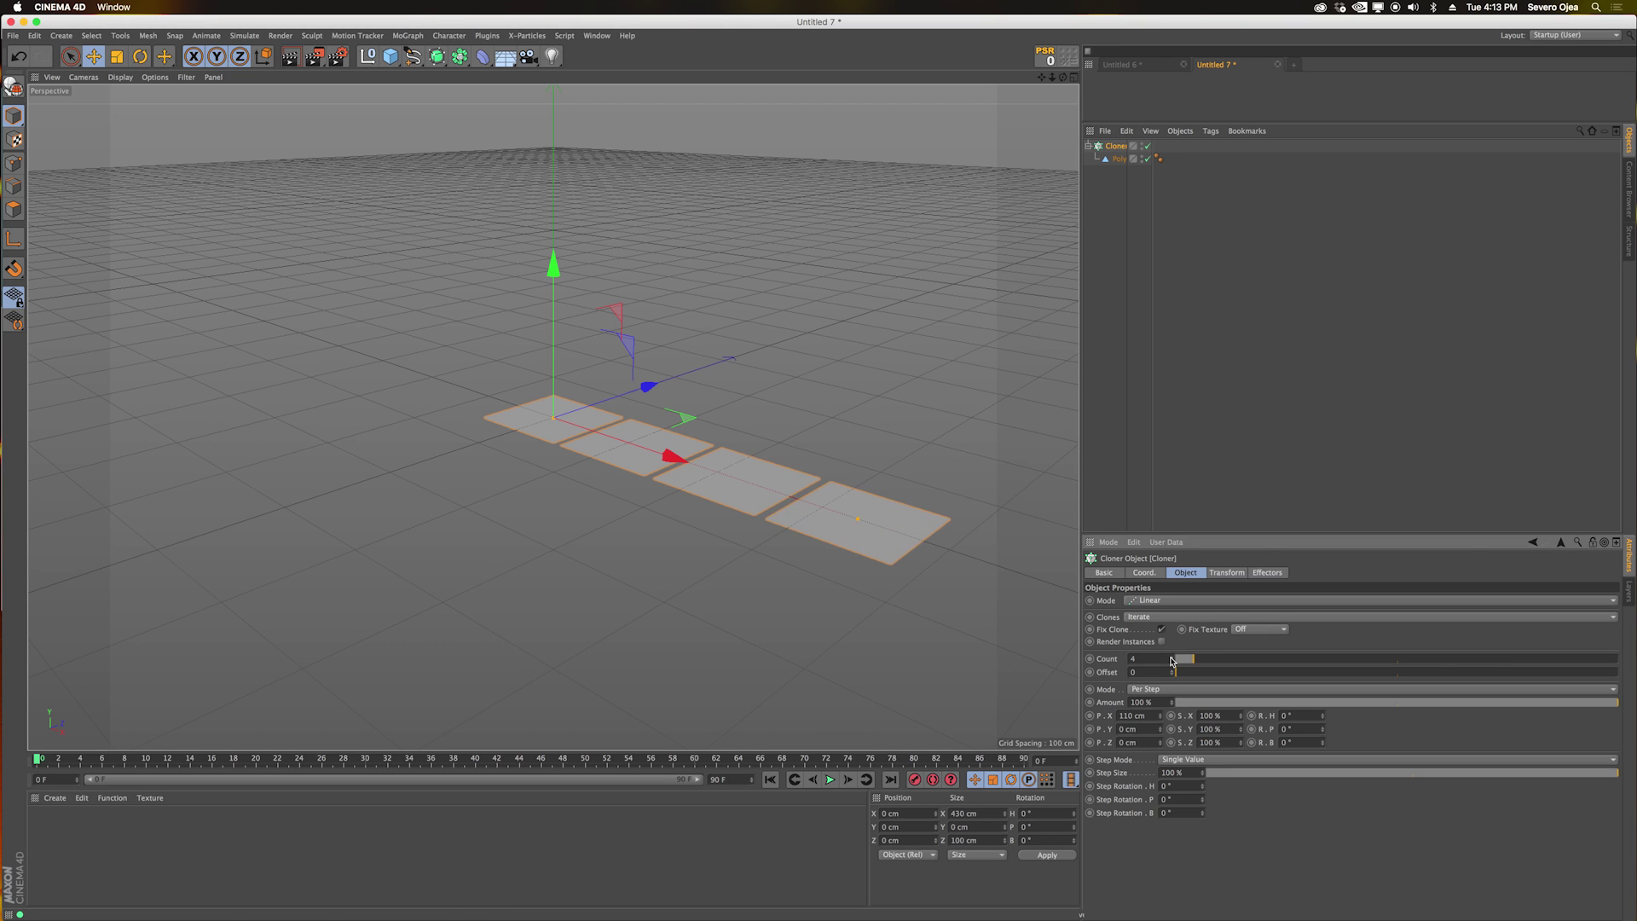
left_click(1172, 657)
left_click(1171, 657)
left_click(1172, 656)
left_click(1172, 657)
middle_click_drag(926, 409, 539, 259, "alt")
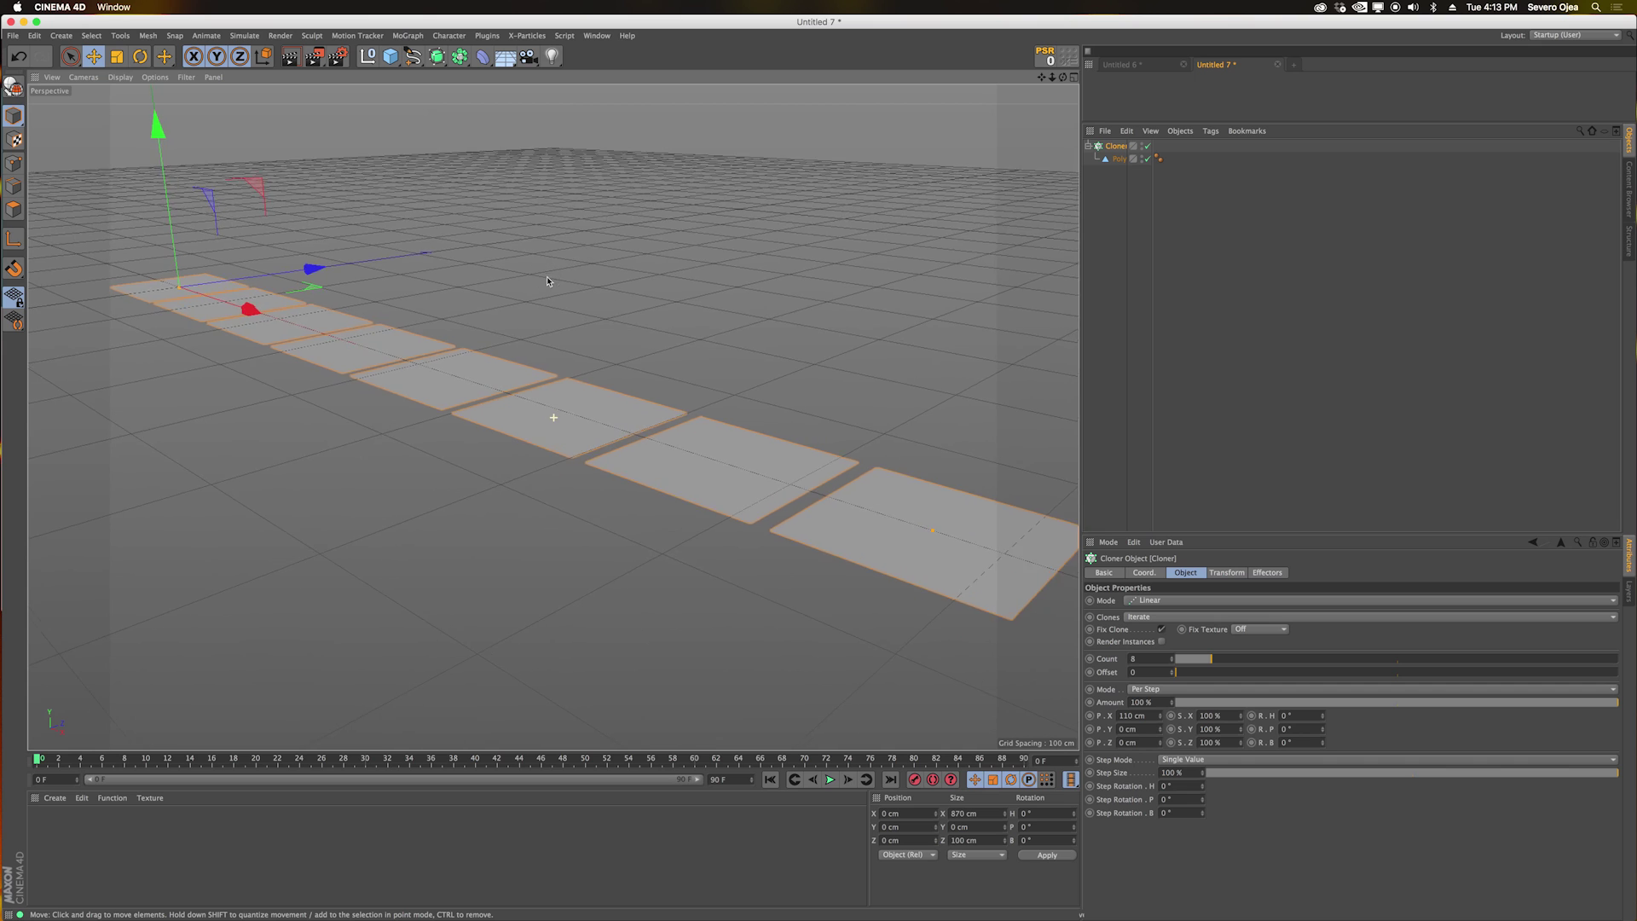
scroll(611, 307, "down", 5)
scroll(610, 307, "up", 4)
scroll(611, 307, "down", 1)
Create a new material with only its Luminance channel enabled, turning off Color and Reflectance.
left_click(56, 799)
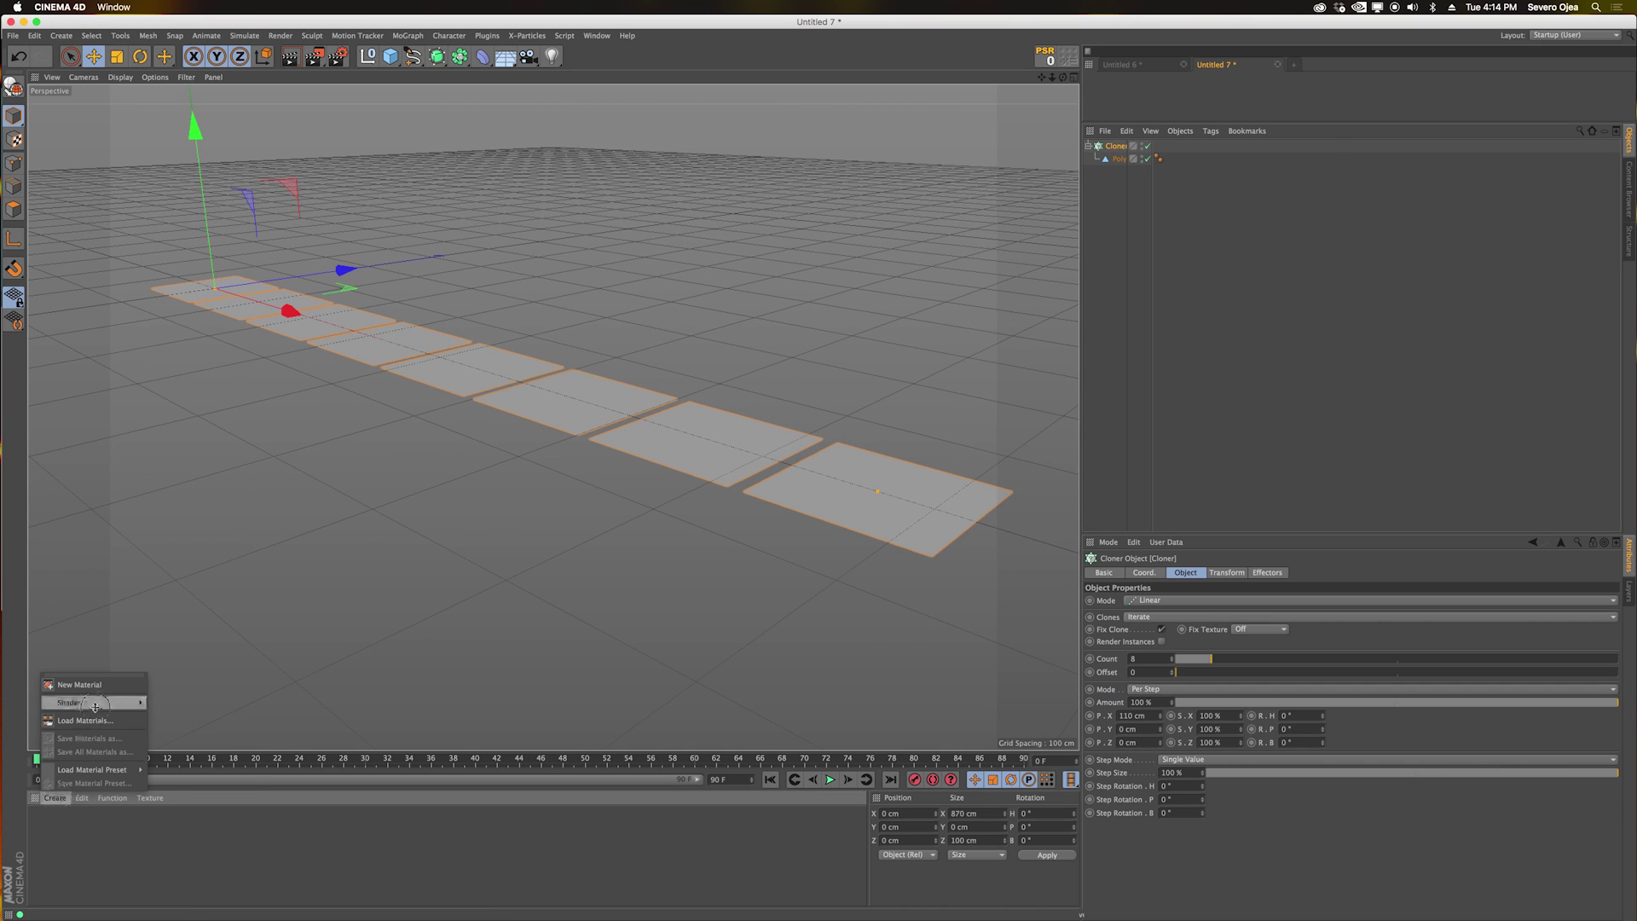
left_click(79, 684)
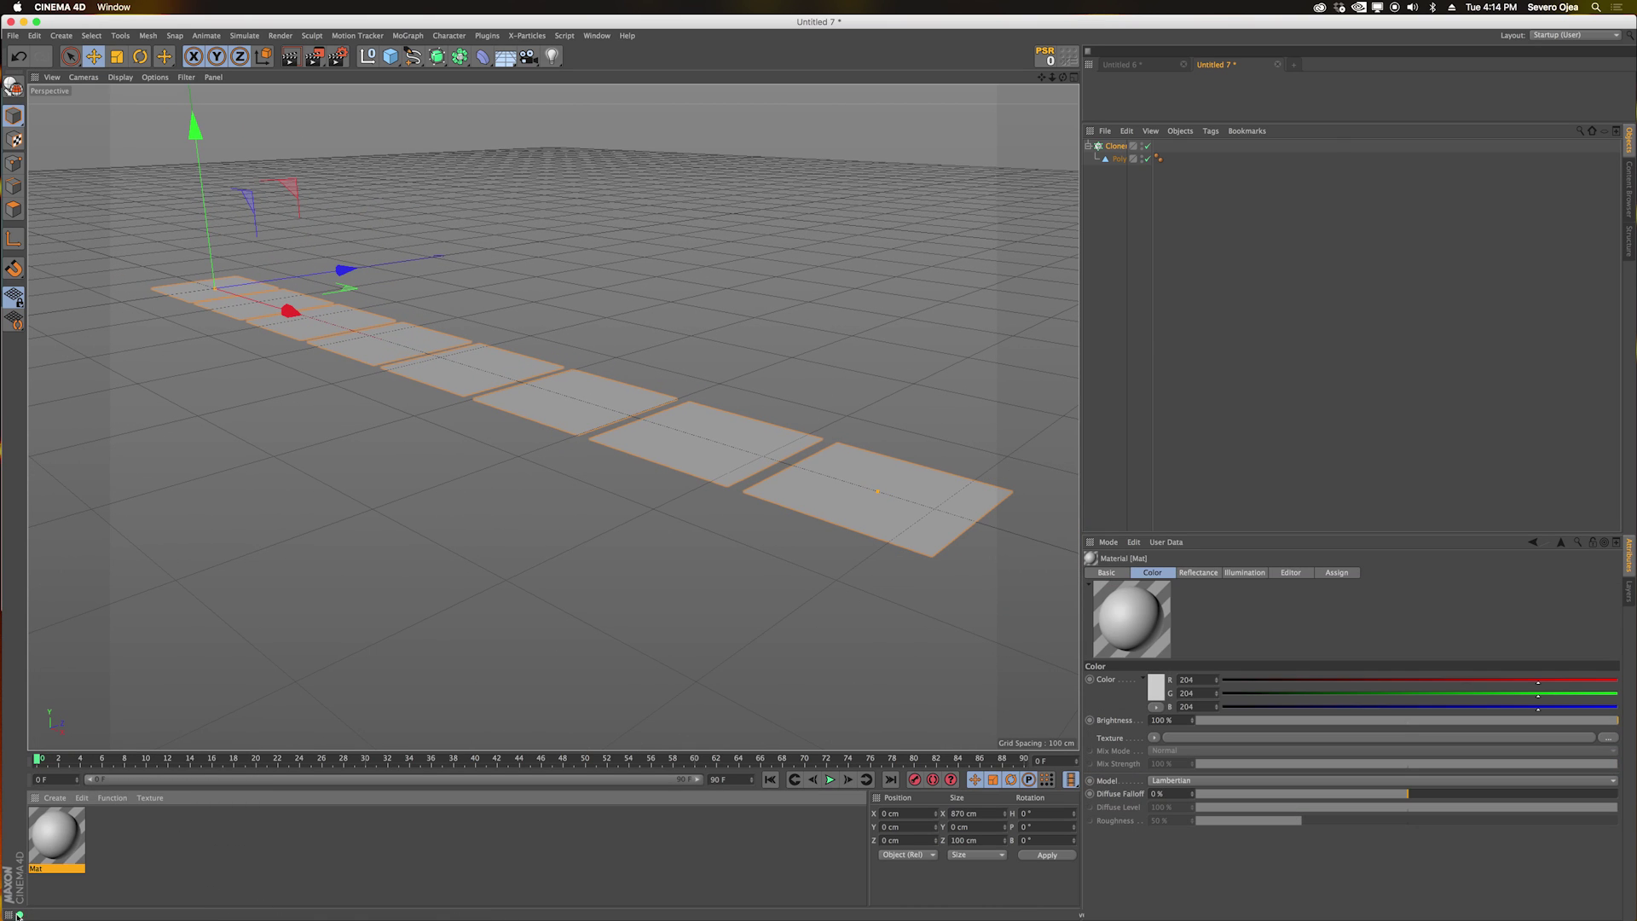
double_click(64, 850)
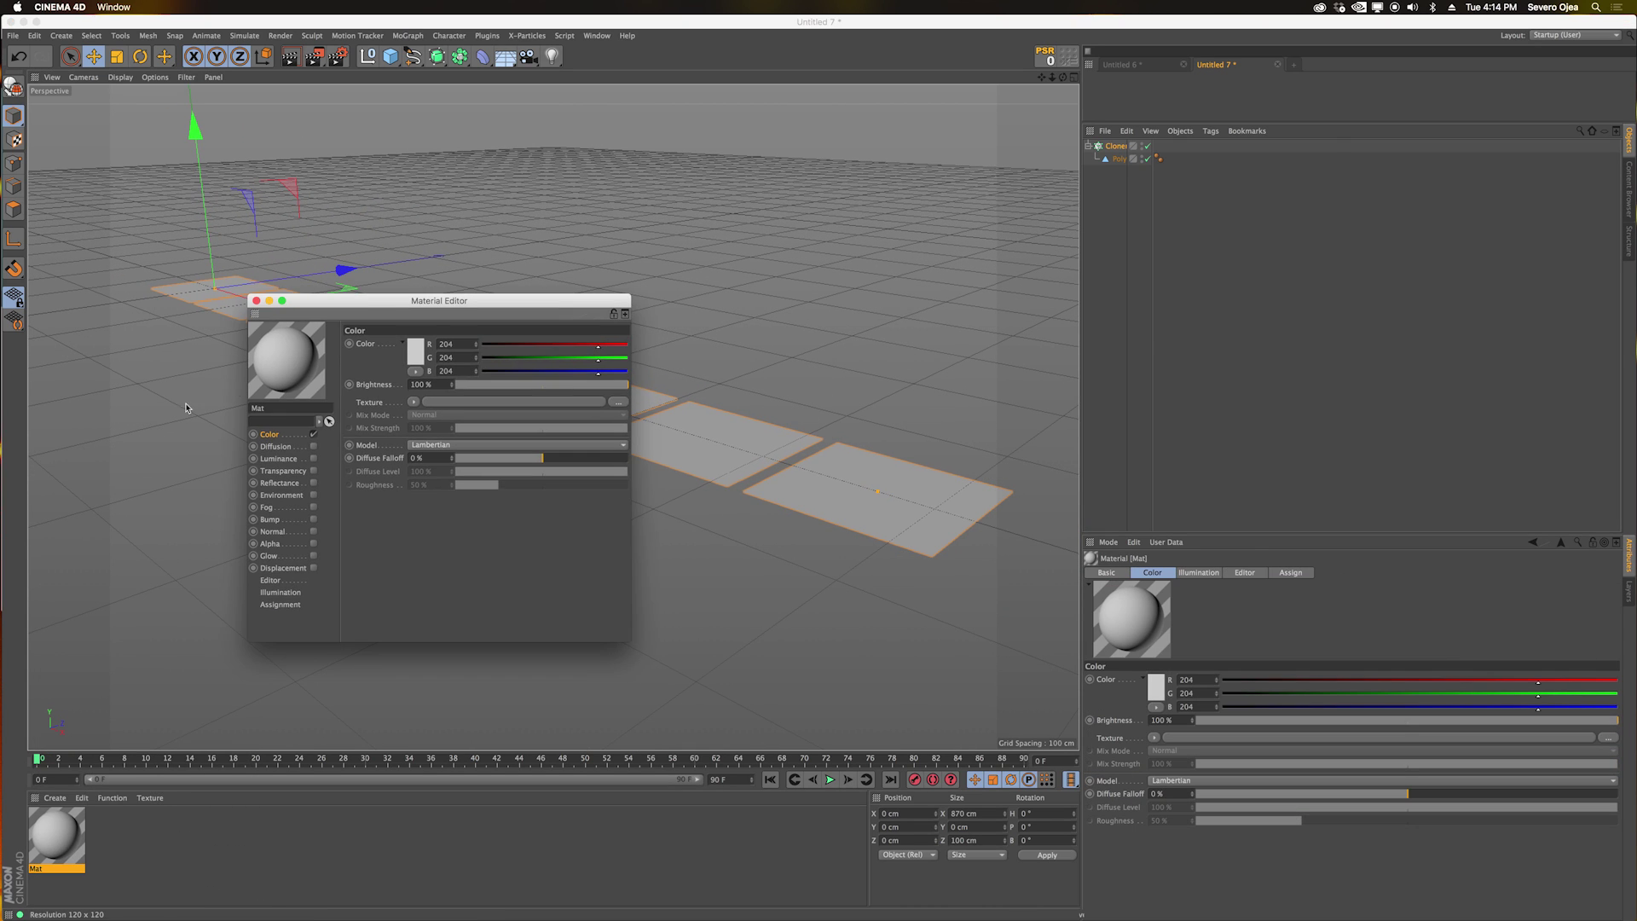
left_click(313, 458)
left_click(312, 434)
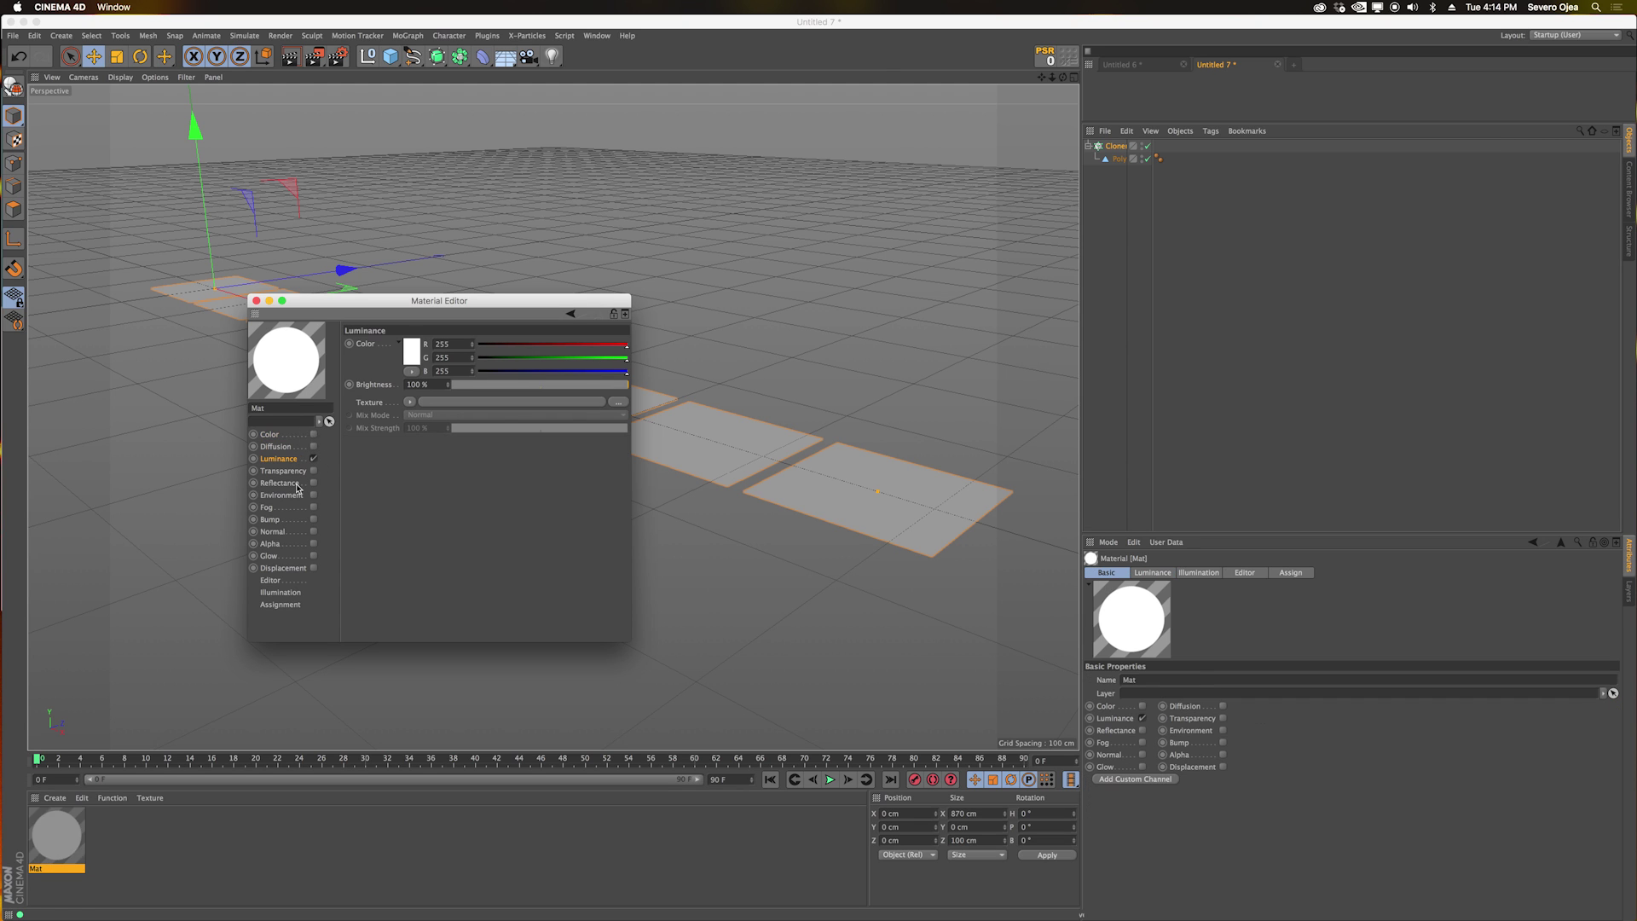
Enable the material's Alpha channel and load the MoGraph Color Shader as its texture.
left_click_drag(340, 301, 320, 444)
left_click(262, 679)
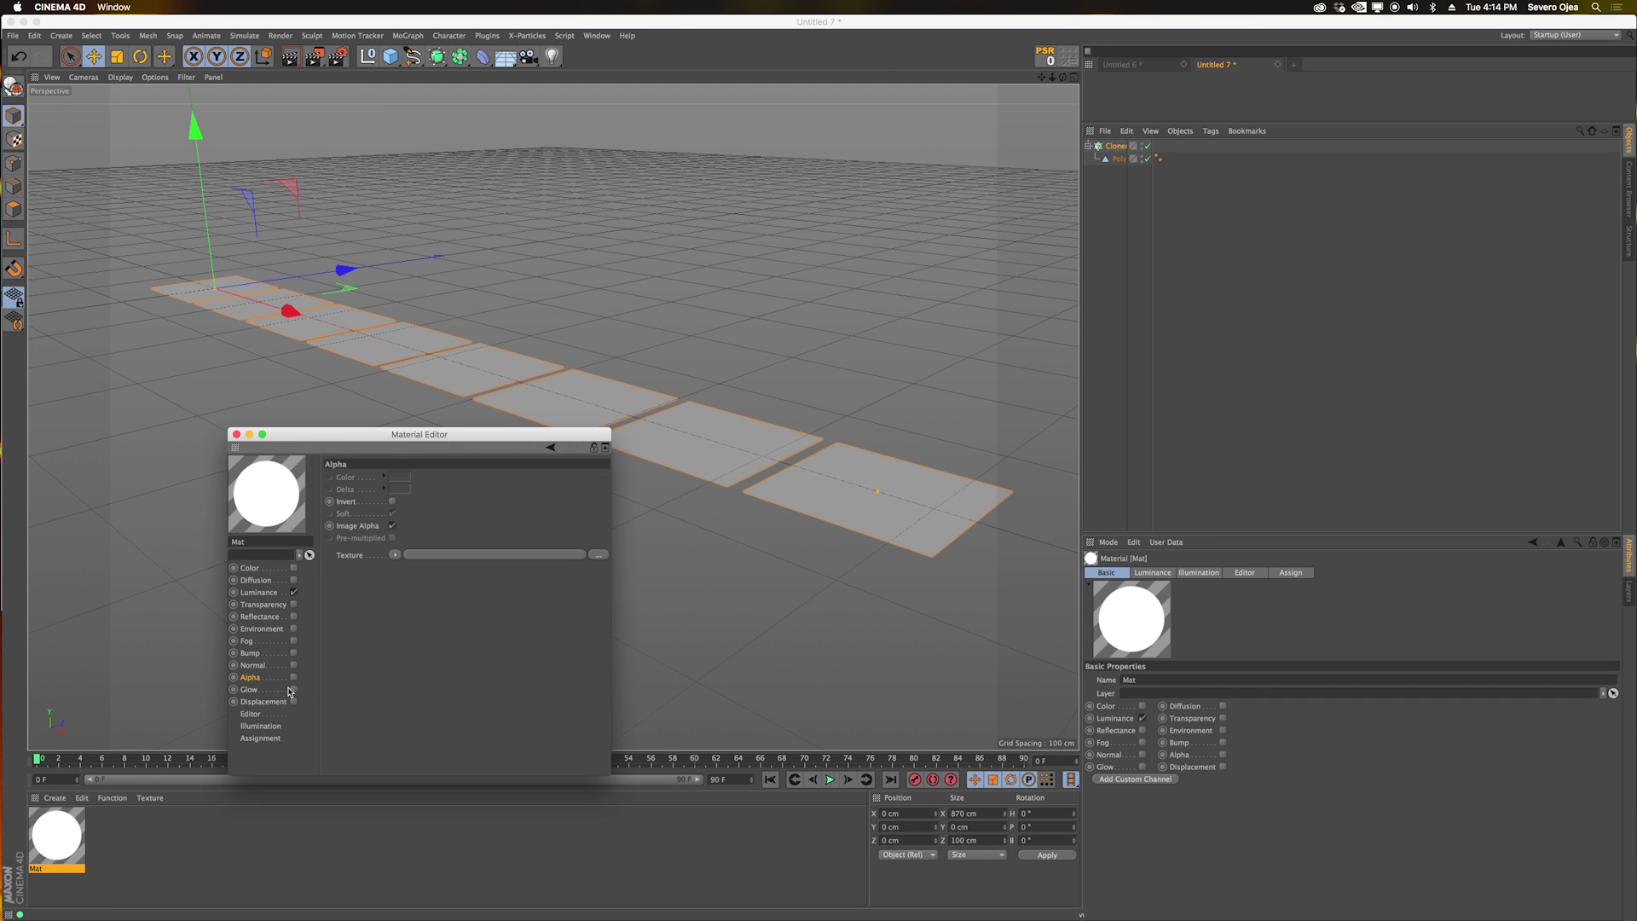
left_click(293, 678)
left_click(395, 555)
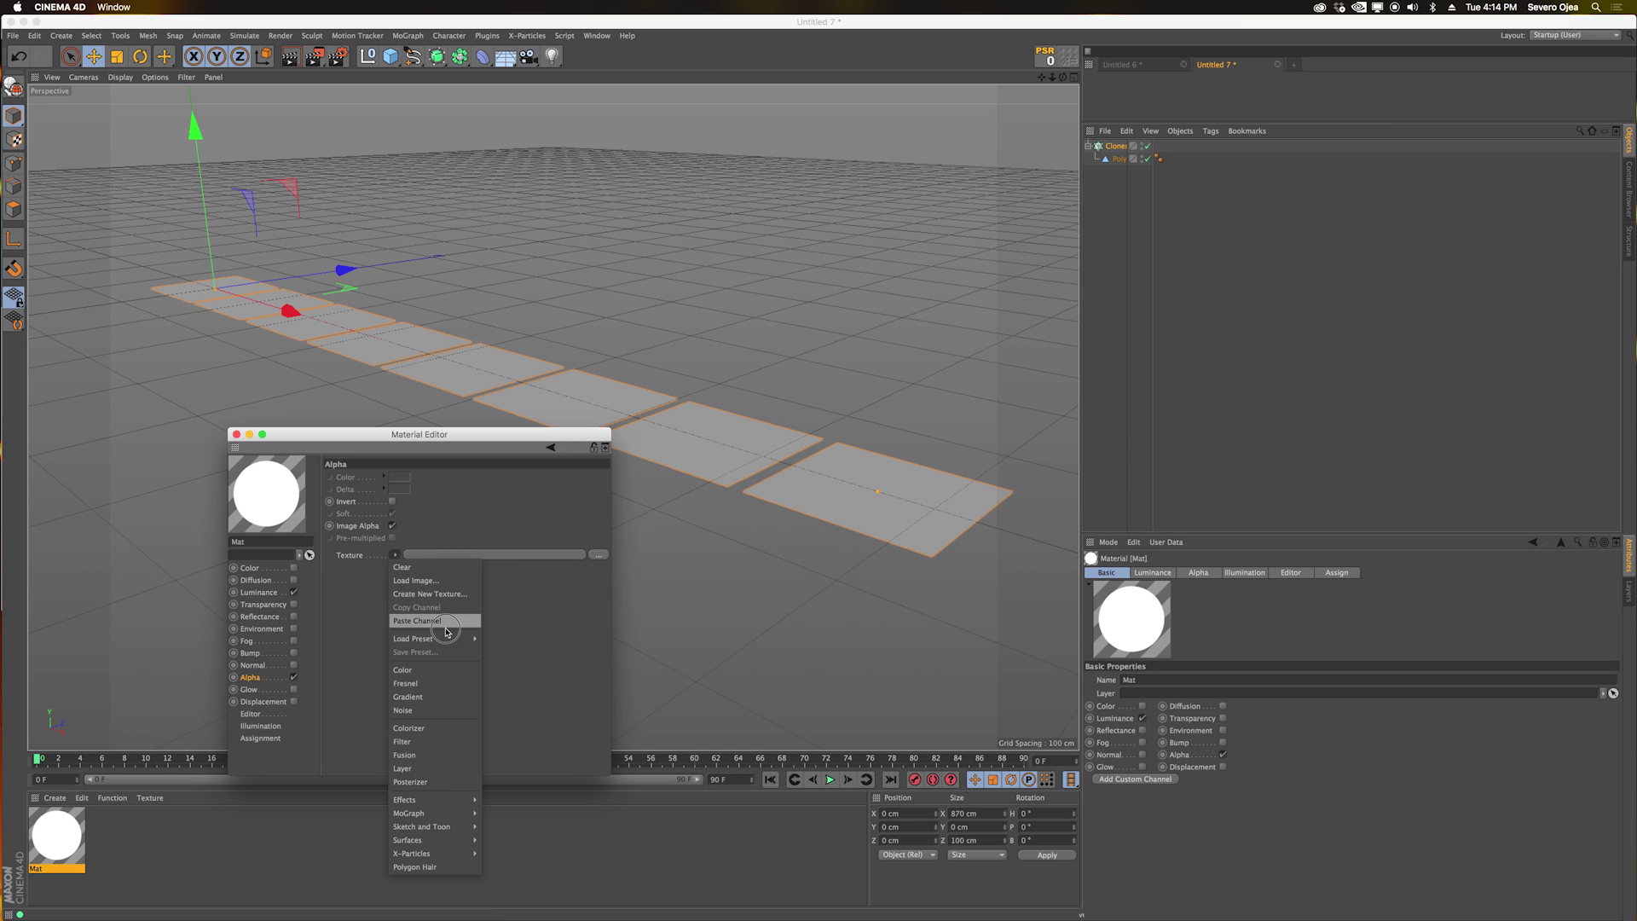
mouse_move(427, 812)
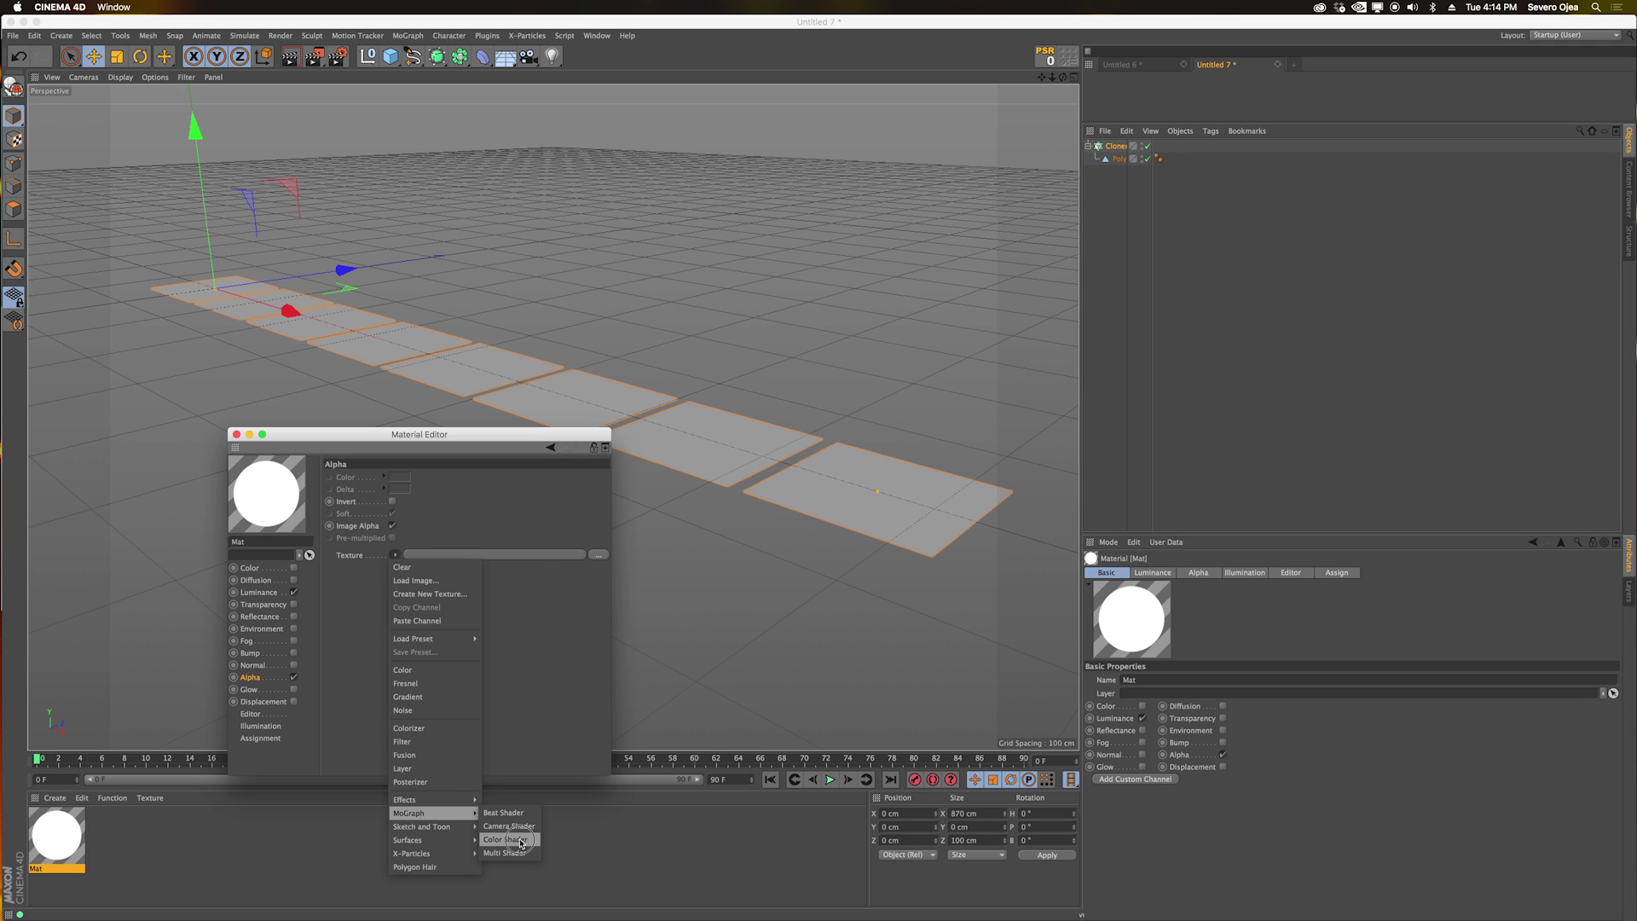
left_click(505, 840)
left_click(237, 435)
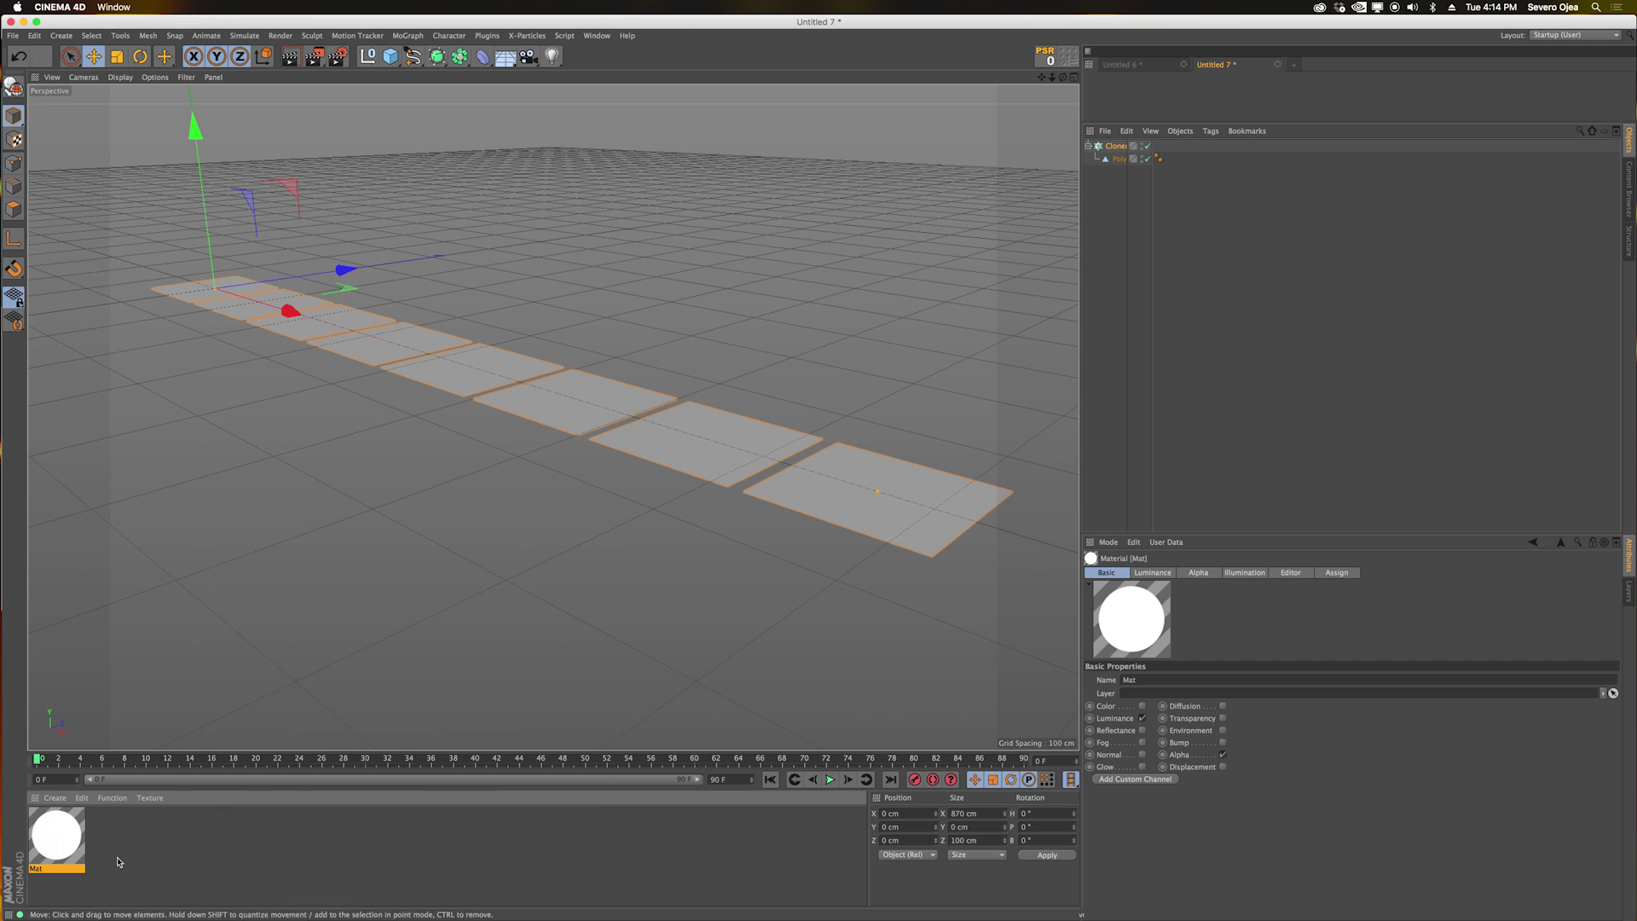
Apply the material to the Cloner and add a Plain effector to it.
left_click_drag(482, 771, 1113, 147)
left_click(407, 36)
mouse_move(410, 54)
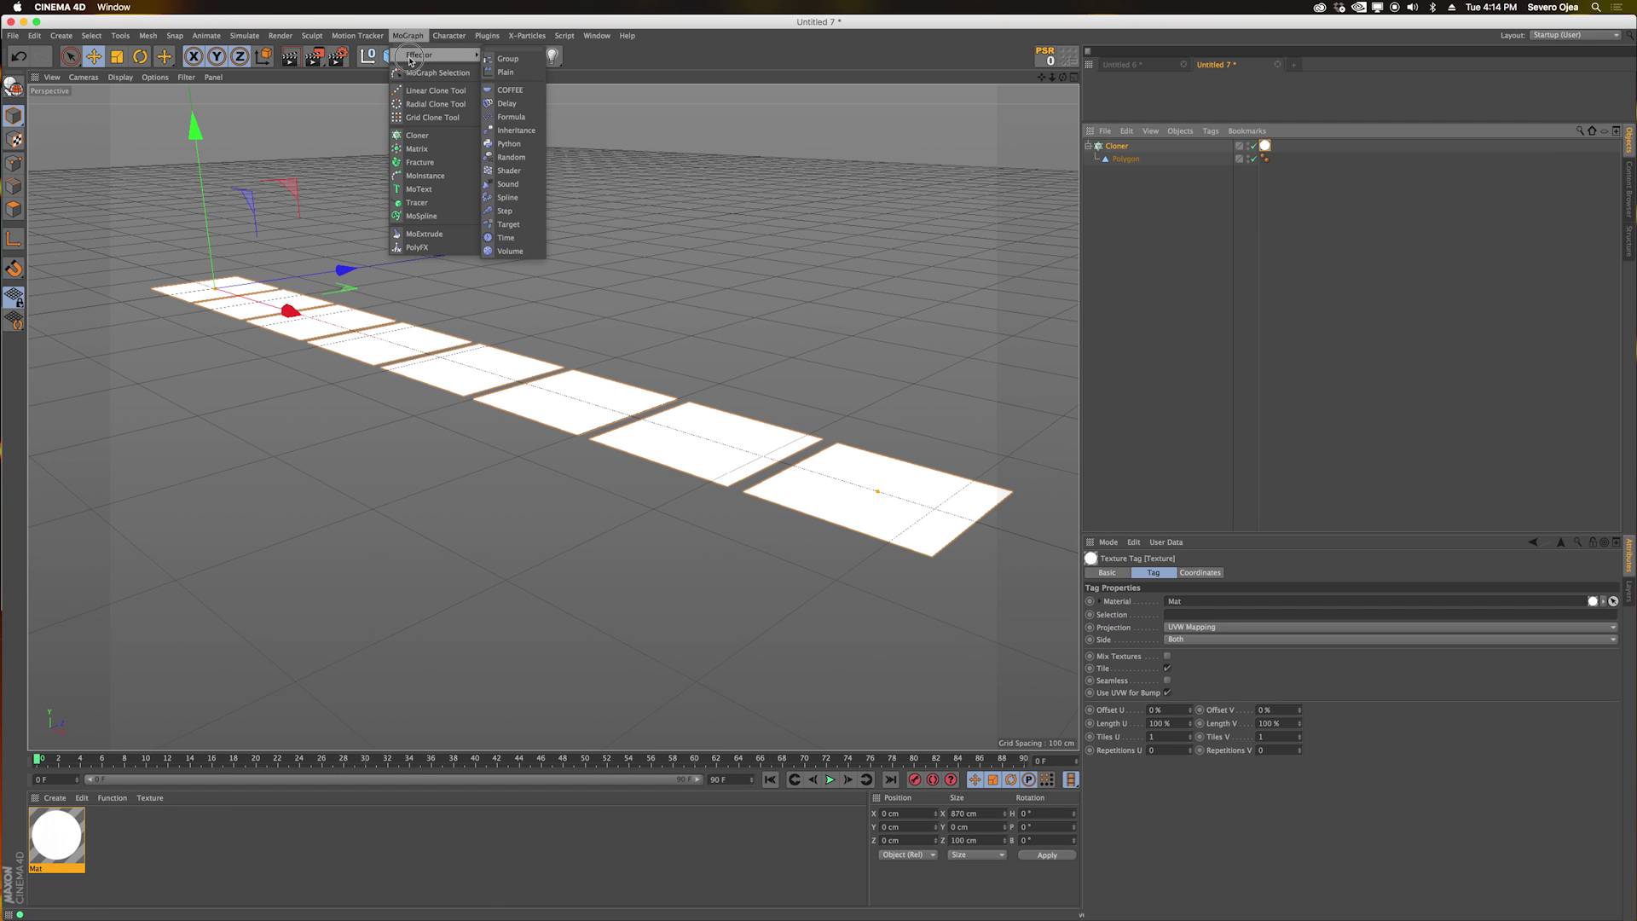
left_click(499, 83)
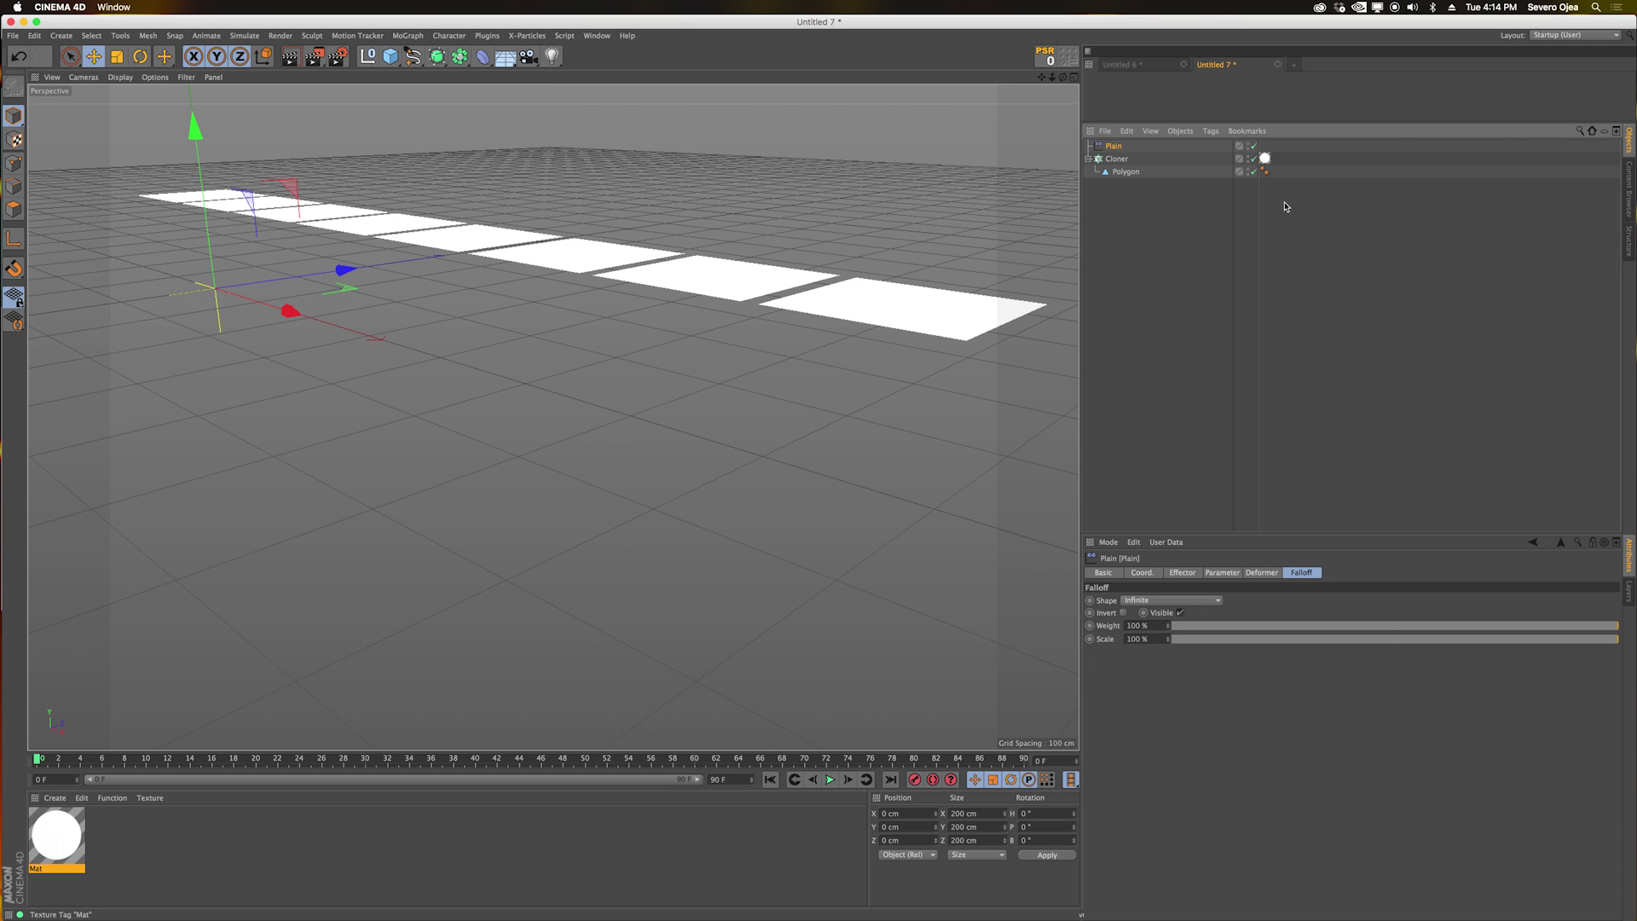
Turn off the Plain effector's Position parameter, and set its Color Mode to On with Use Alpha/Strength enabled.
left_click(1184, 573)
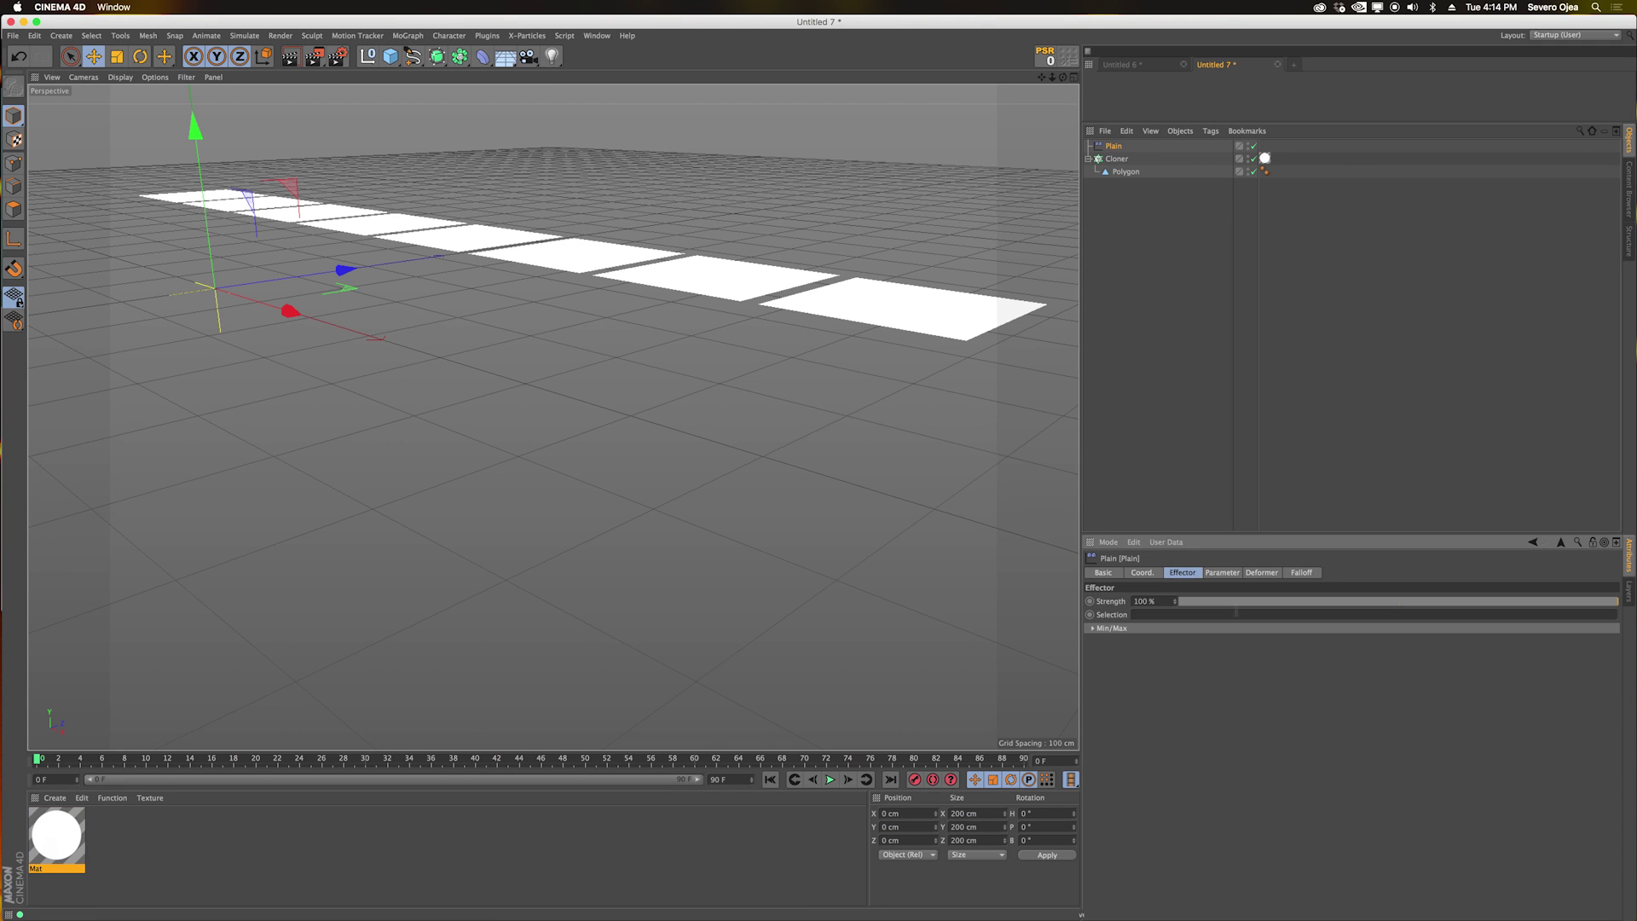
left_click(1222, 573)
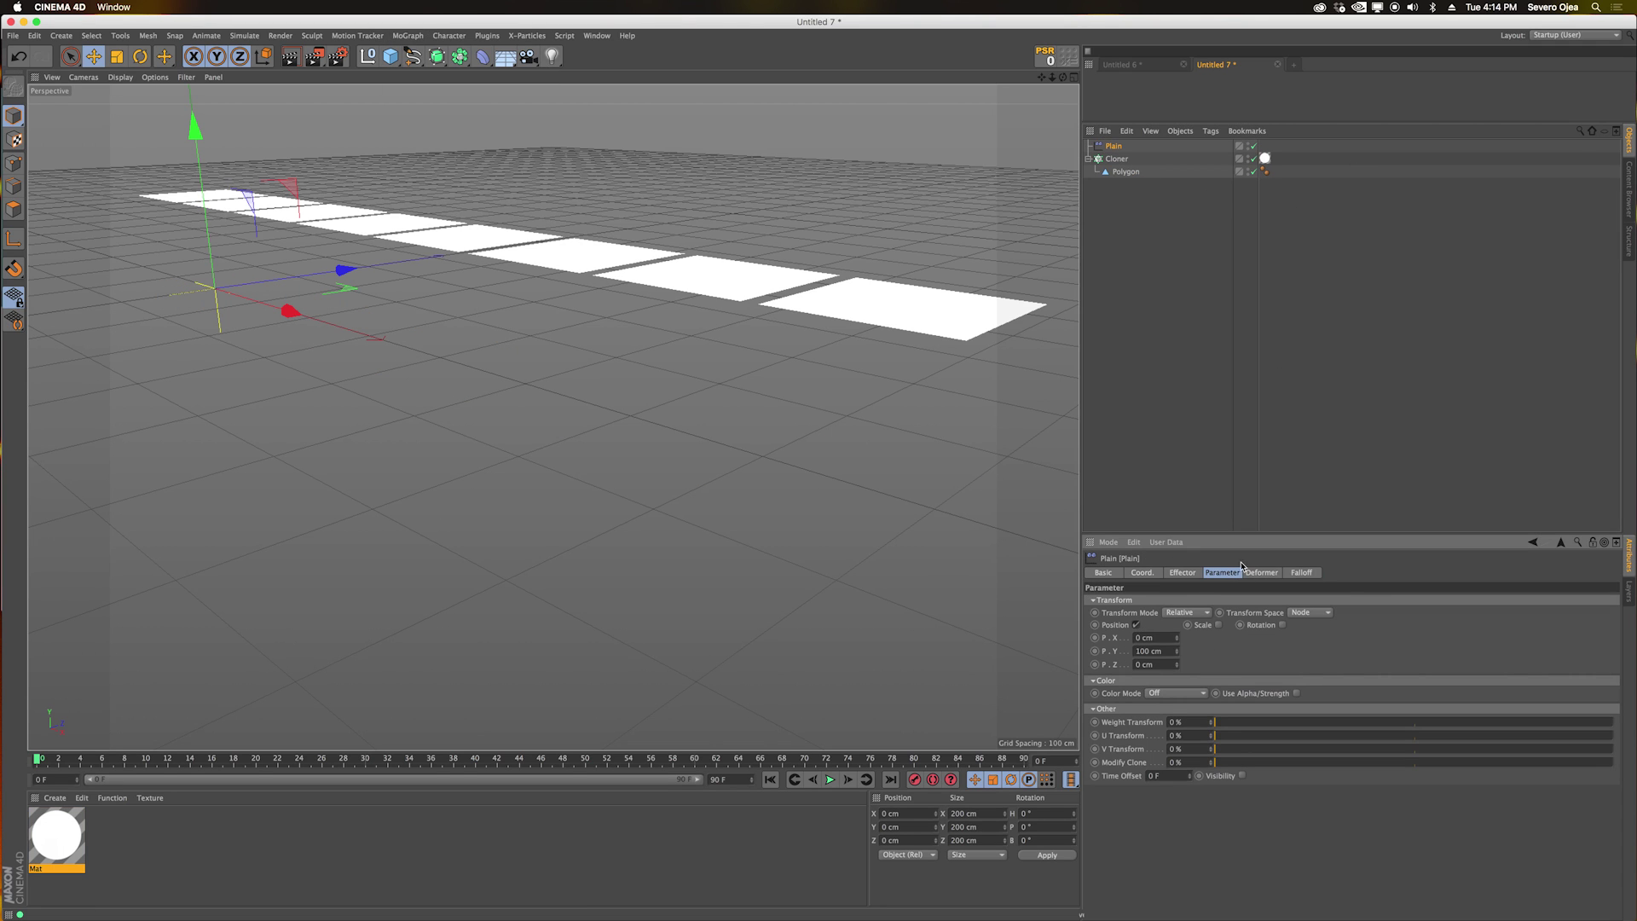
left_click(1136, 625)
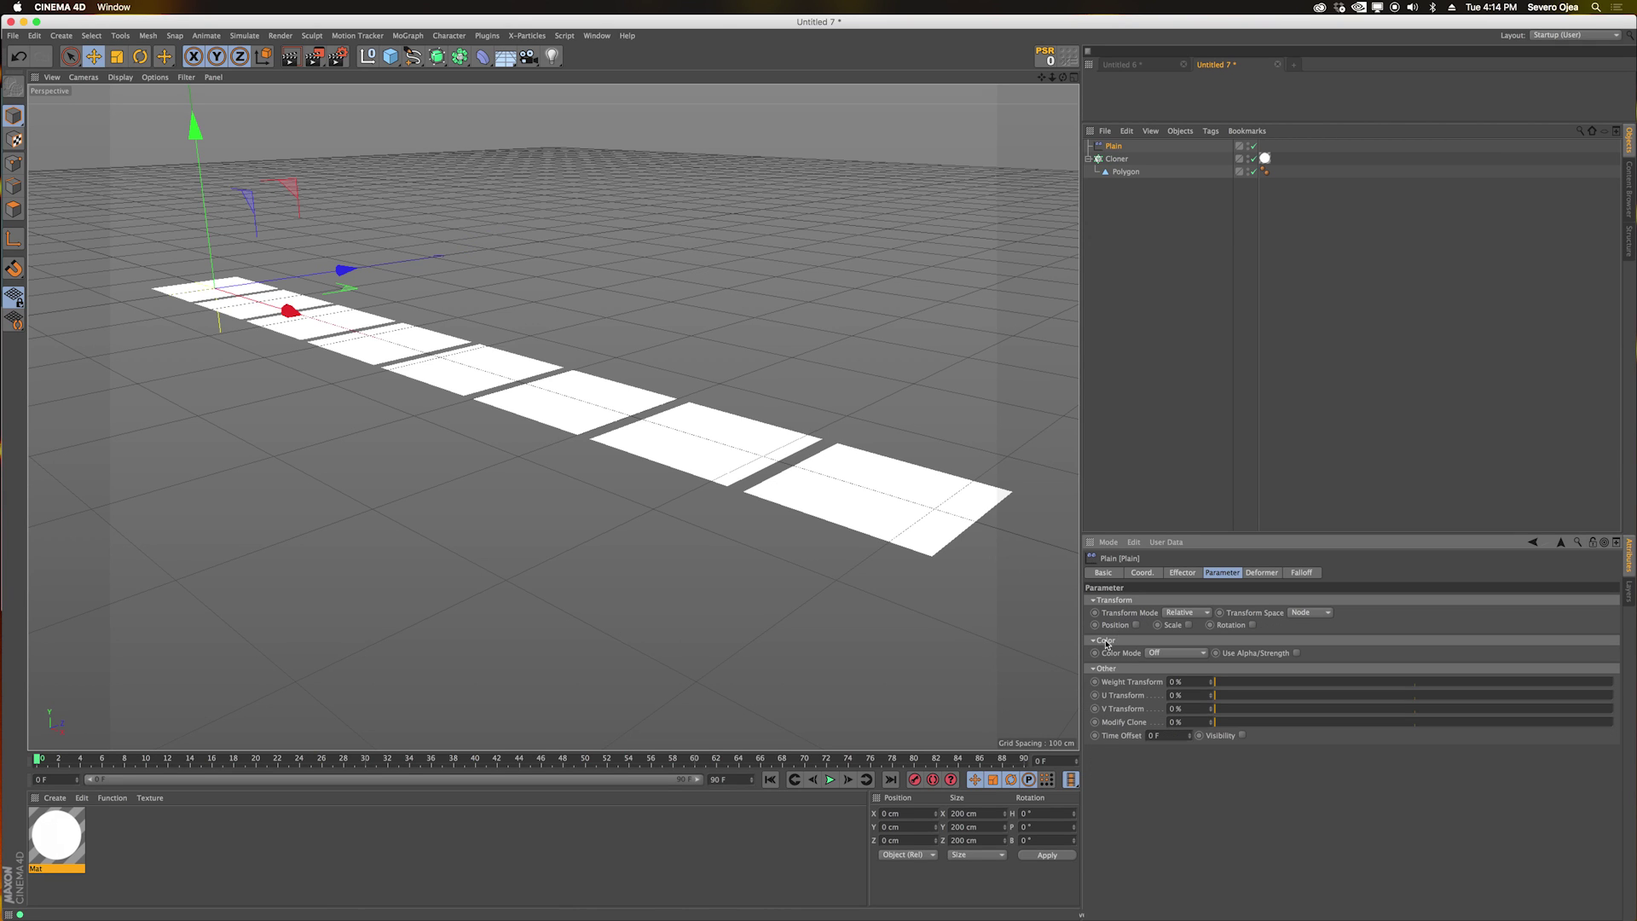
left_click(1177, 654)
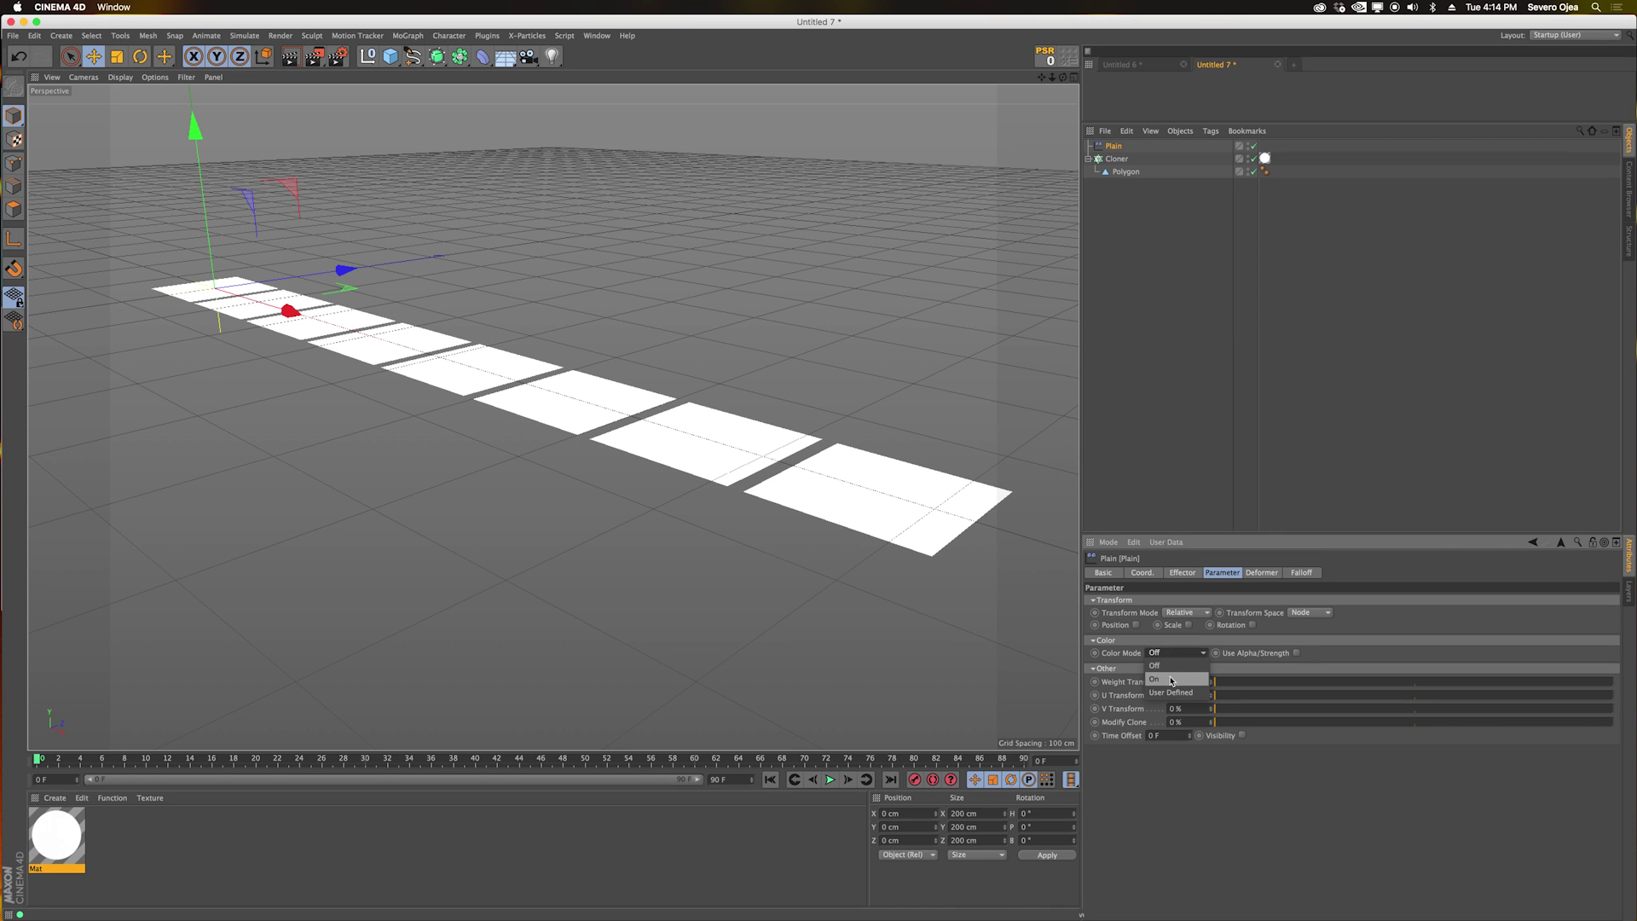
left_click(1170, 677)
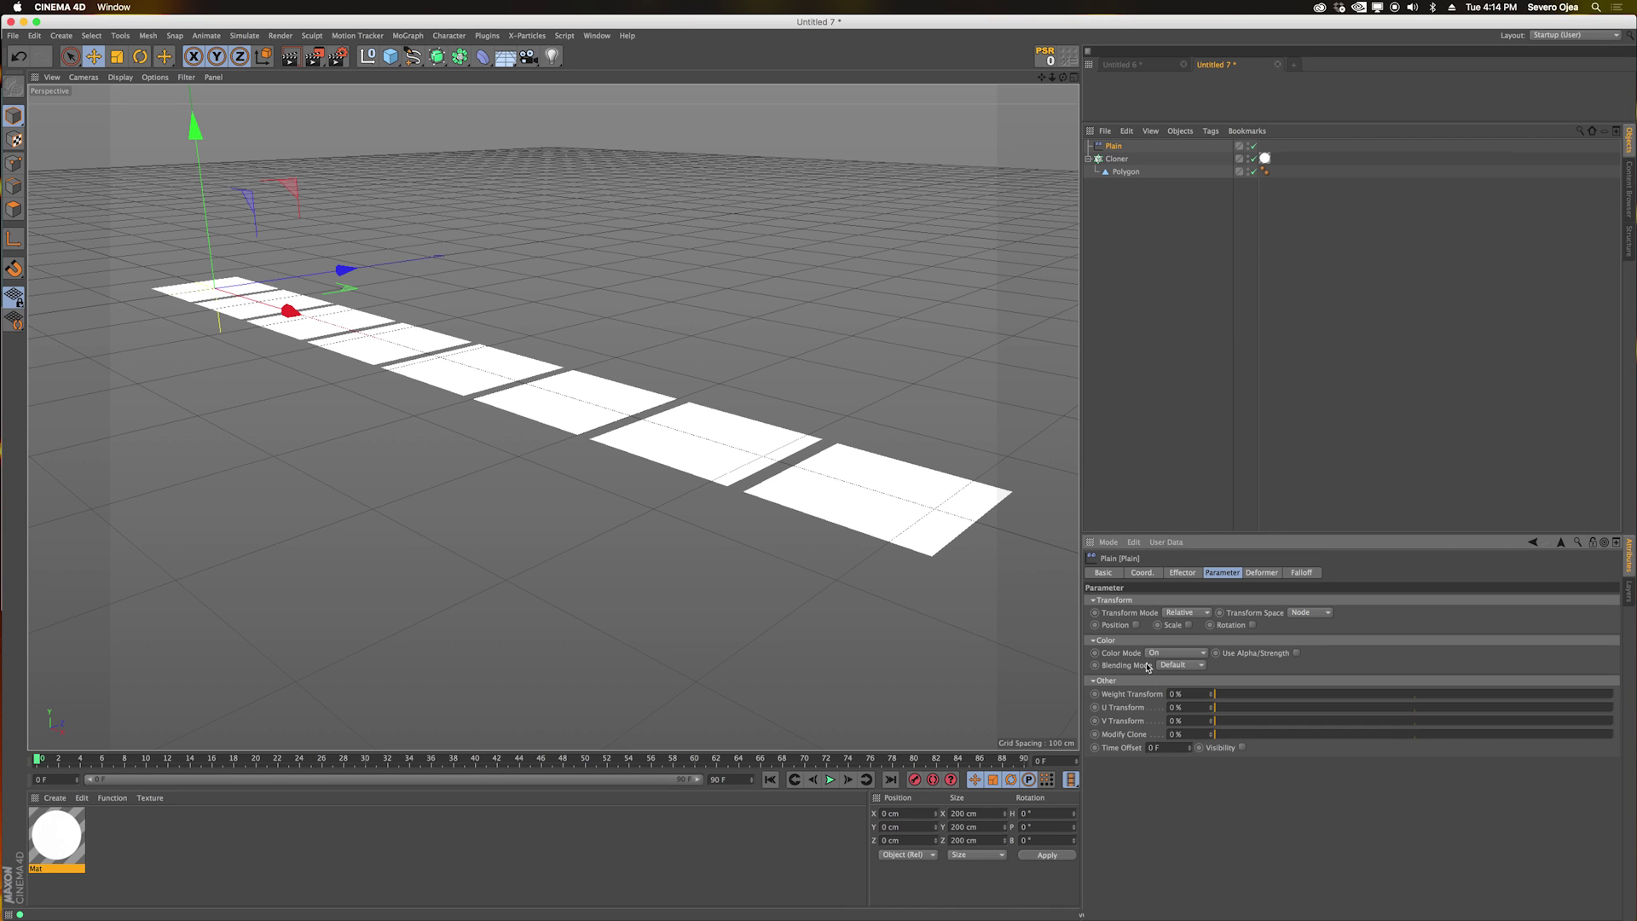
left_click(1297, 654)
Give the Plain effector a Linear falloff oriented along +X, and move it to about 399 cm in X.
left_click(1263, 573)
left_click(1299, 574)
left_click(1185, 600)
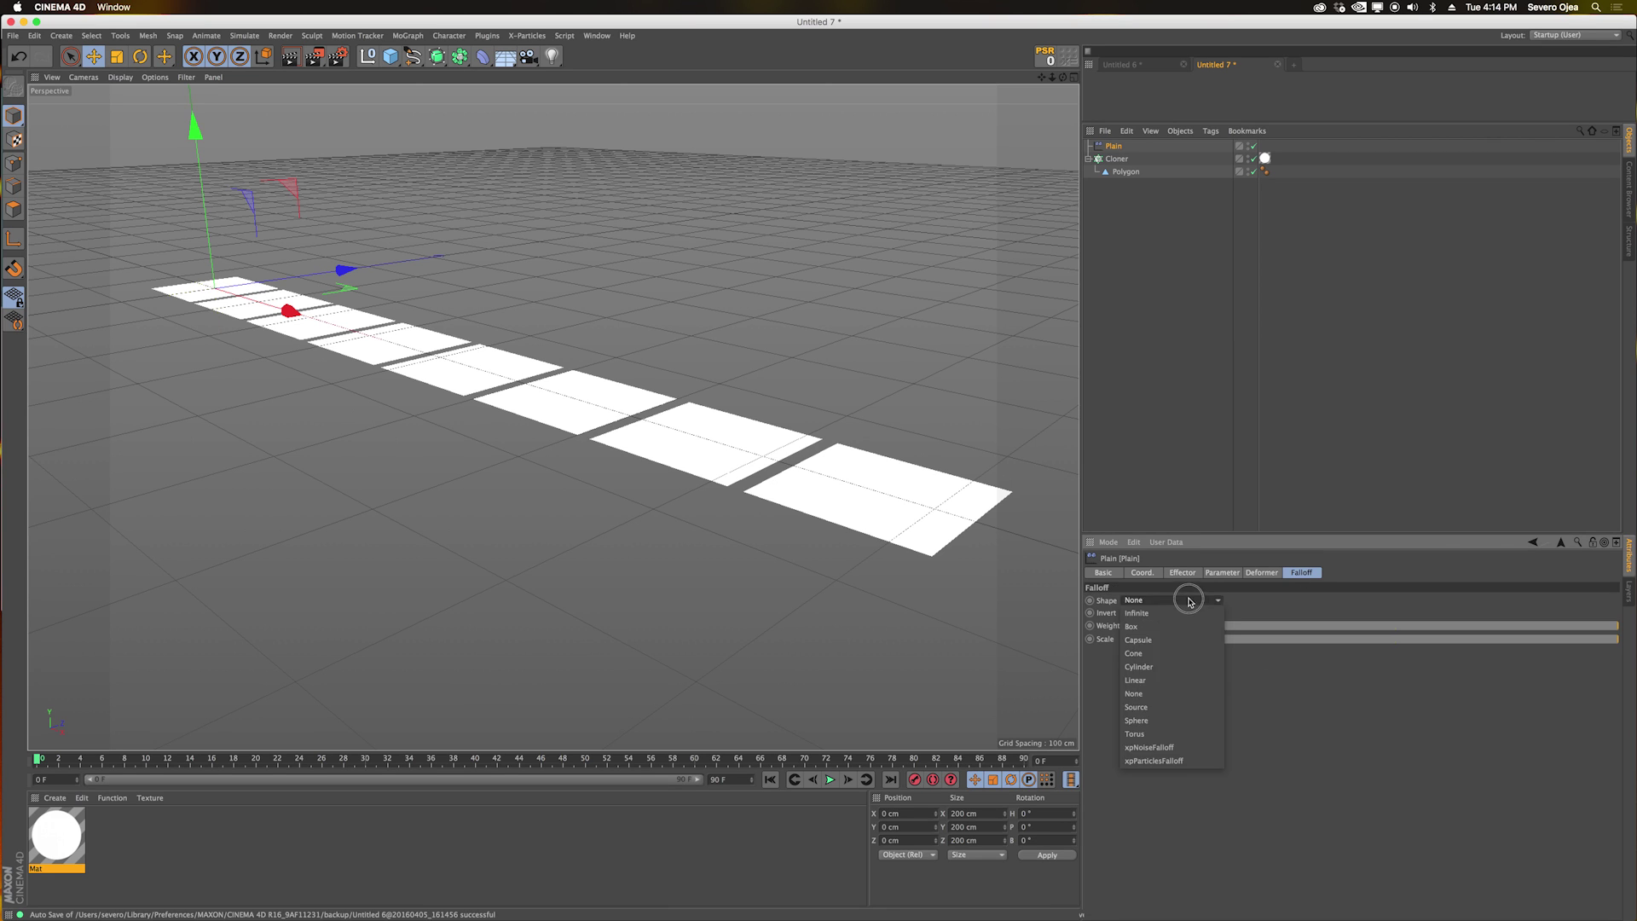
left_click(1146, 679)
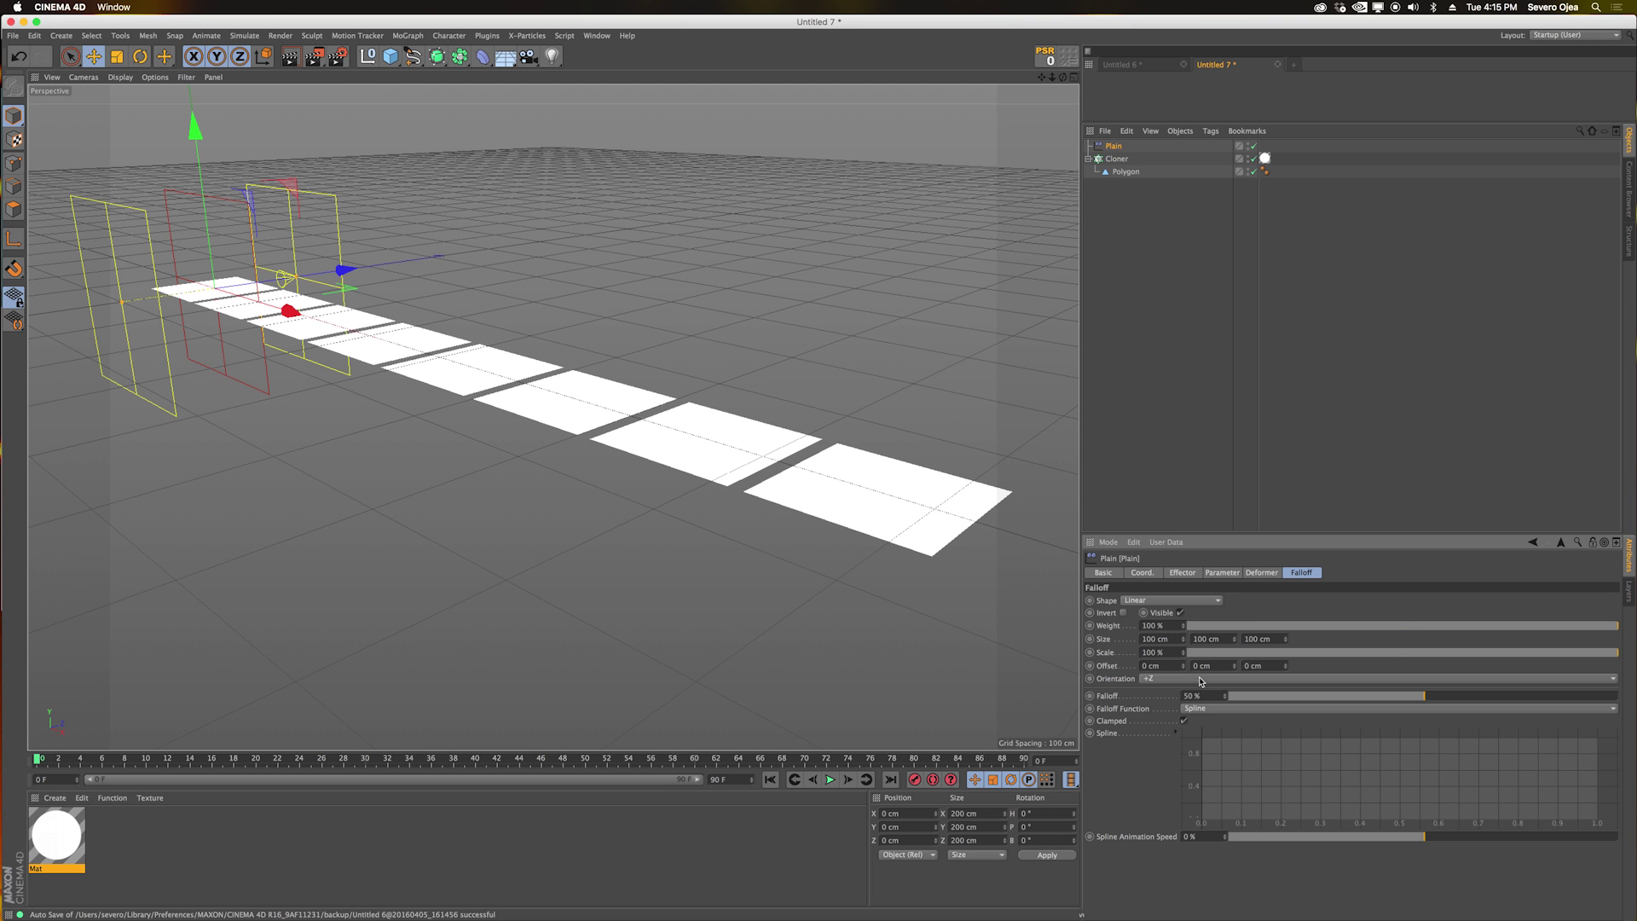
left_click_drag(292, 311, 530, 407)
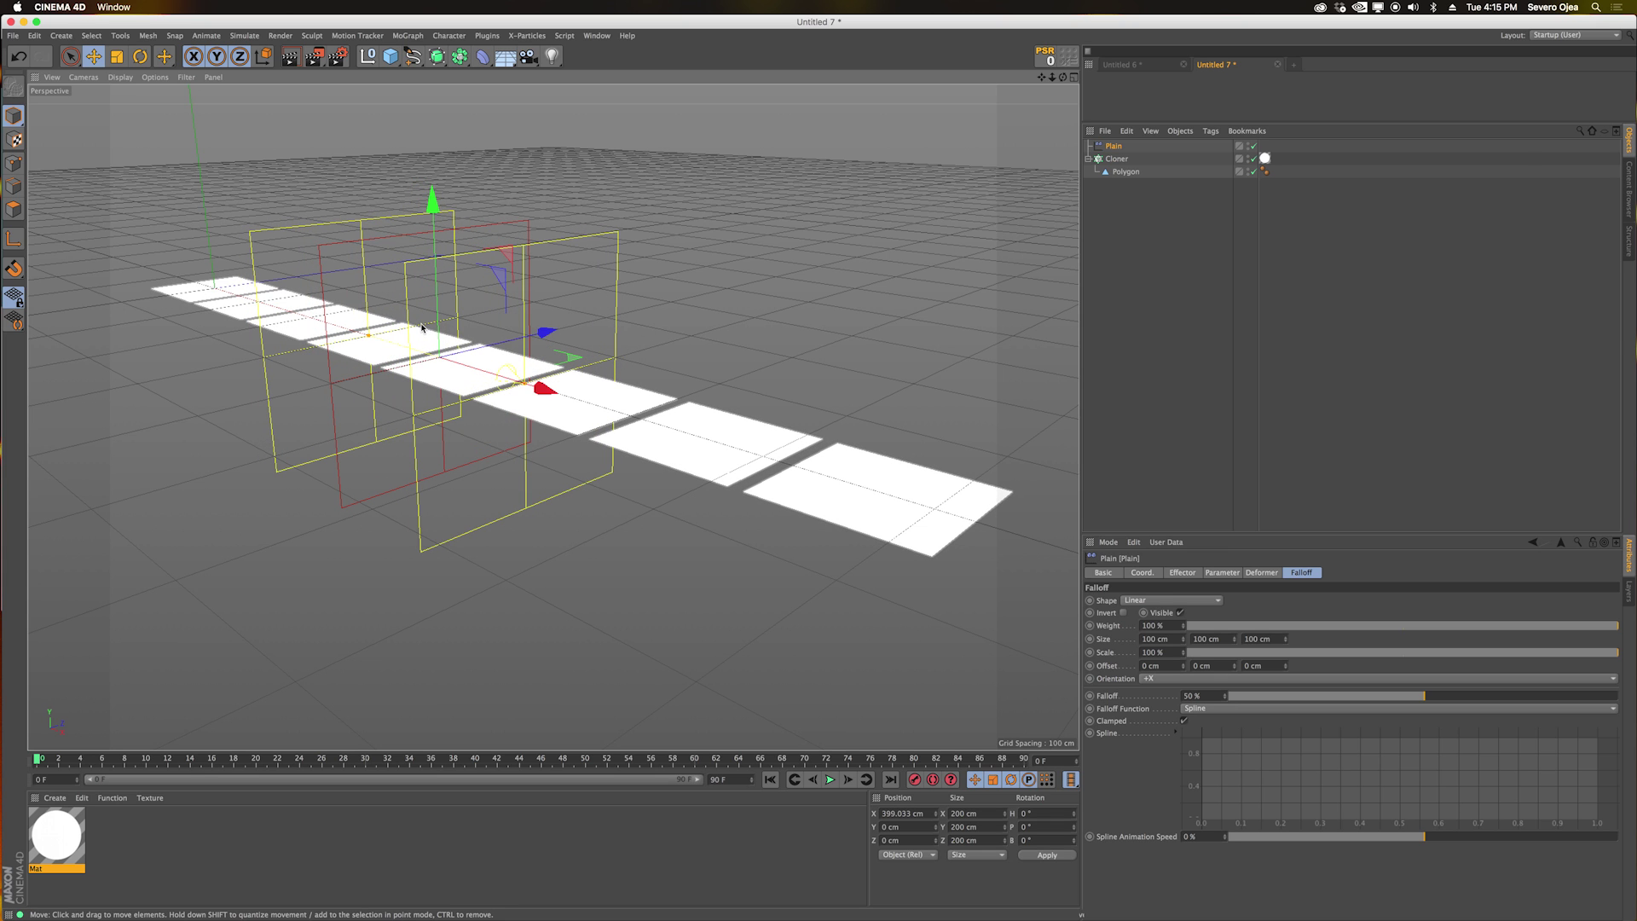
Set the Cloner's Transform color to black (RGB 0, 0, 0).
left_click(385, 325)
left_click(1226, 572)
left_click_drag(1225, 664, 1162, 692)
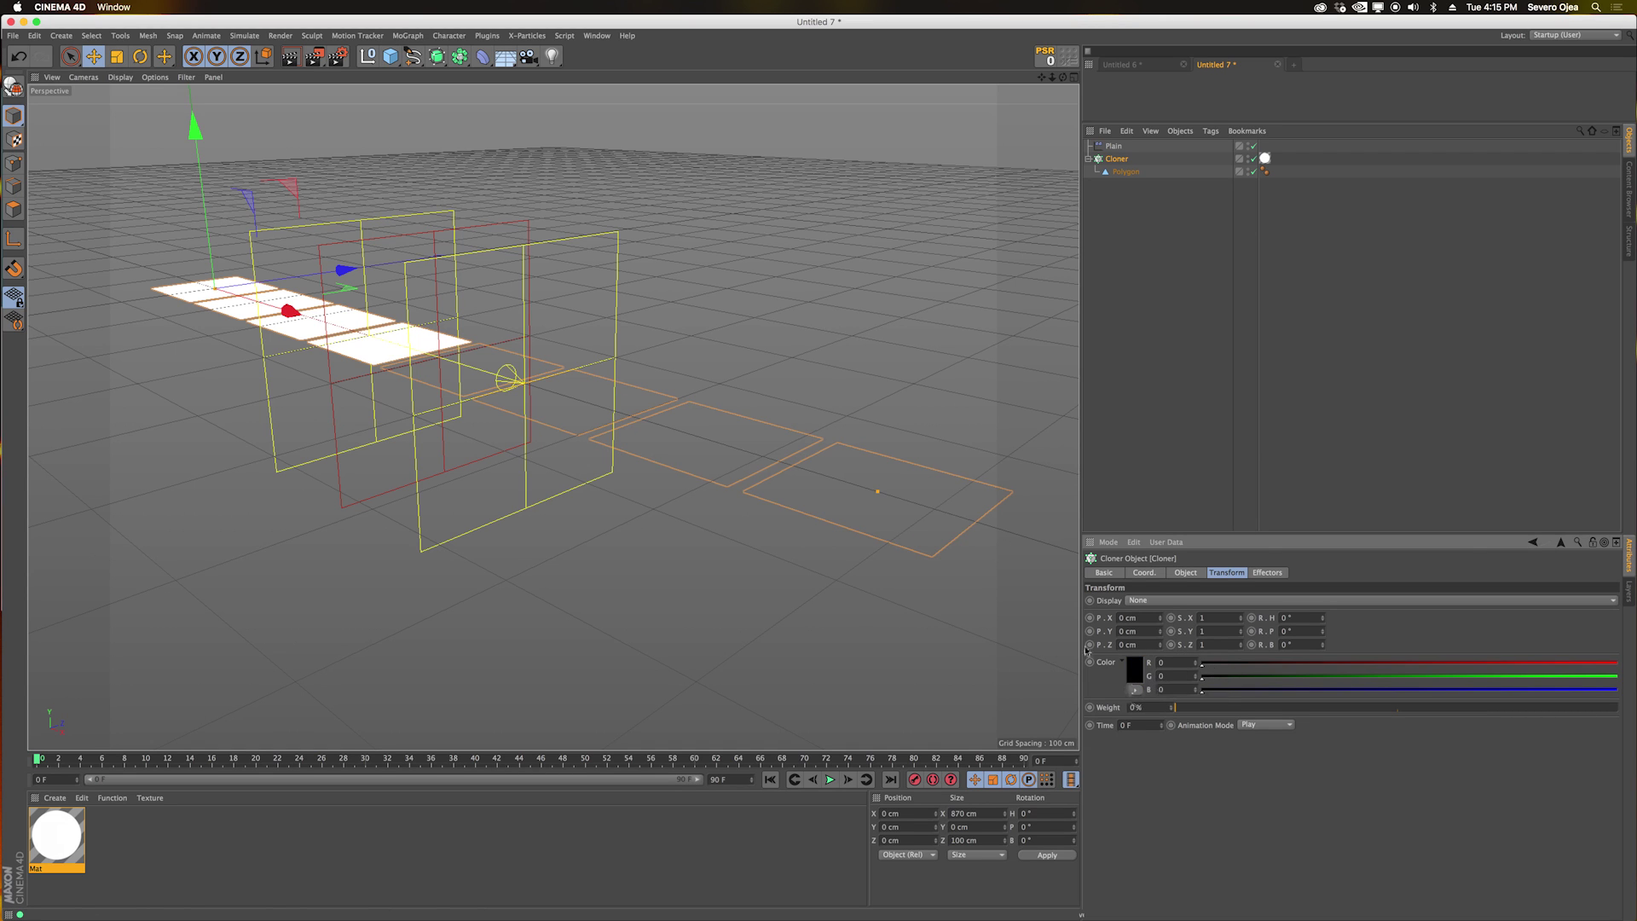
Move the Plain effector along the clone row to about 486 cm in X, and widen its falloff's X size to about 130 cm.
left_click(1114, 147)
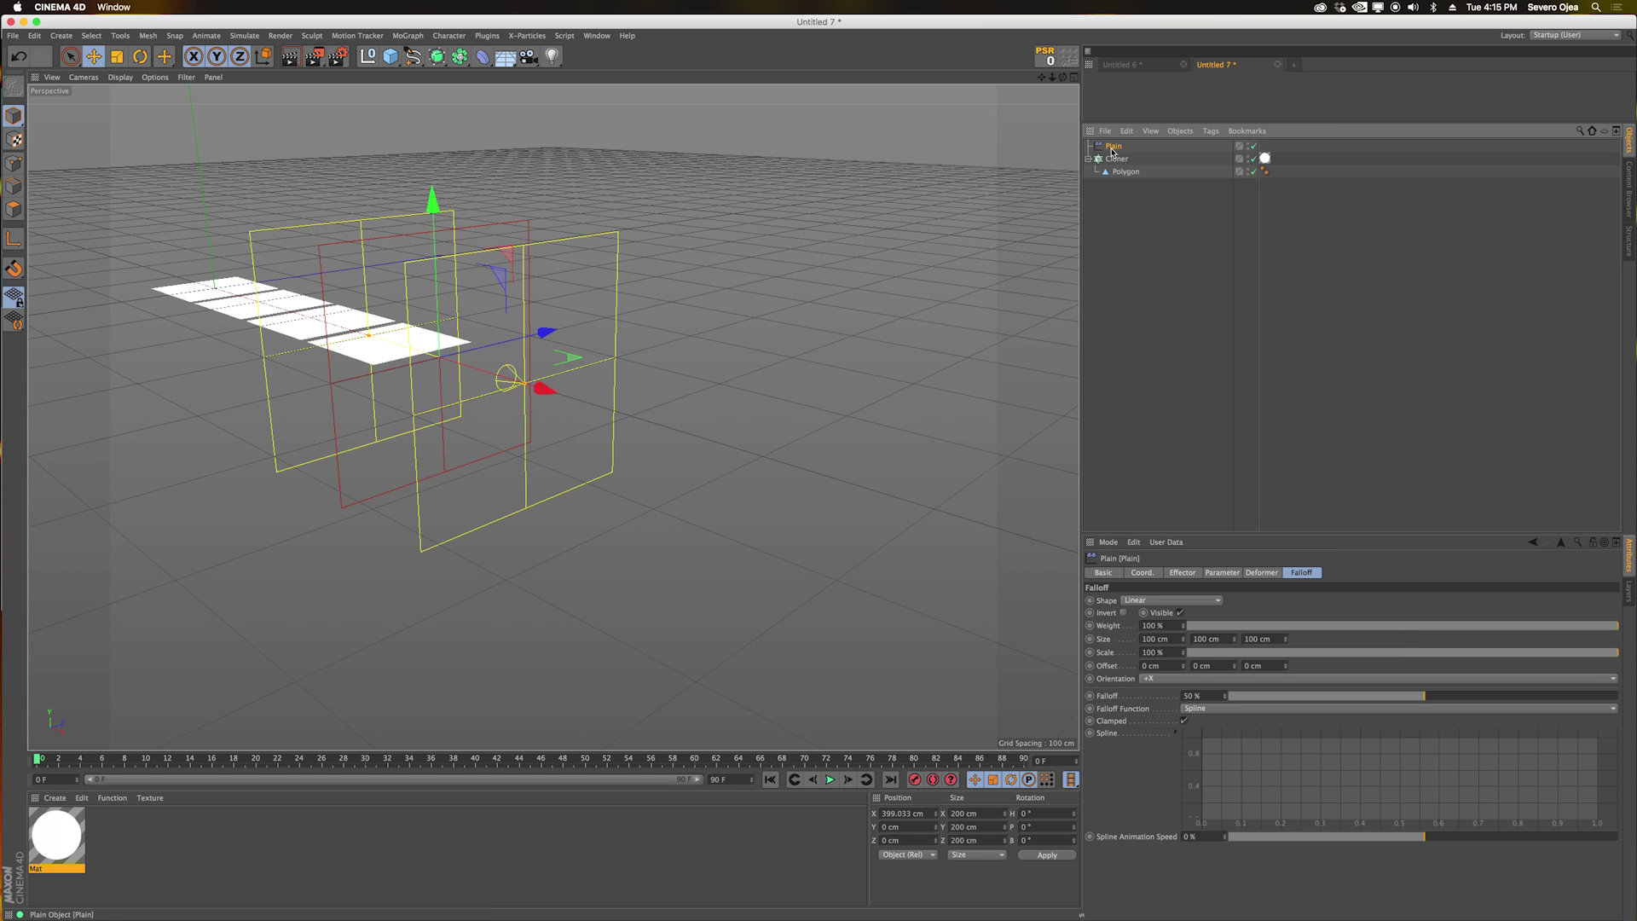
mouse_move(545, 388)
left_mouse_down()
mouse_move(596, 411)
mouse_move(281, 311)
mouse_move(795, 459)
mouse_move(501, 375)
left_mouse_up()
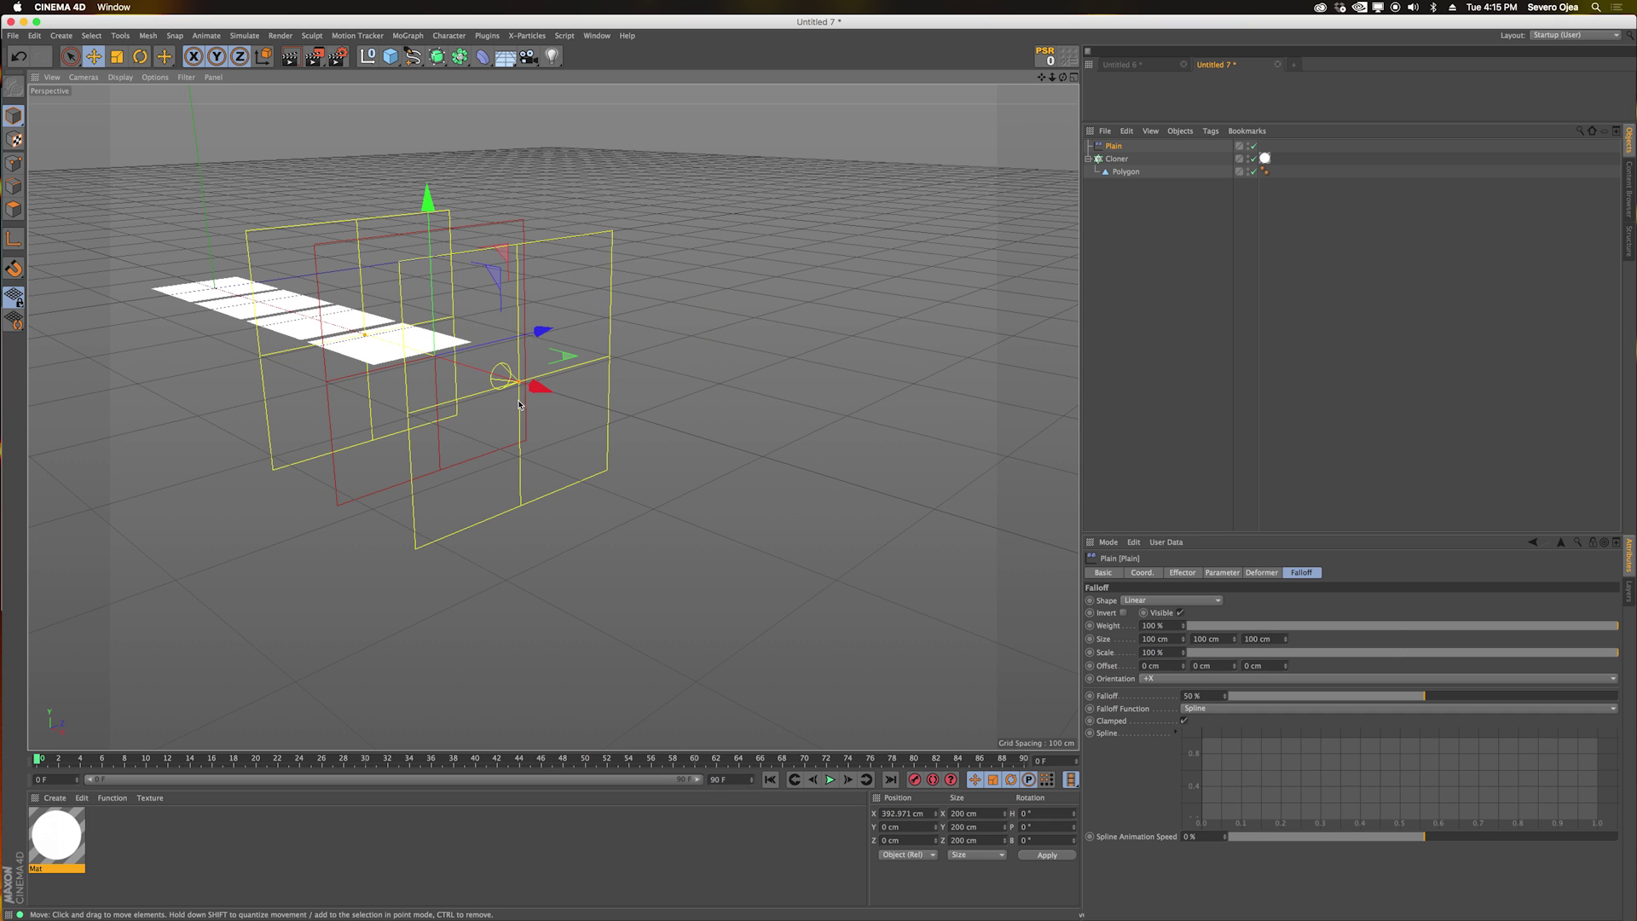
left_click_drag(537, 385, 767, 461)
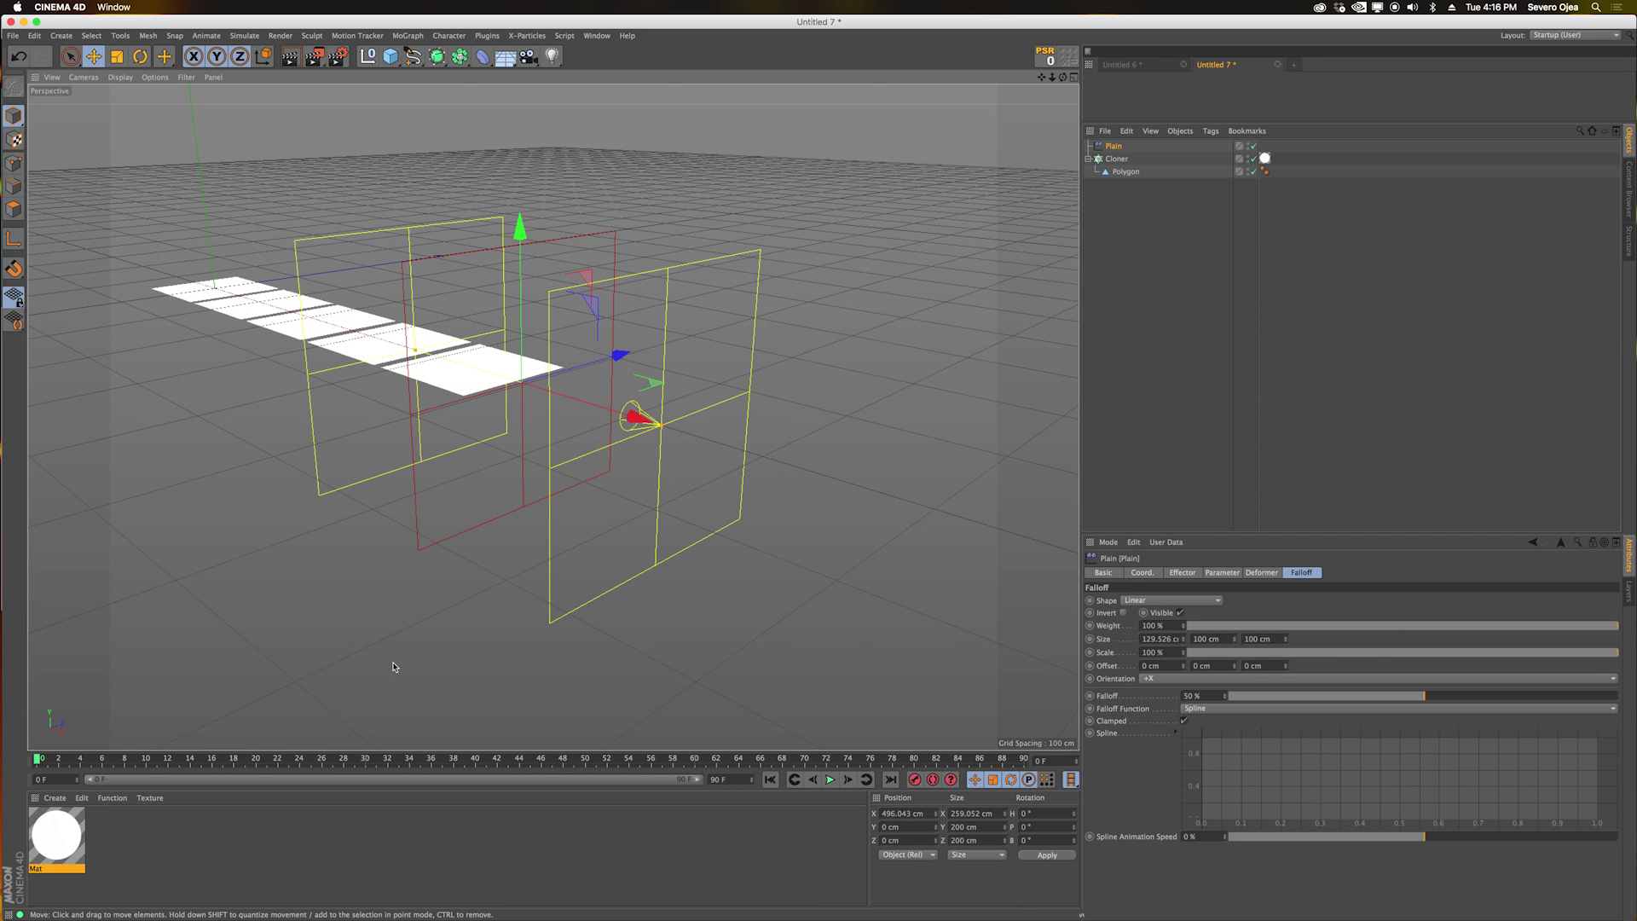
Switch to QuickTime Player and scrub through the wavetrans_r_w.mov reference clip.
key("super+Tab")
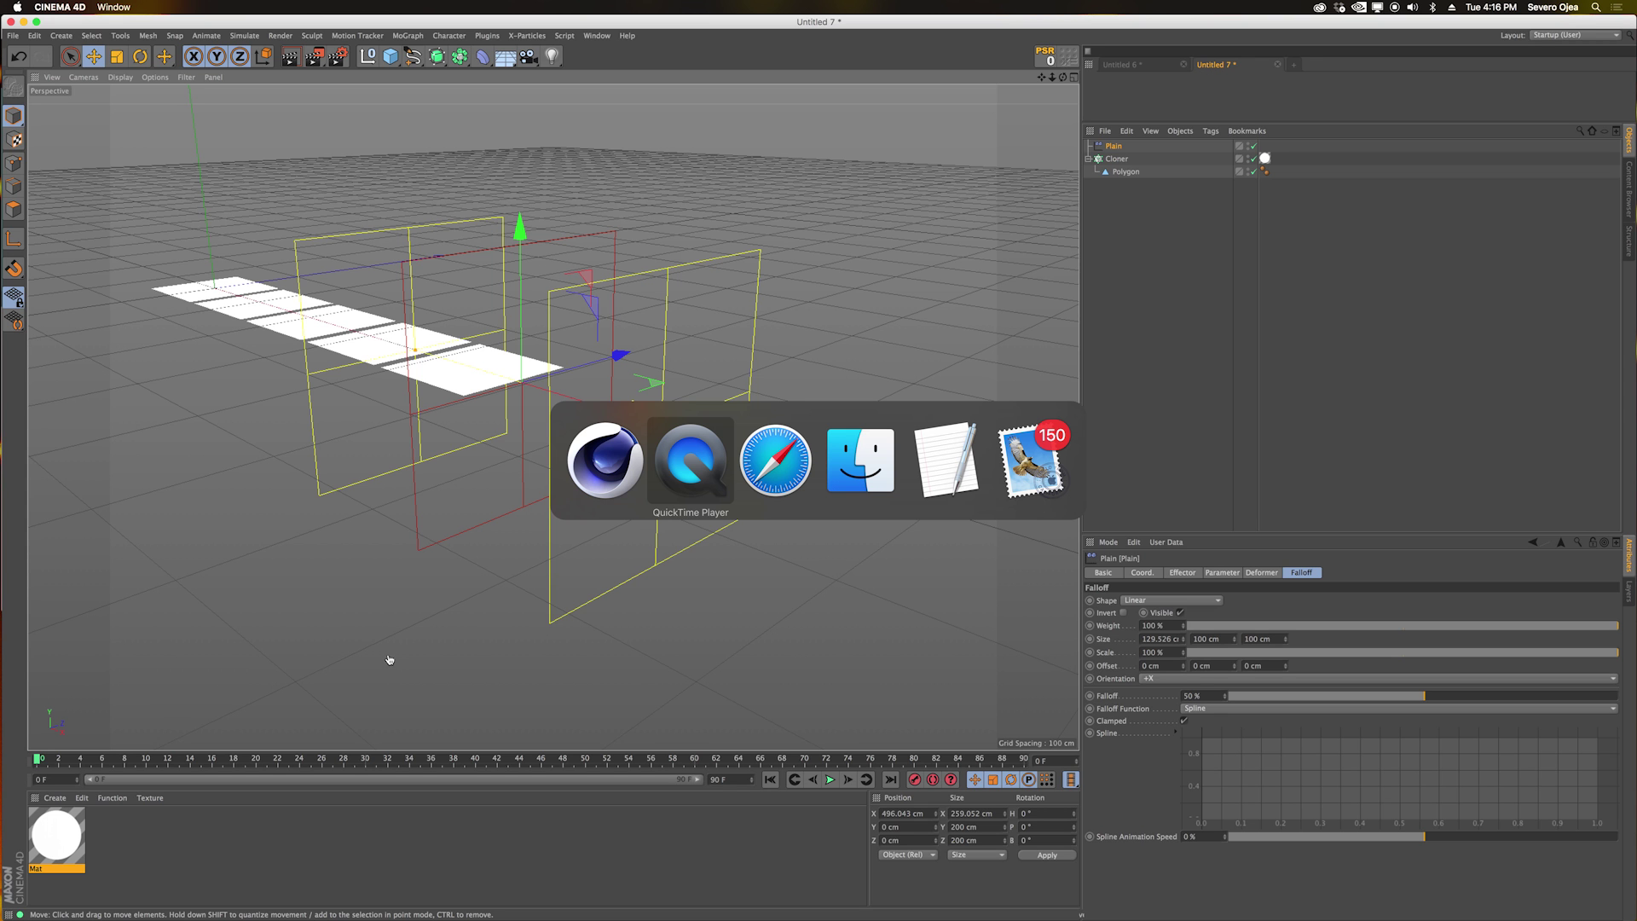
left_click(683, 473)
left_click_drag(807, 726, 864, 729)
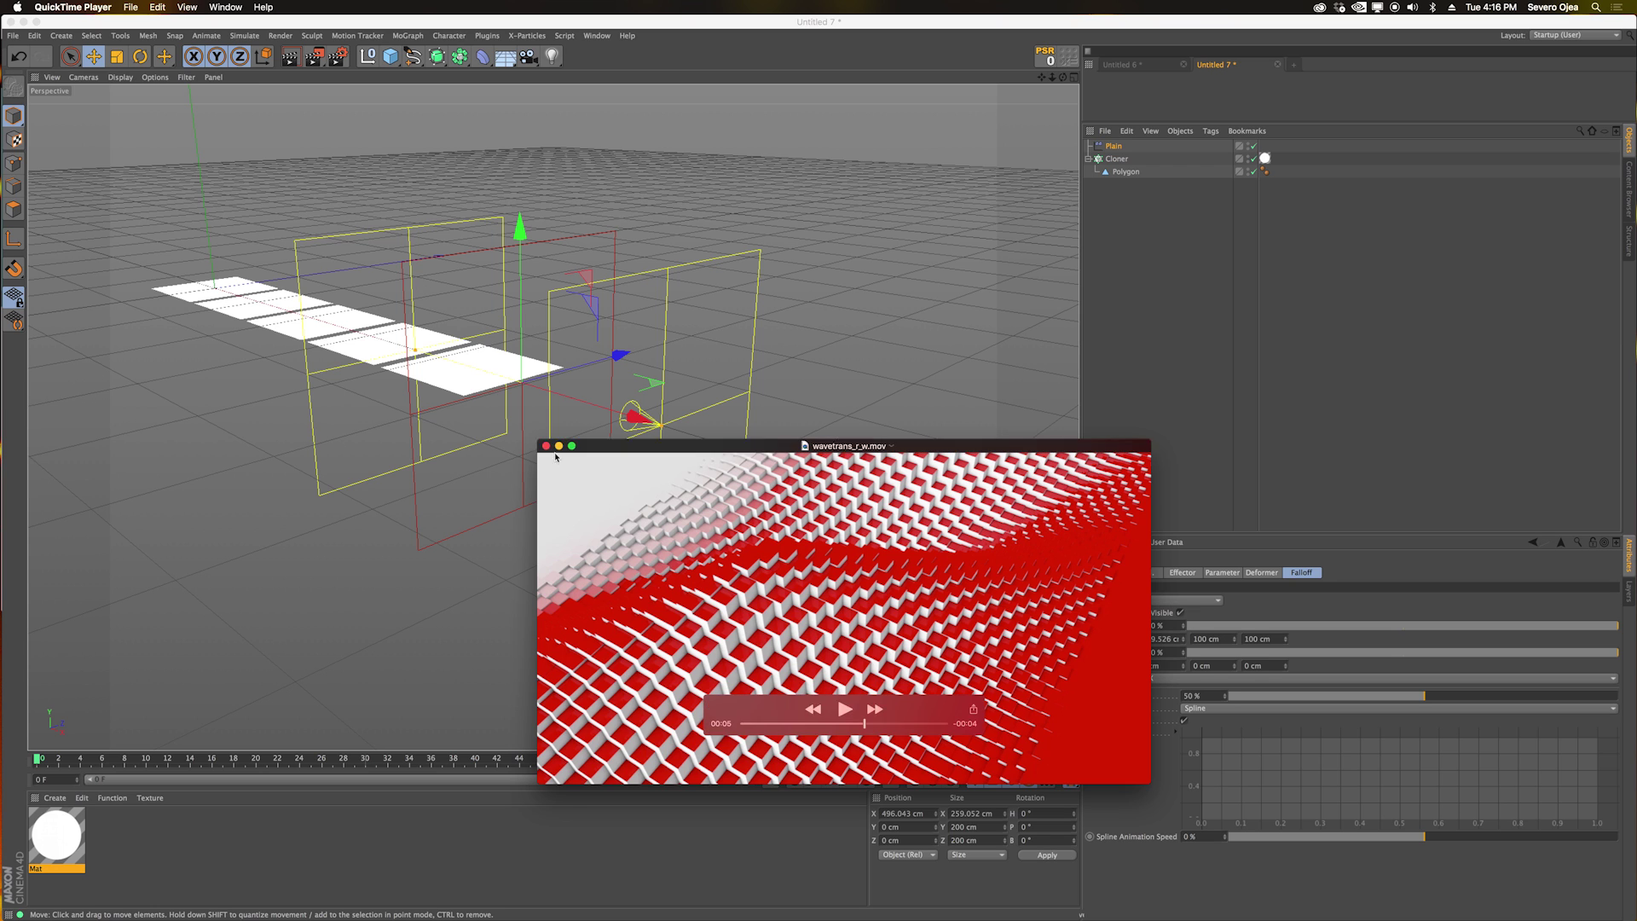
Return to Cinema 4D and disable the Alpha channel of the Mat material.
left_click(58, 839)
left_click(58, 839)
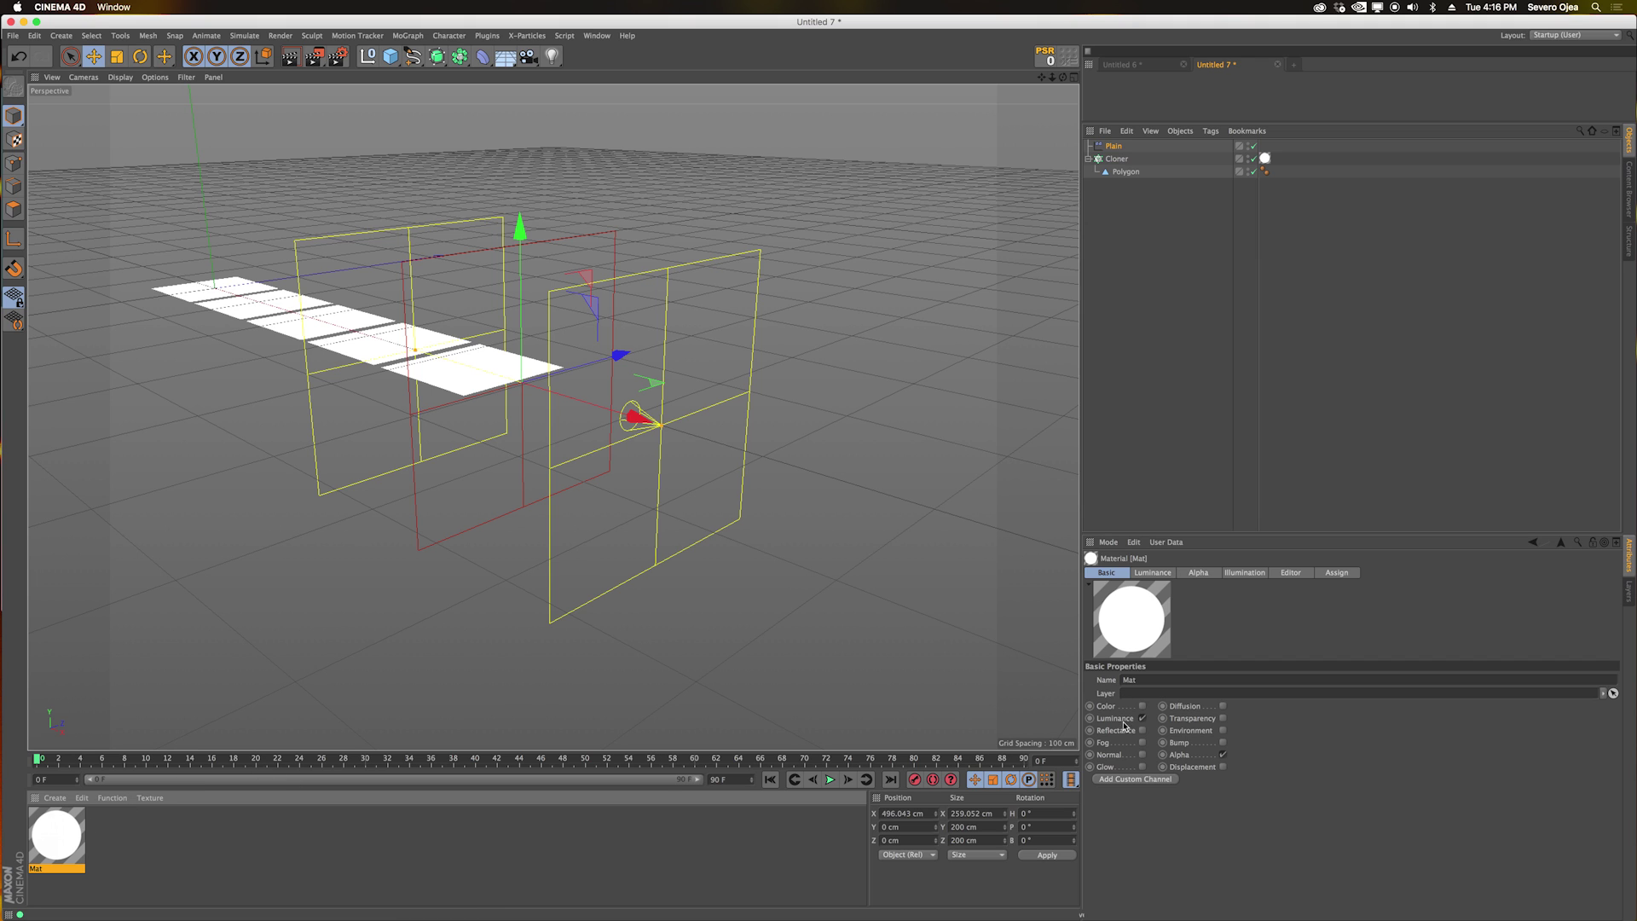
left_click(1223, 755)
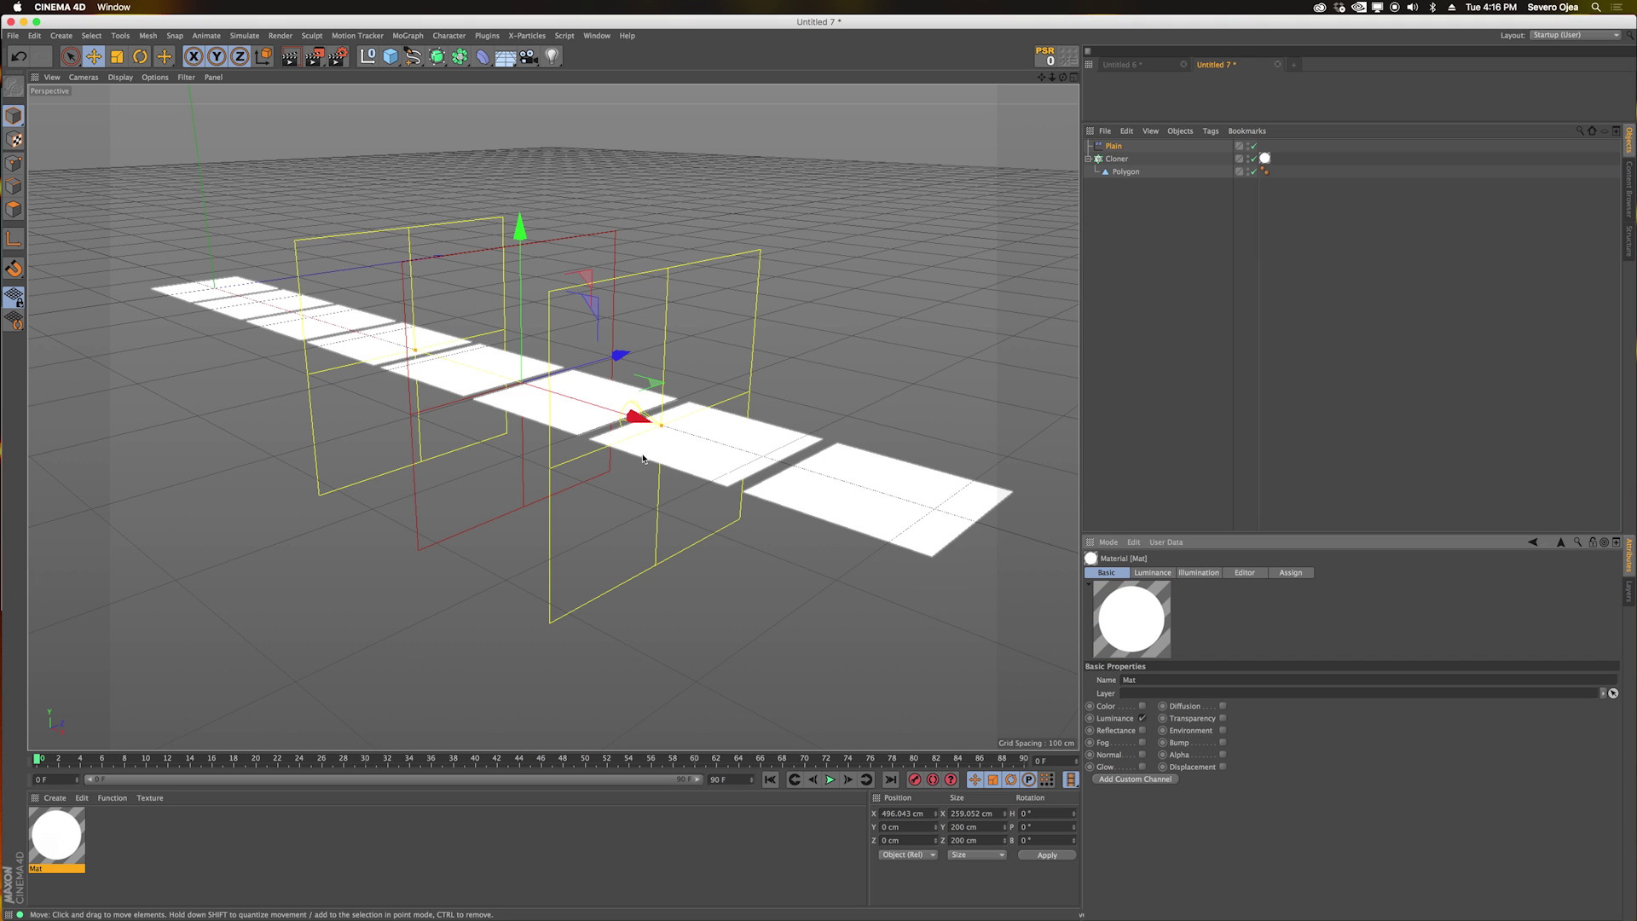
Load a Fusion shader as the texture of the material's Luminance channel.
left_click(1112, 721)
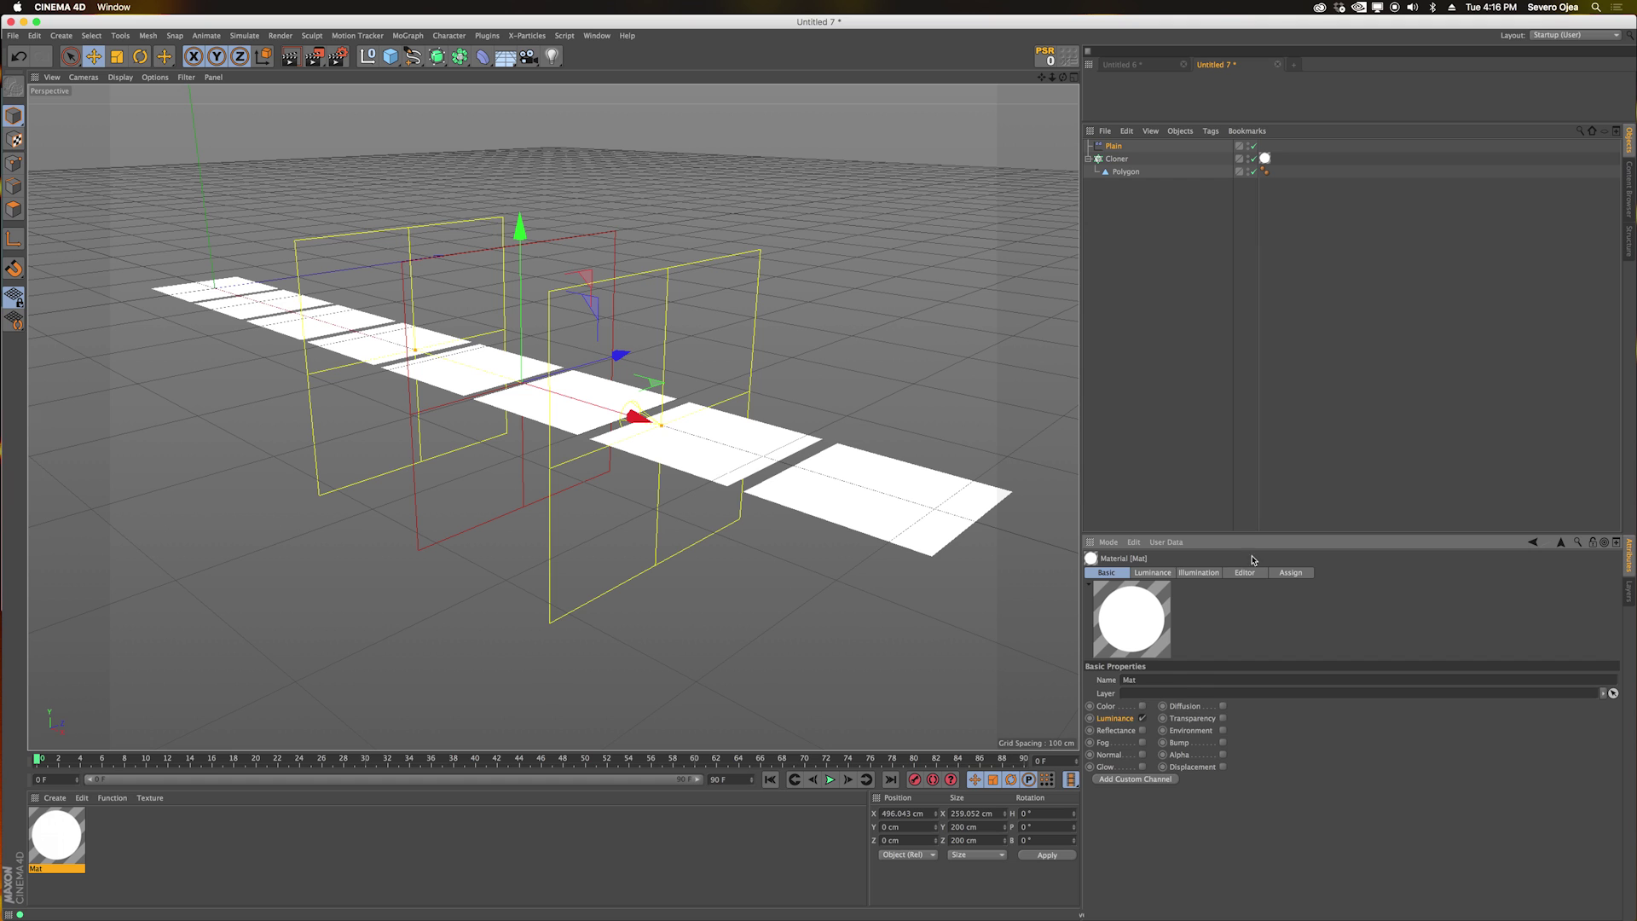
left_click(1149, 573)
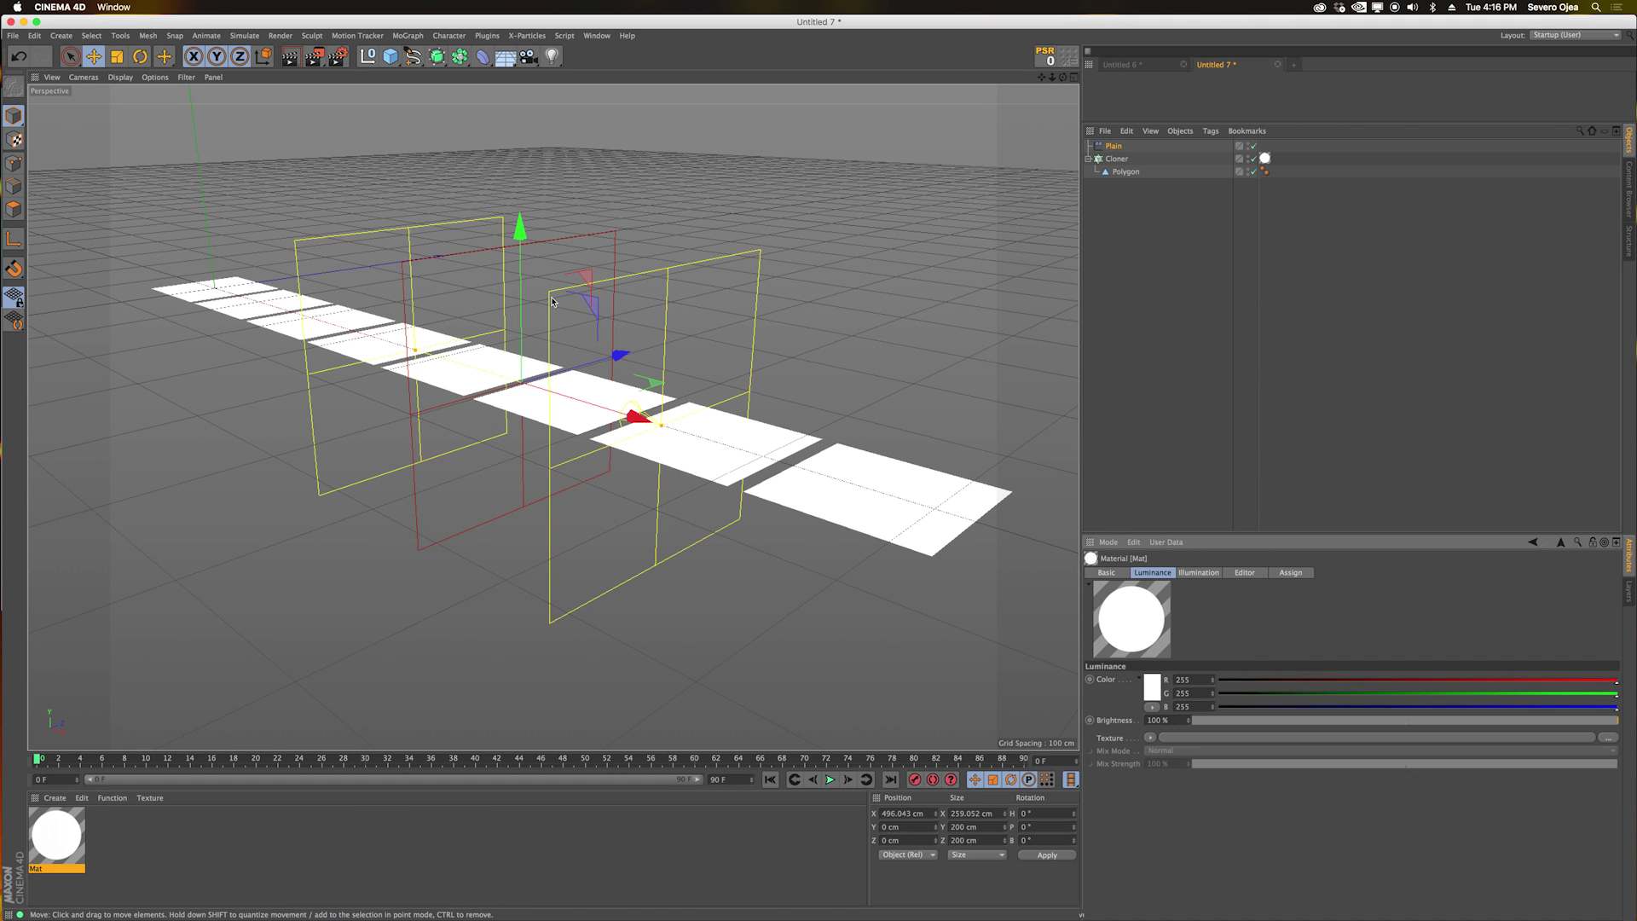
left_click(1151, 738)
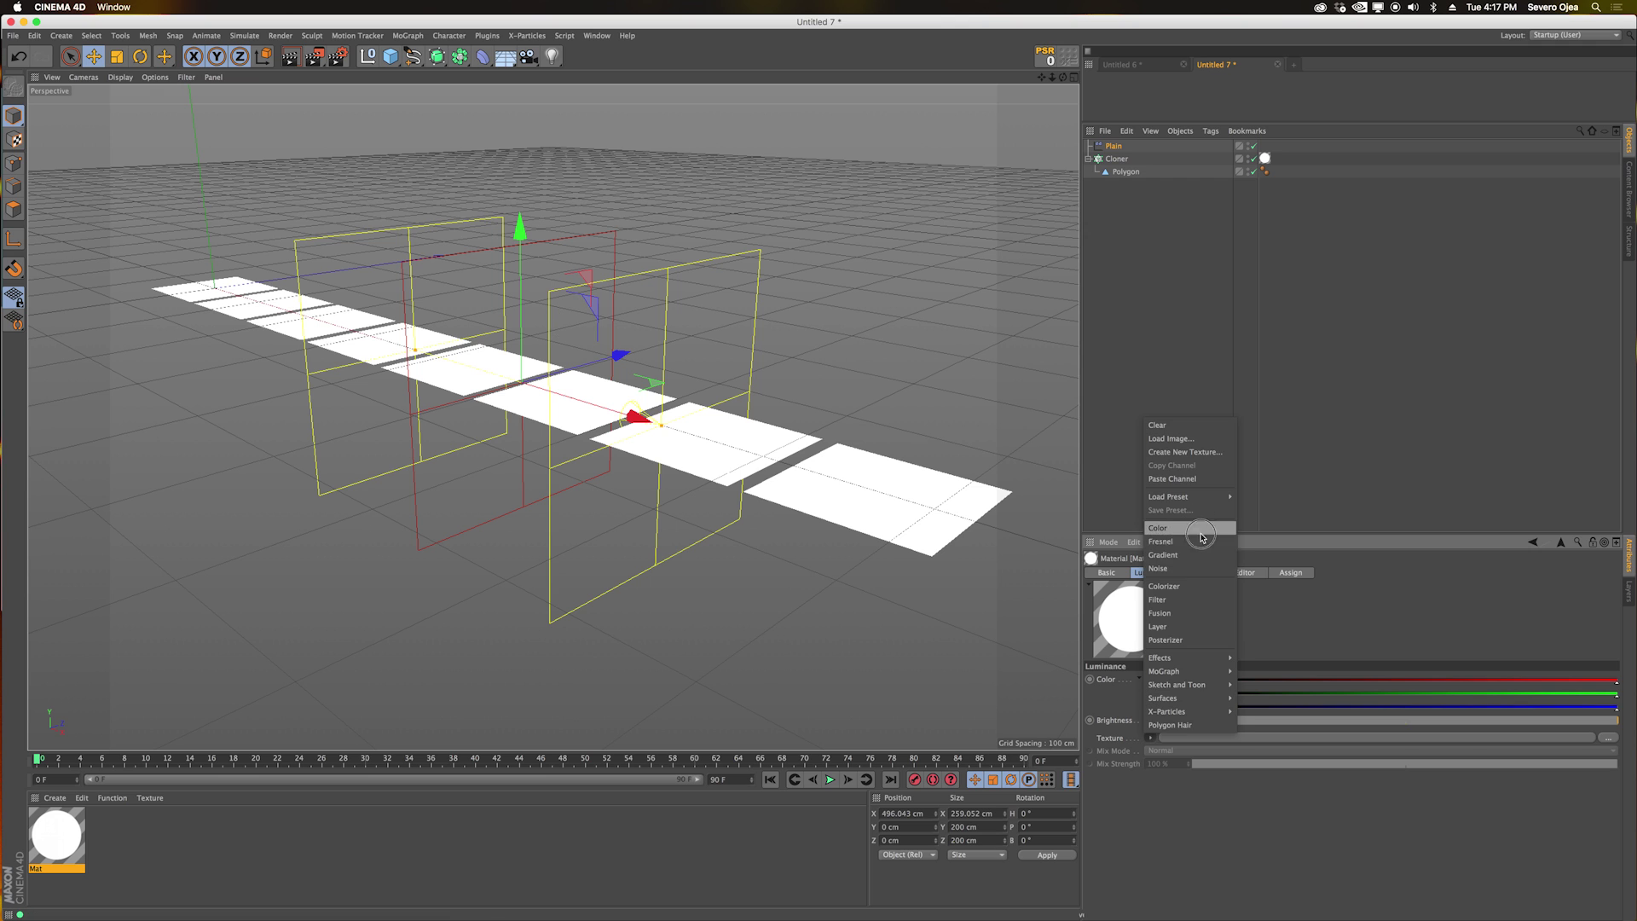
left_click(1179, 613)
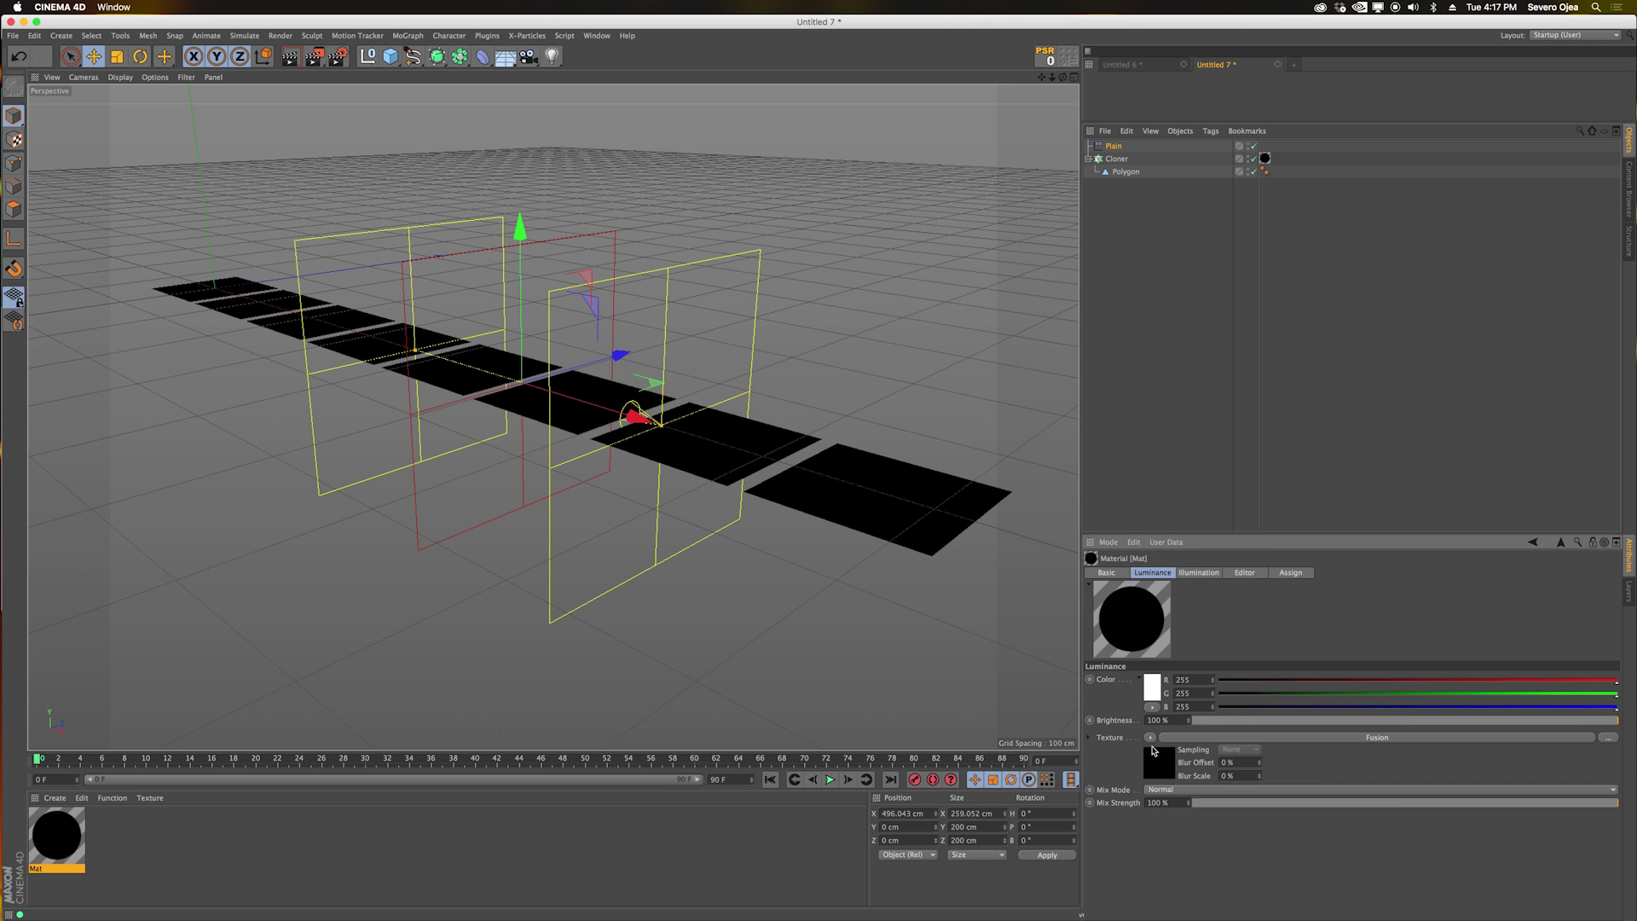
Assign a white Color shader to the Blend Channel of the Luminance Fusion shader.
left_click(1159, 755)
left_click(1156, 742)
left_click(1165, 533)
left_click(1156, 807)
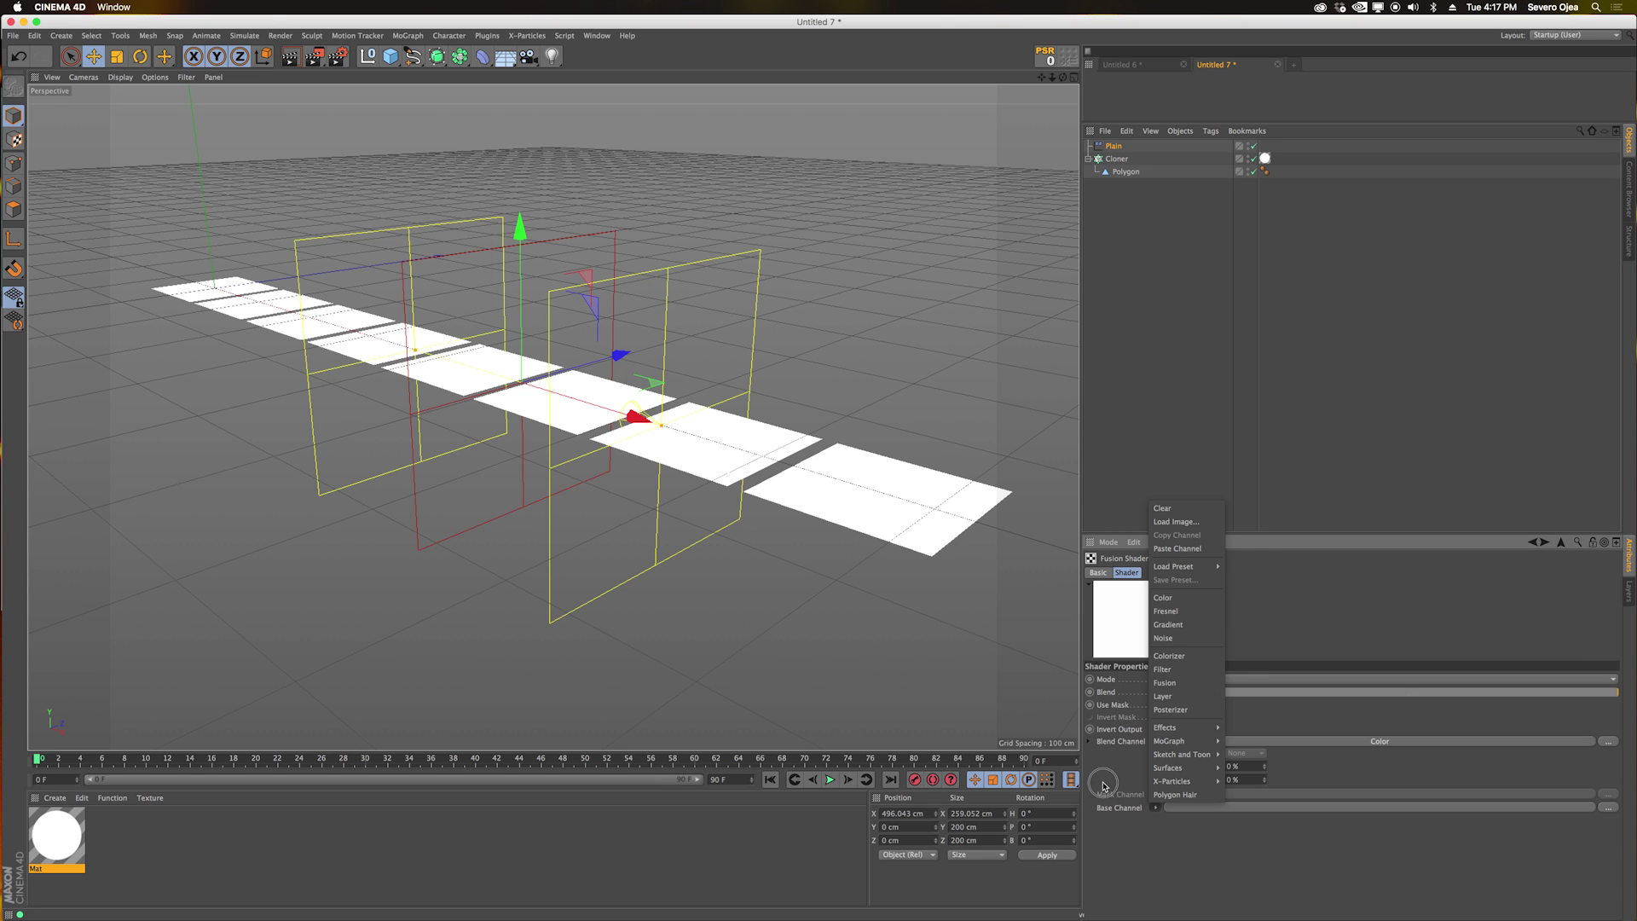
left_click(1104, 785)
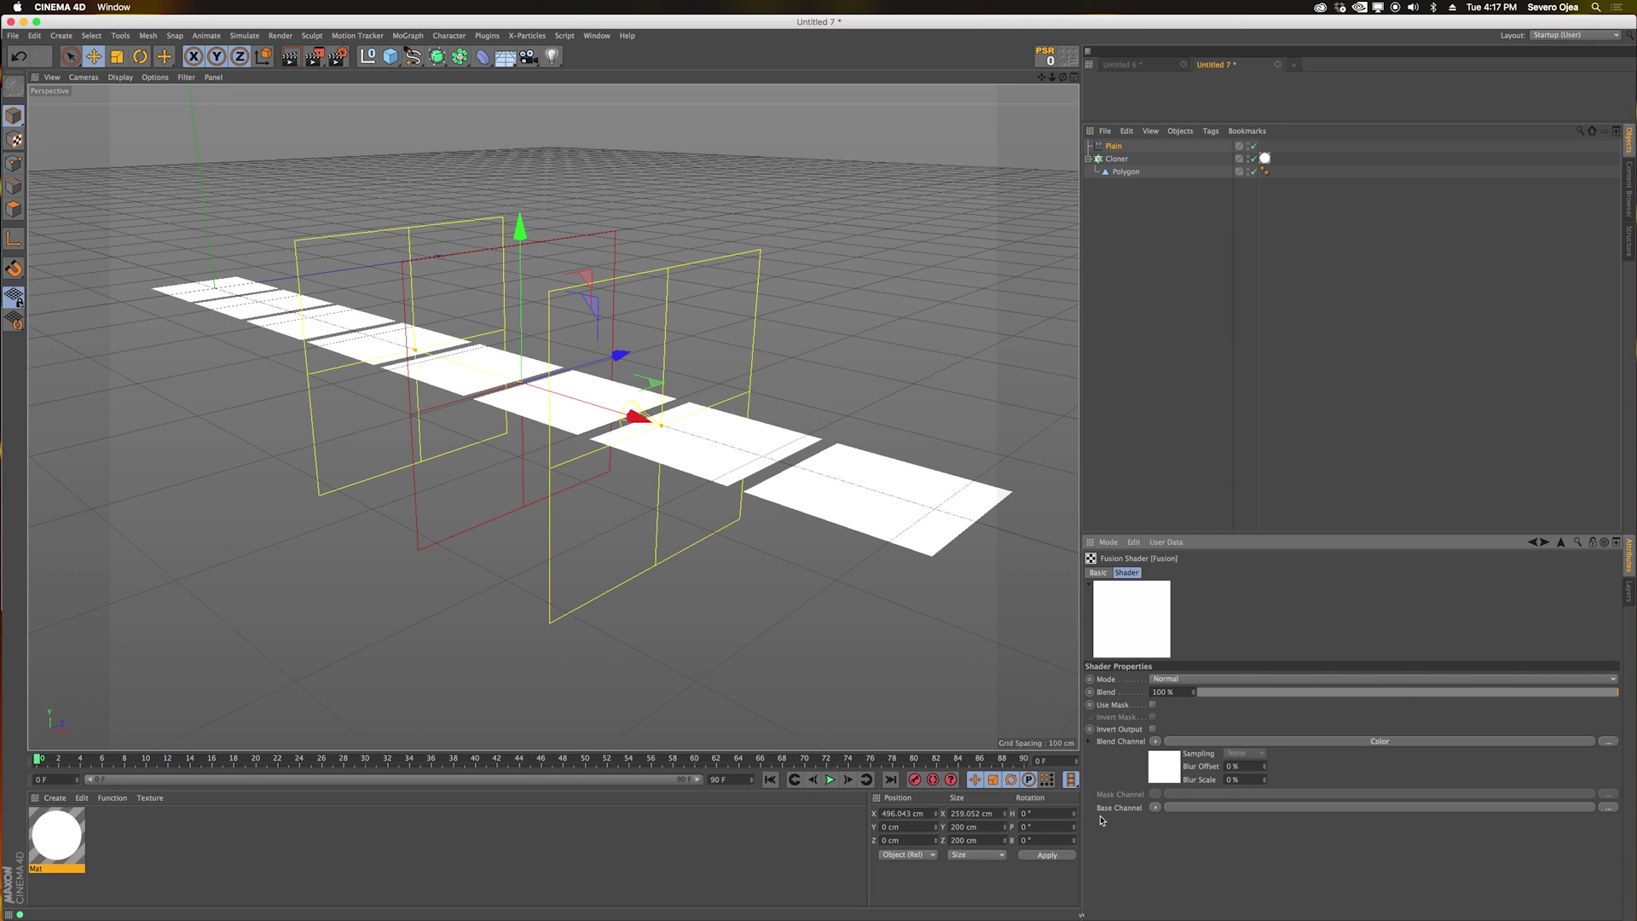
Add a Color shader to the Fusion's Base Channel, make it blue, and return to the Fusion properties.
left_click(1156, 809)
left_click(1181, 624)
left_click_drag(1471, 678, 1120, 686)
left_click_drag(1266, 698, 1190, 698)
left_click(1533, 542)
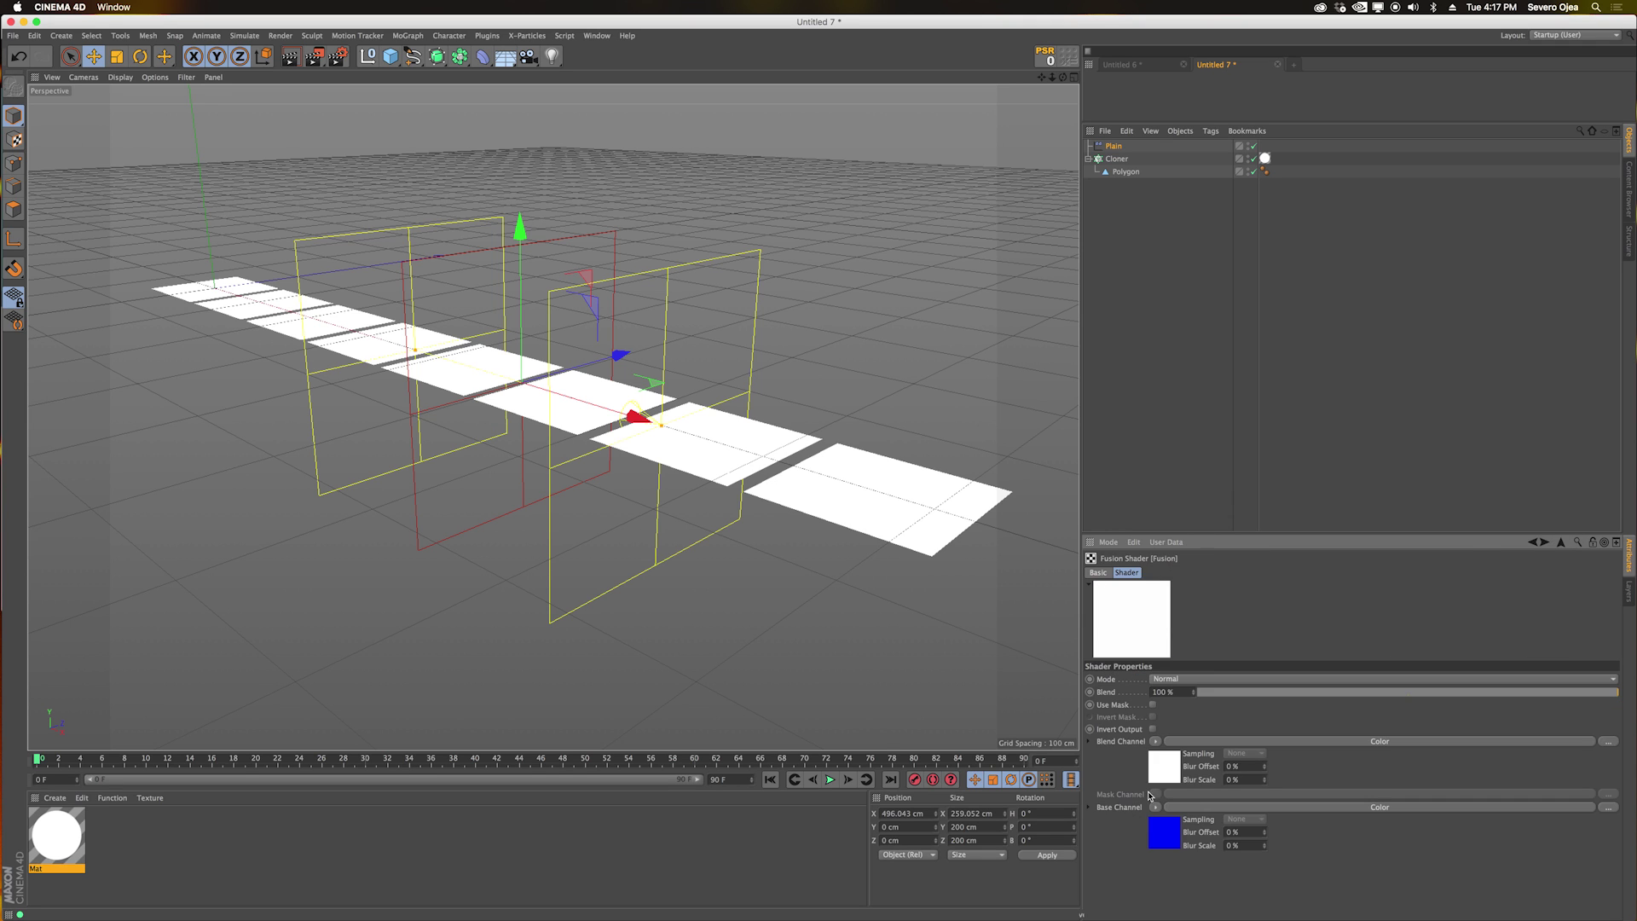
Enable Use Mask in the Fusion shader and load the MoGraph Color Shader into its Mask Channel.
left_click(1153, 705)
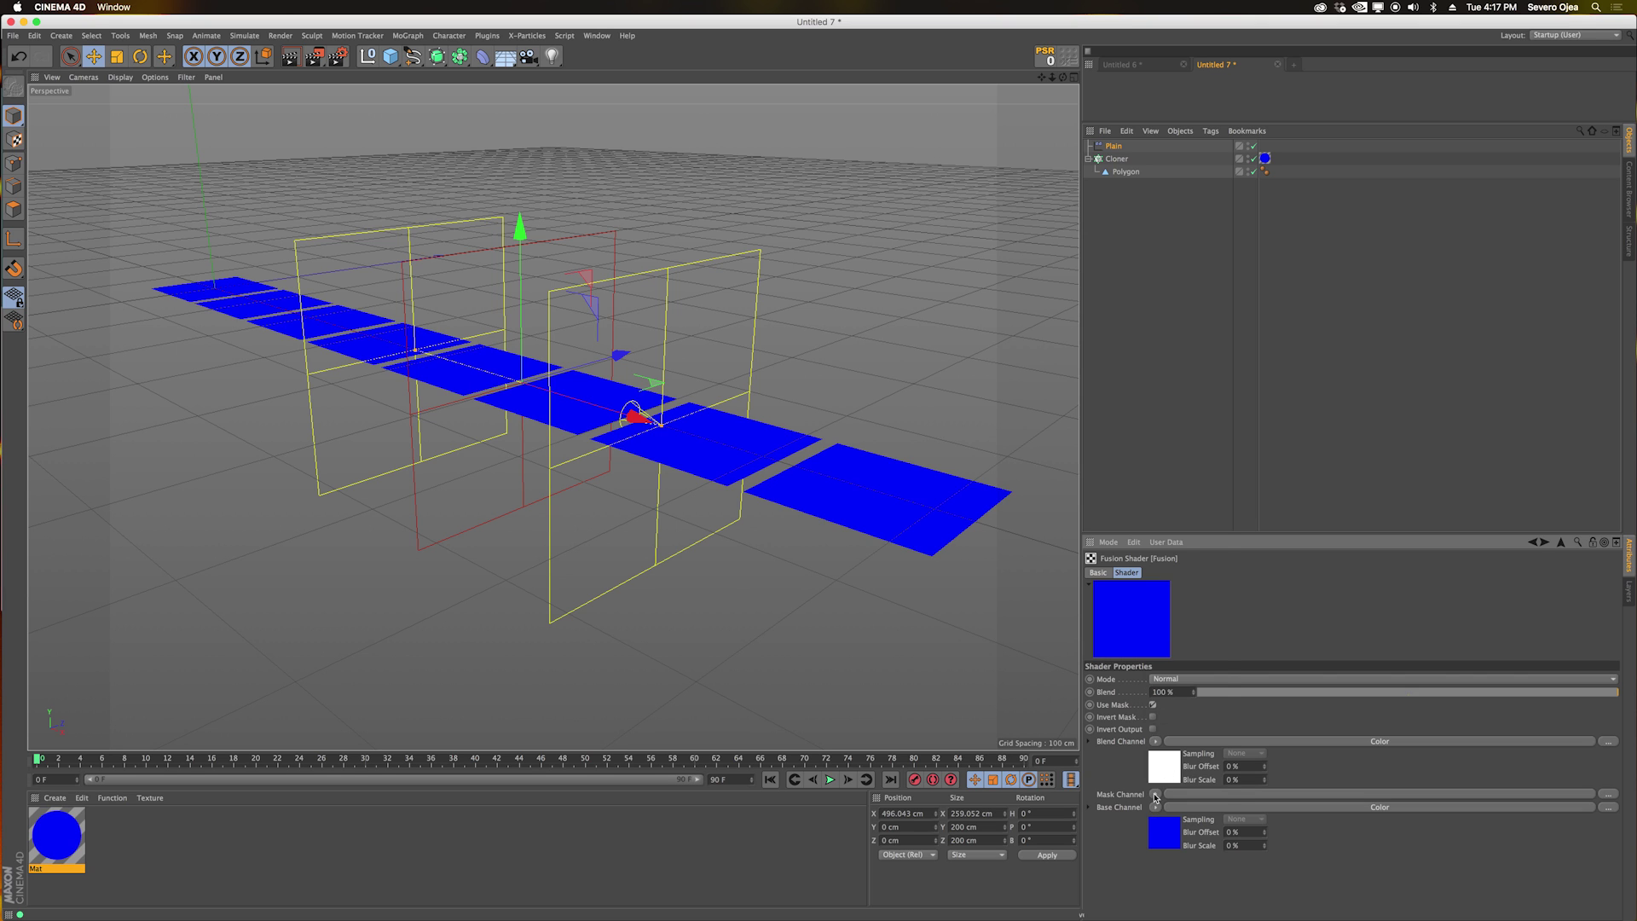
left_click(1154, 794)
mouse_move(1185, 727)
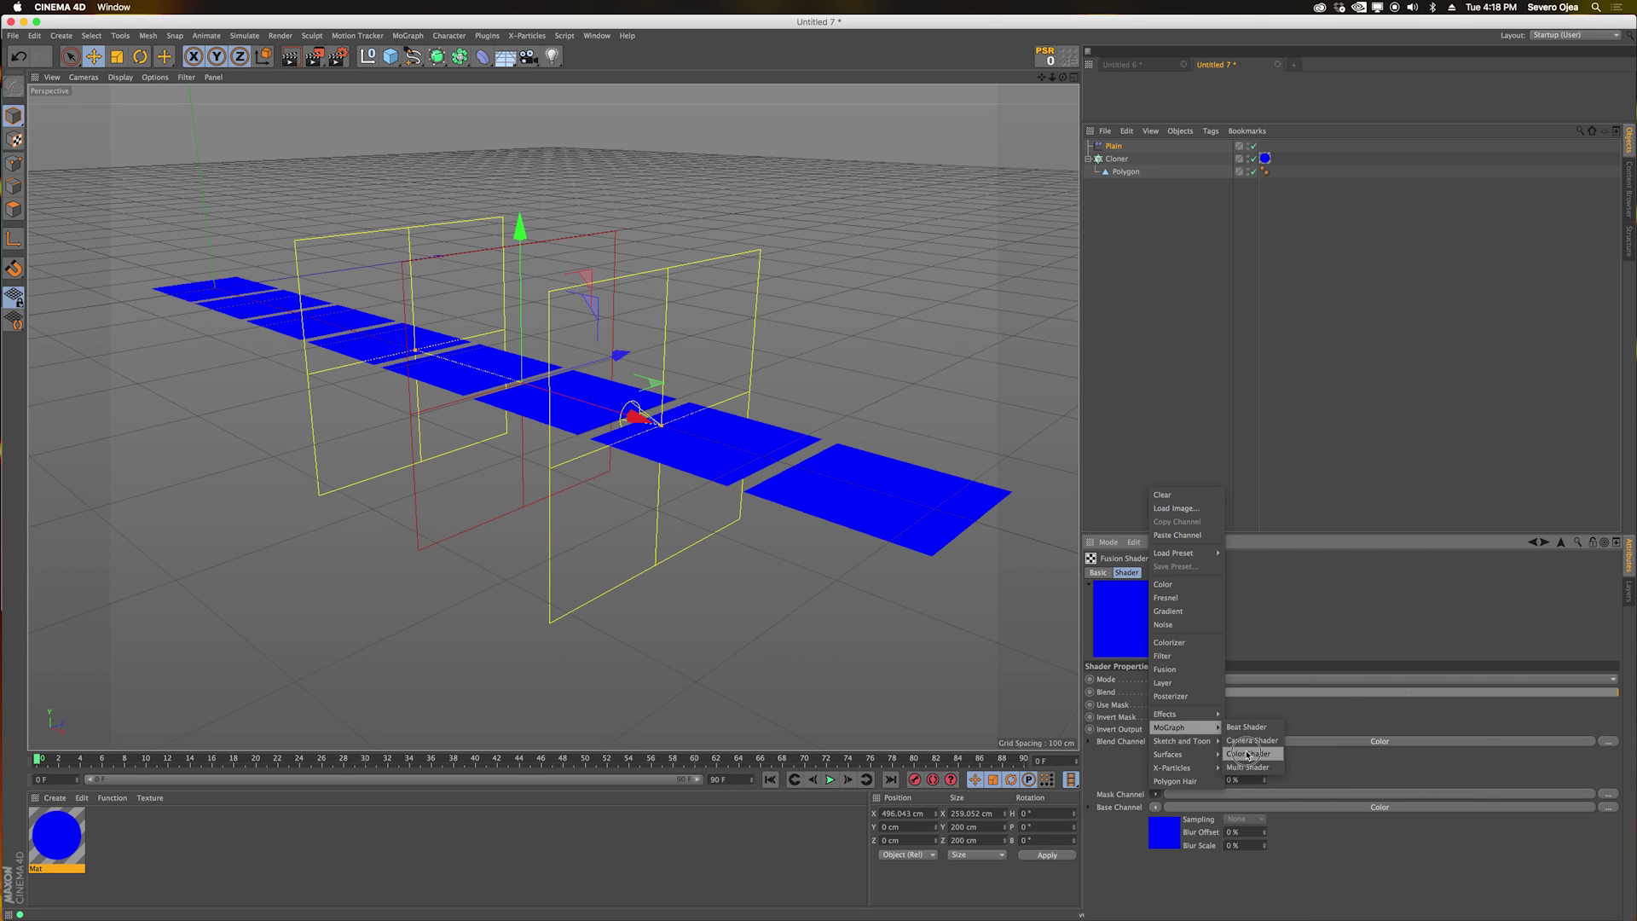
left_click(1248, 754)
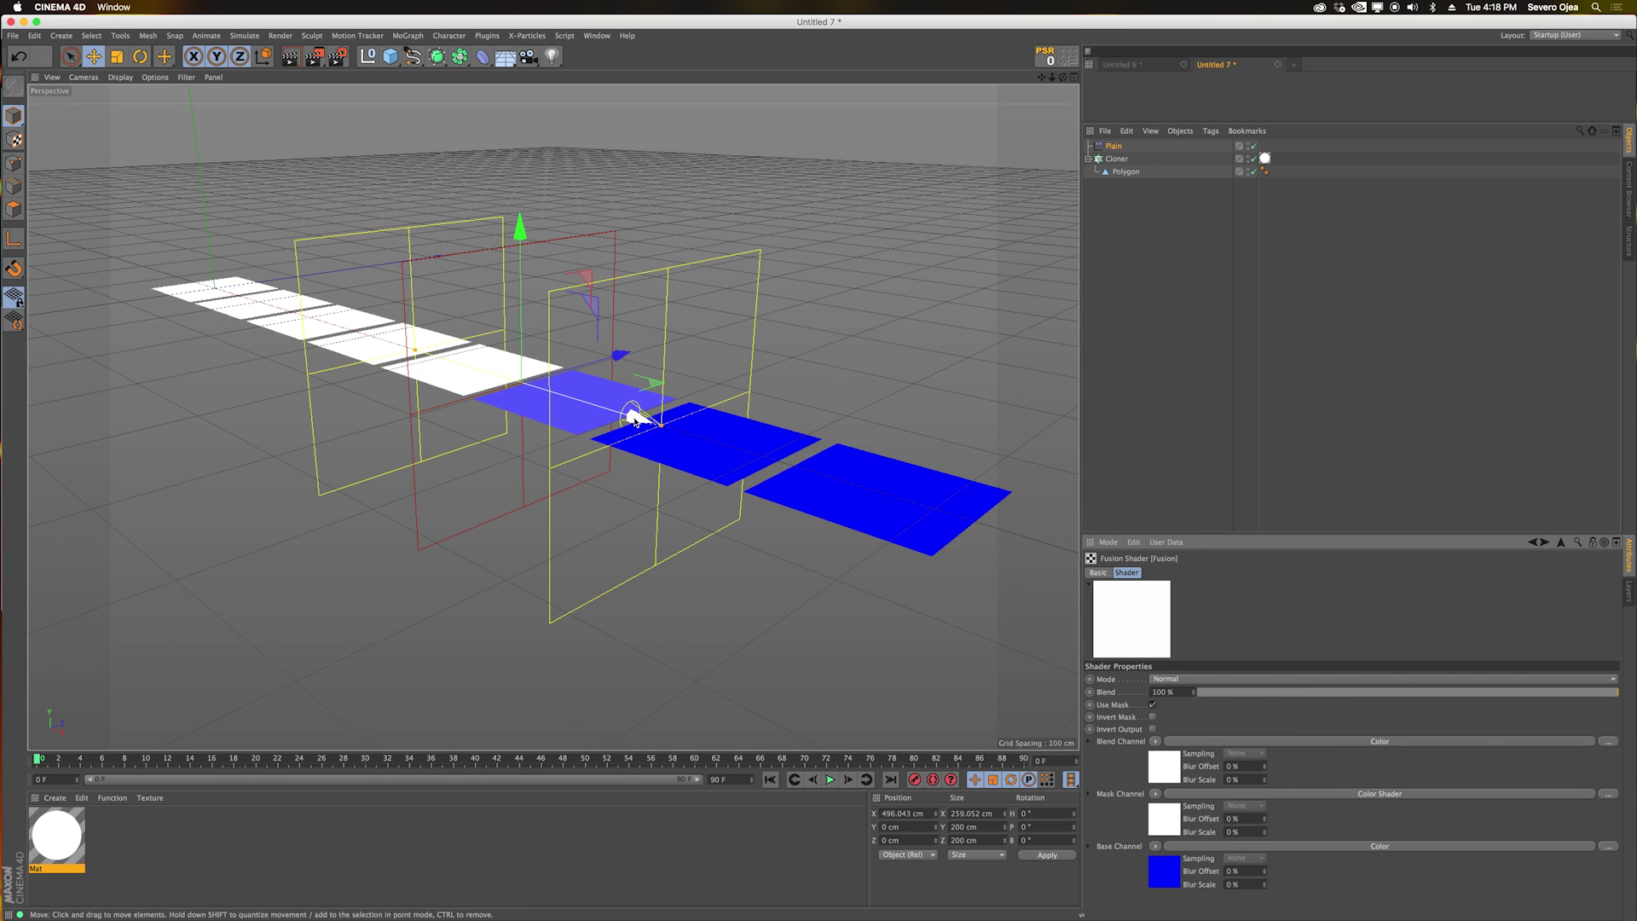
Move the Plain effector along the clone row to about 471 cm in X, and open its falloff settings.
mouse_move(635, 417)
left_mouse_down()
mouse_move(347, 325)
mouse_move(853, 480)
mouse_move(610, 408)
left_mouse_up()
left_click(1279, 574)
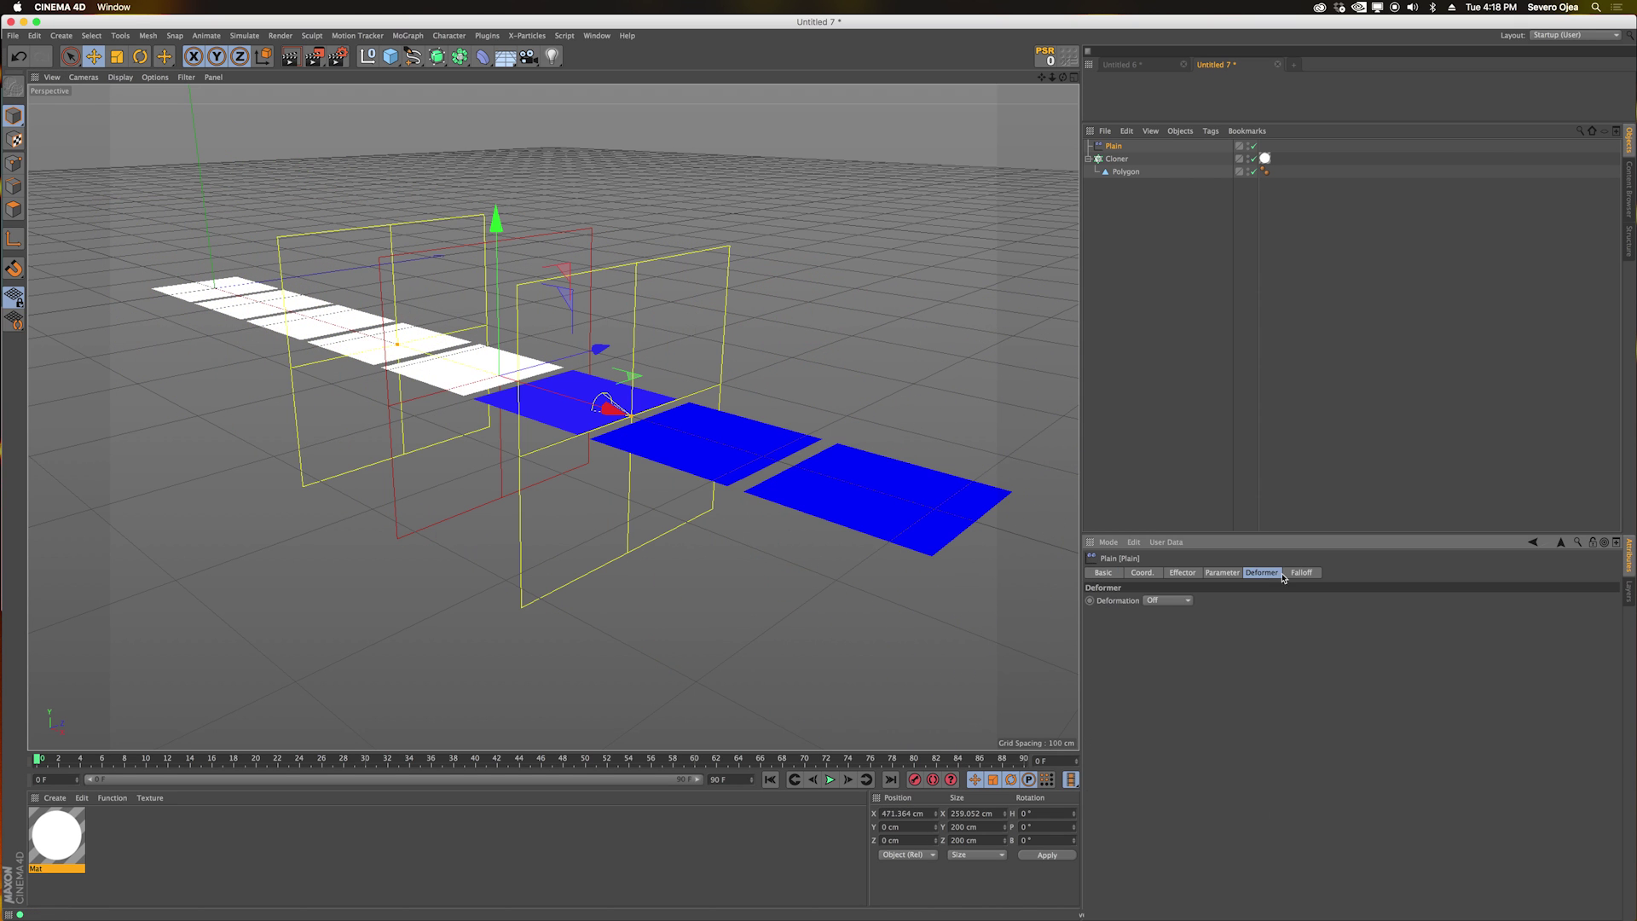
left_click(1299, 573)
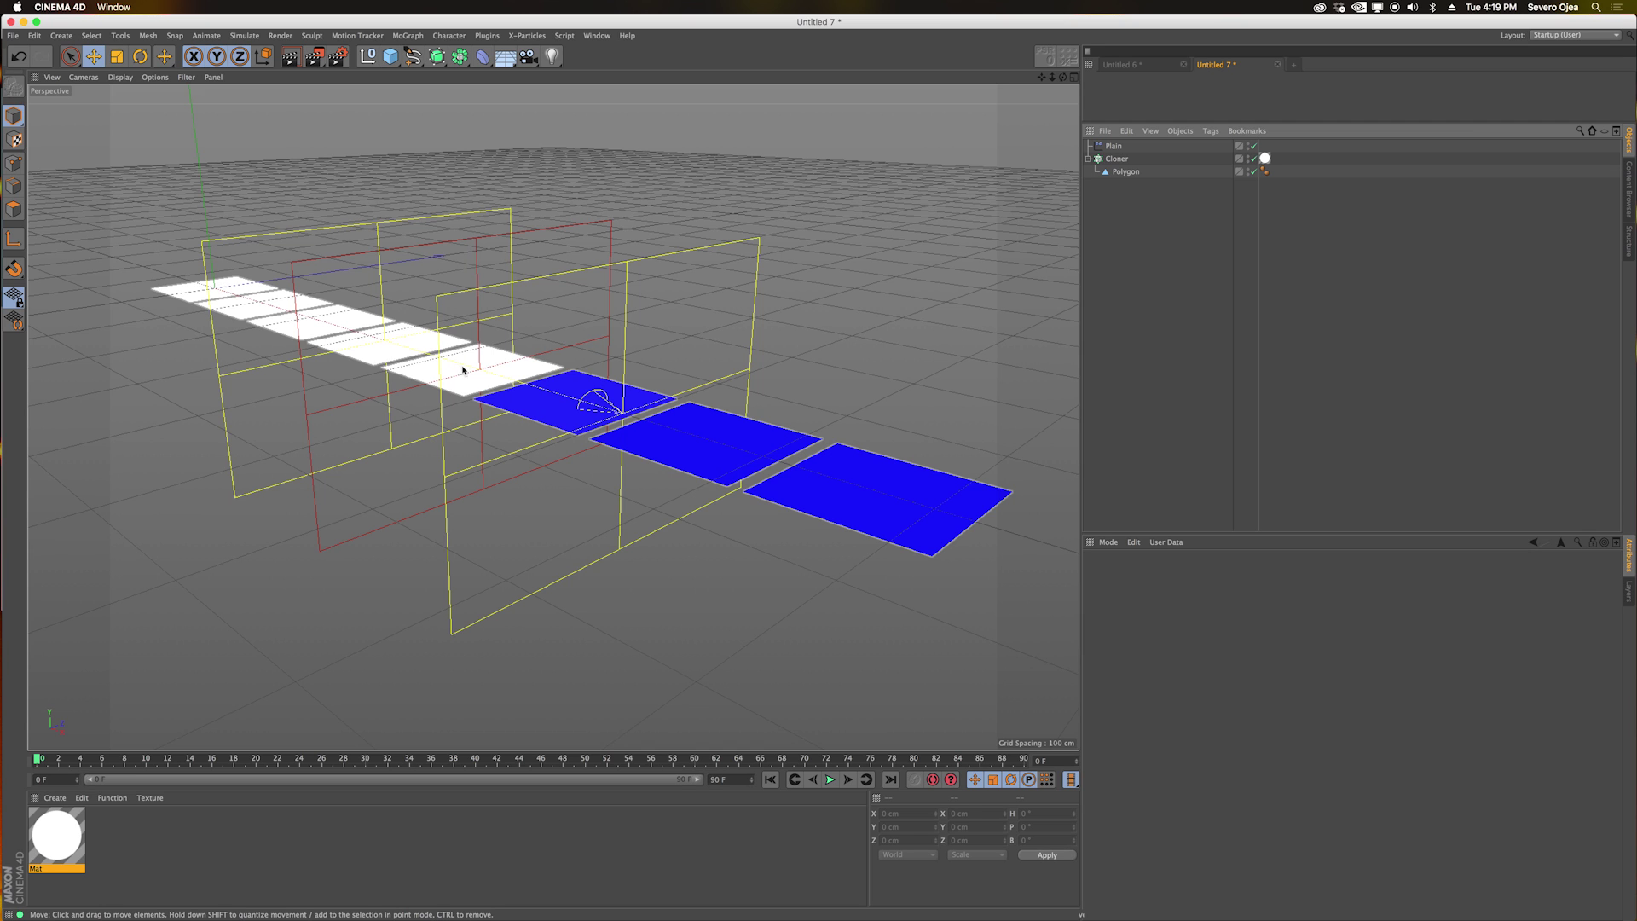
Switch to the Untitled 6 document and delete the Mat.2 material.
left_click(1143, 68)
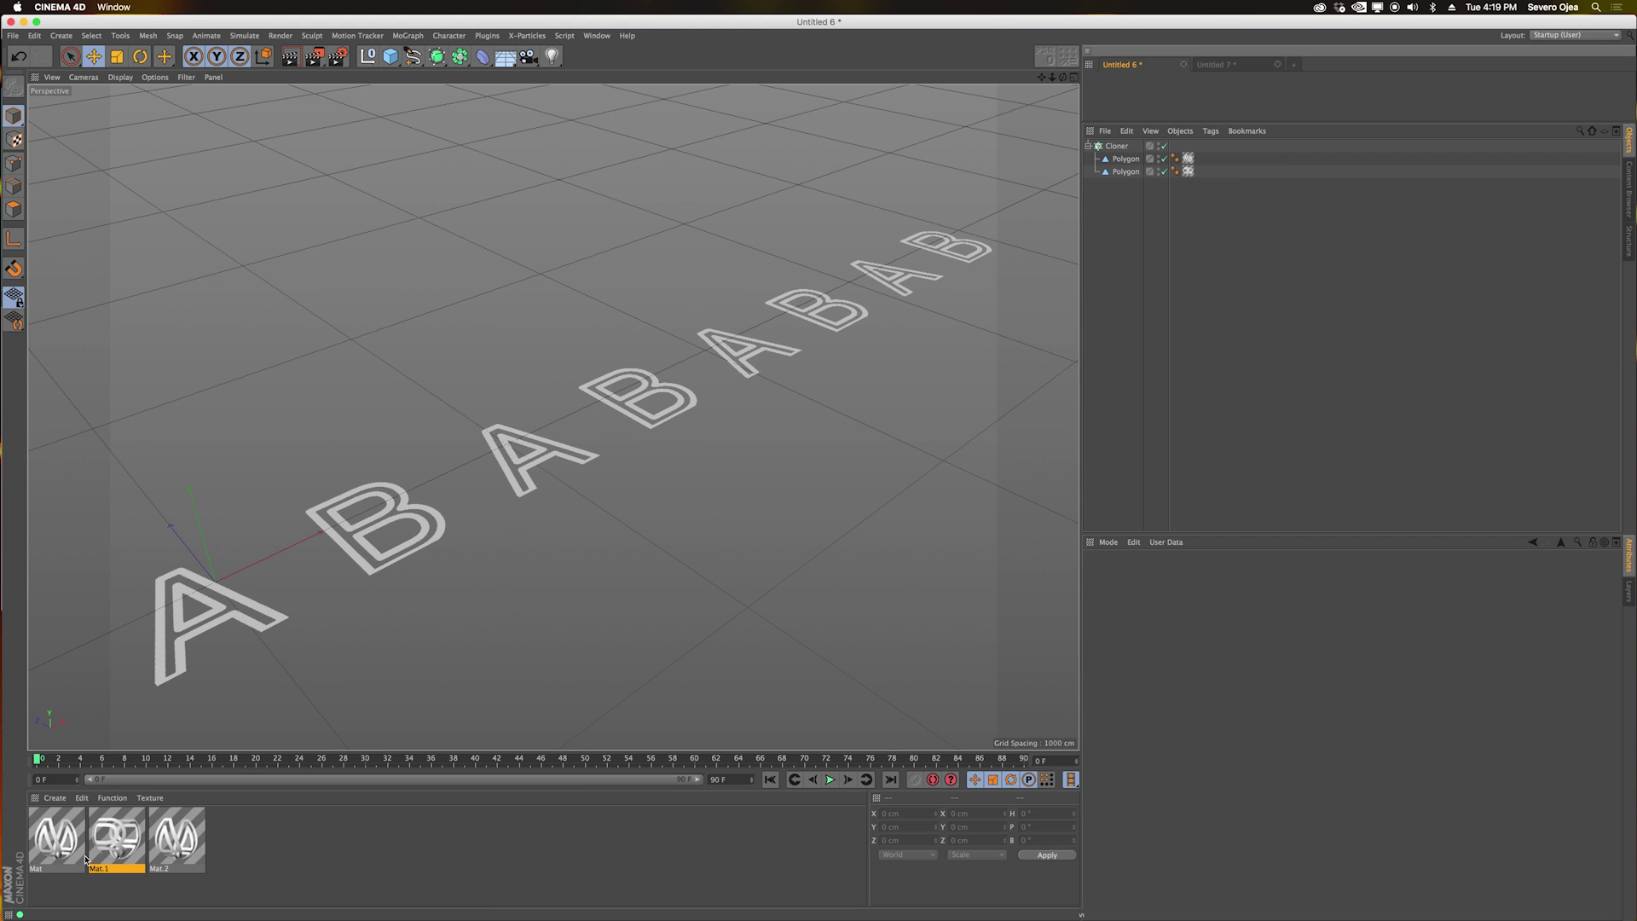
left_click(56, 848)
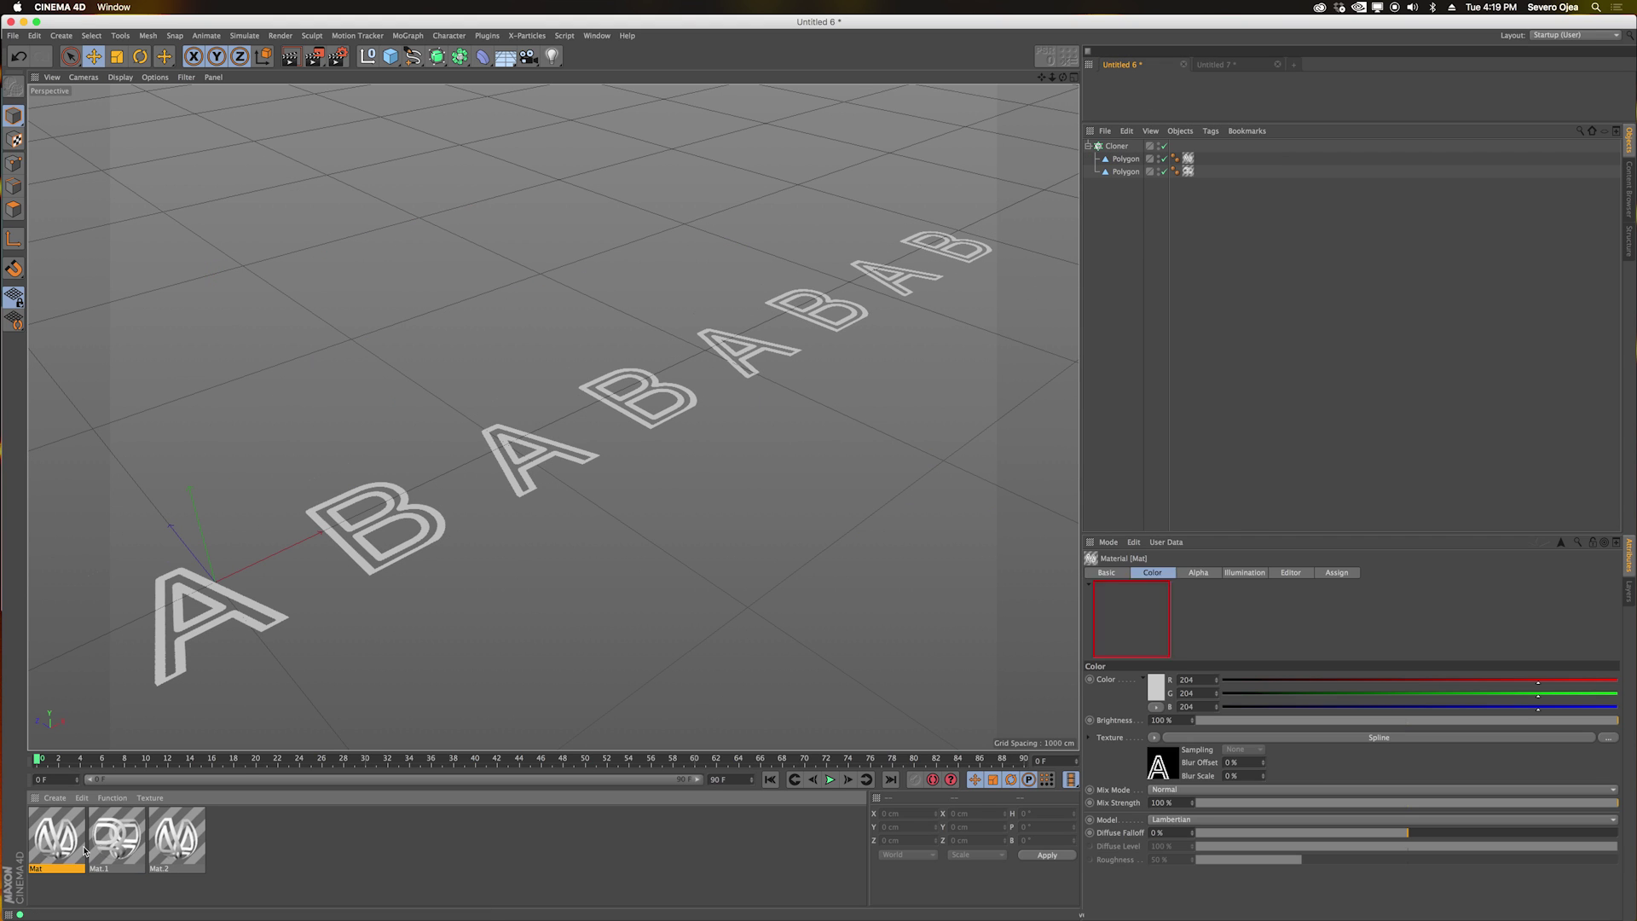
left_click(176, 838)
key("Delete")
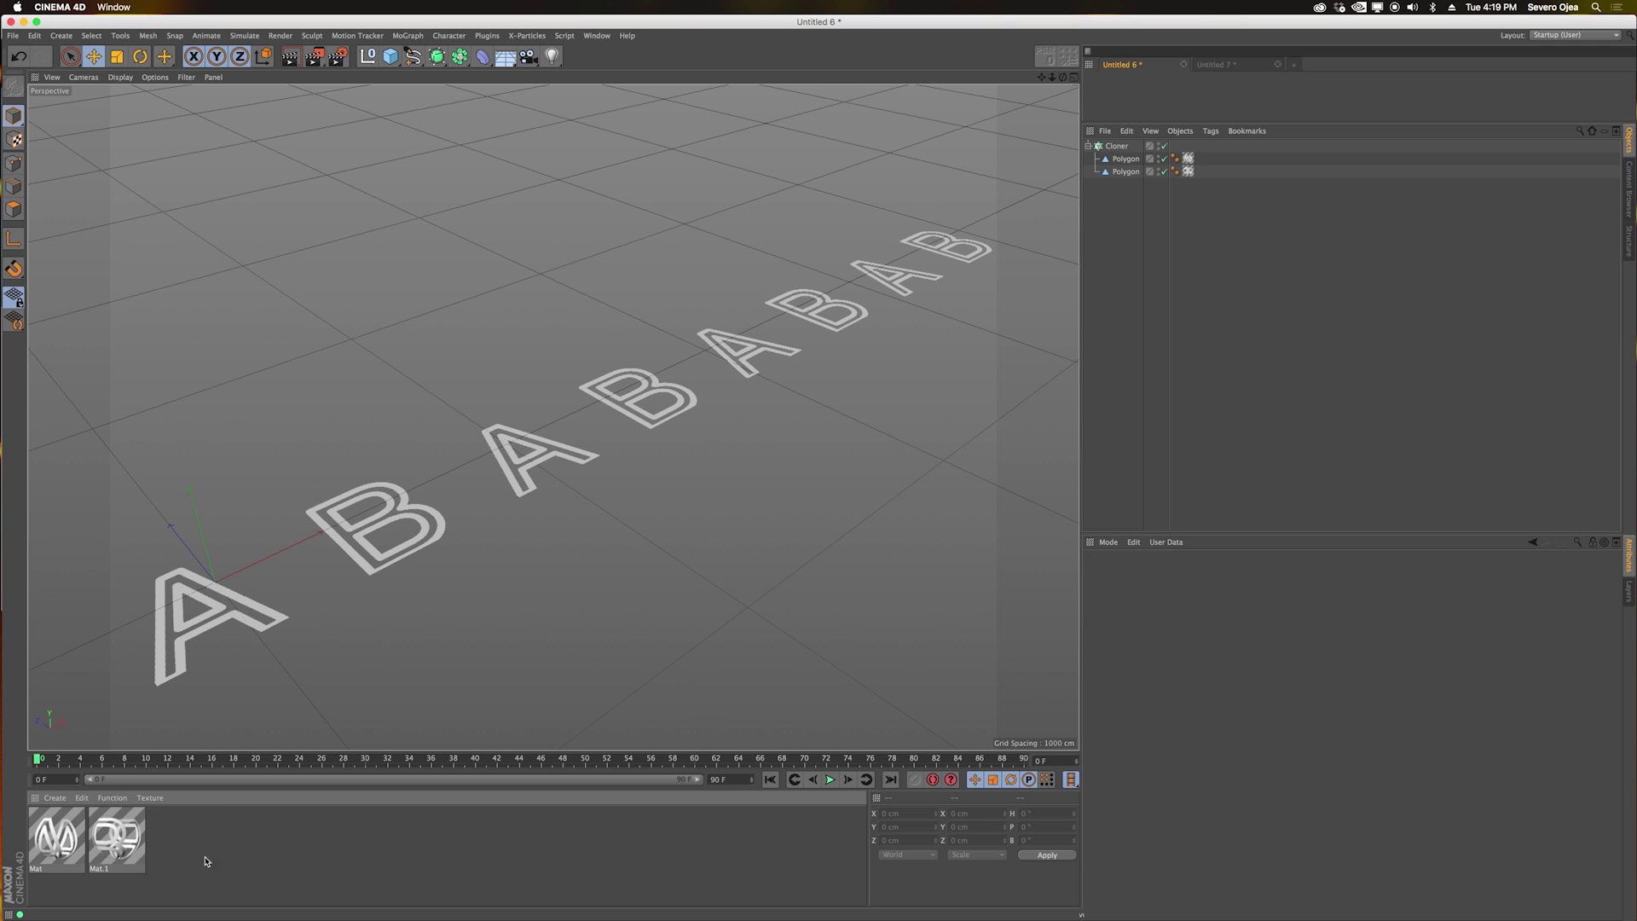
Open the Mat material in the Material Editor and examine its Color and Alpha channel textures.
left_click(47, 851)
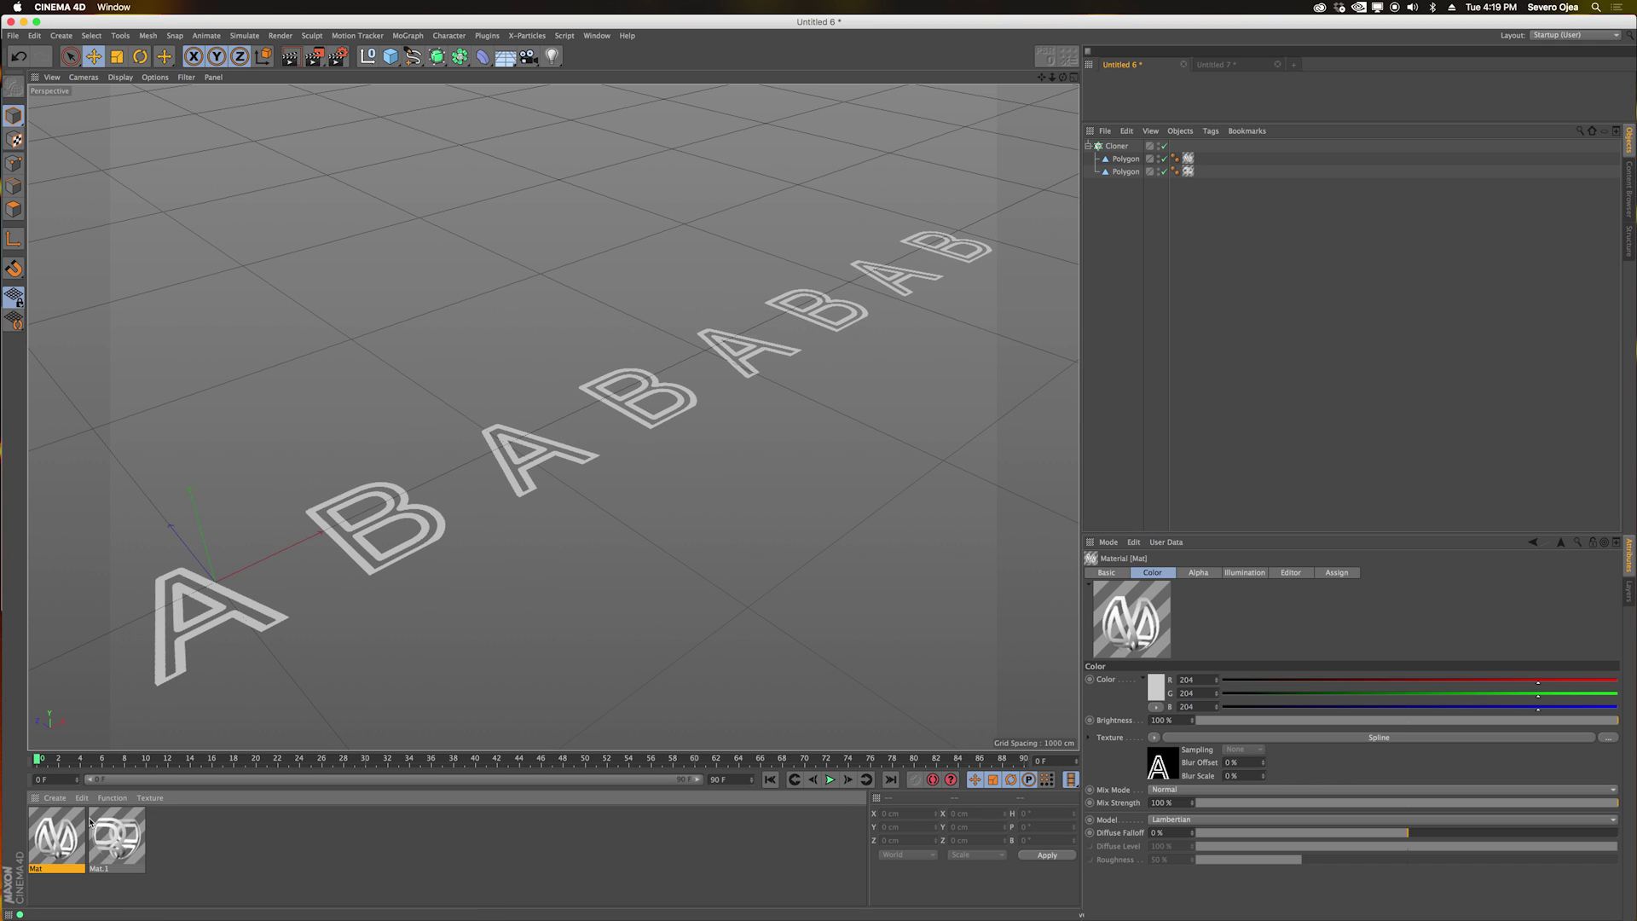
double_click(58, 840)
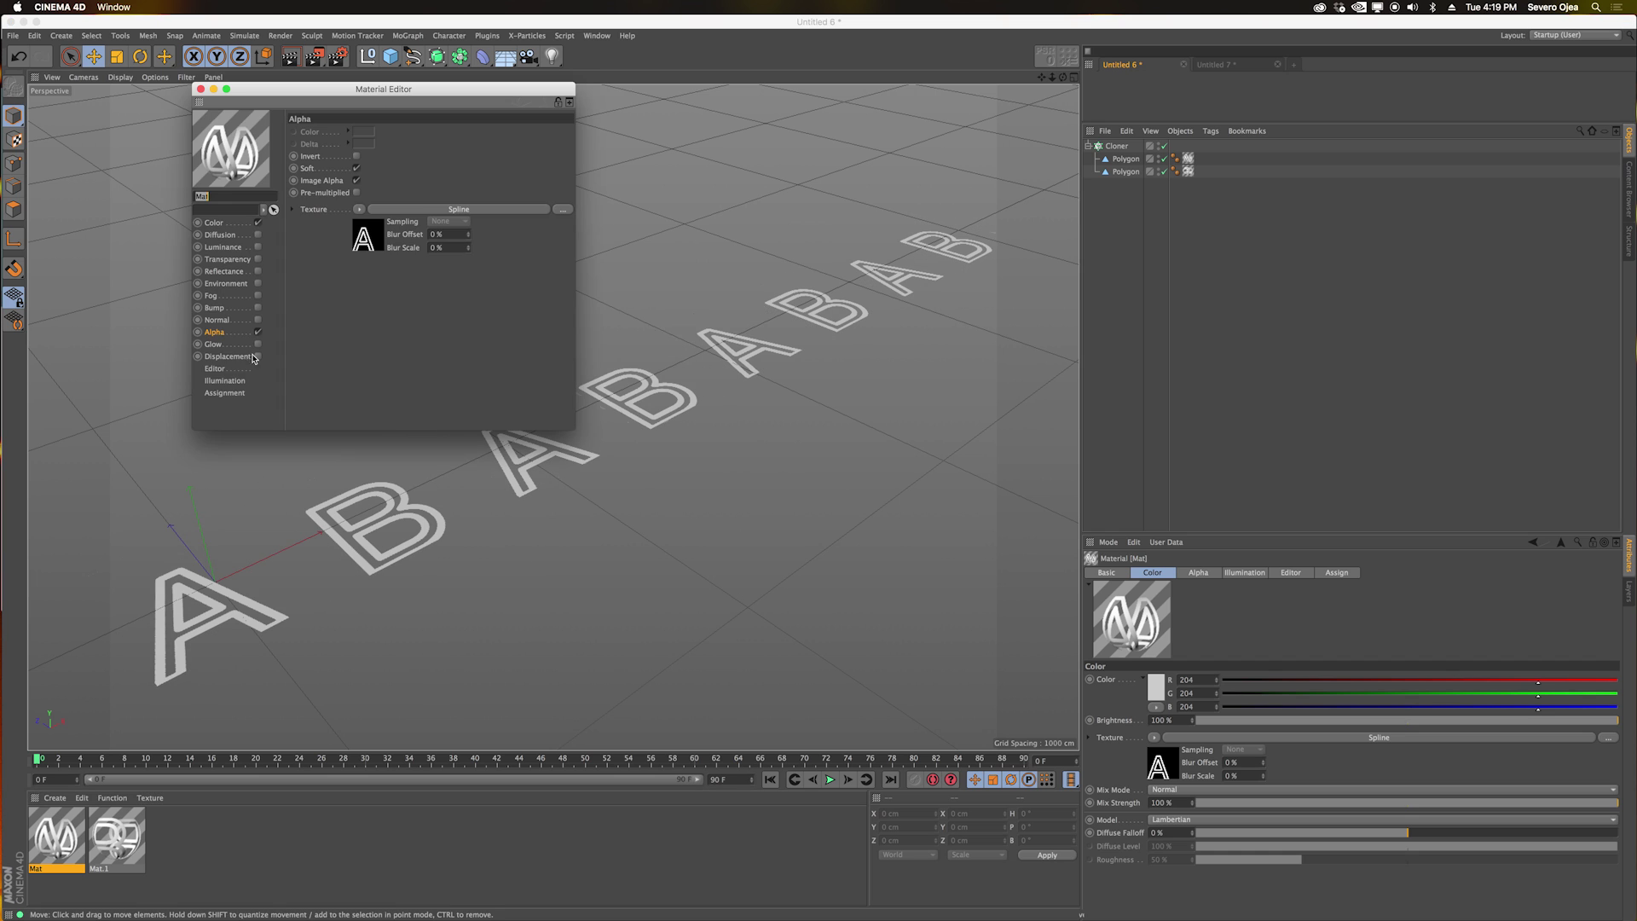
left_click(224, 226)
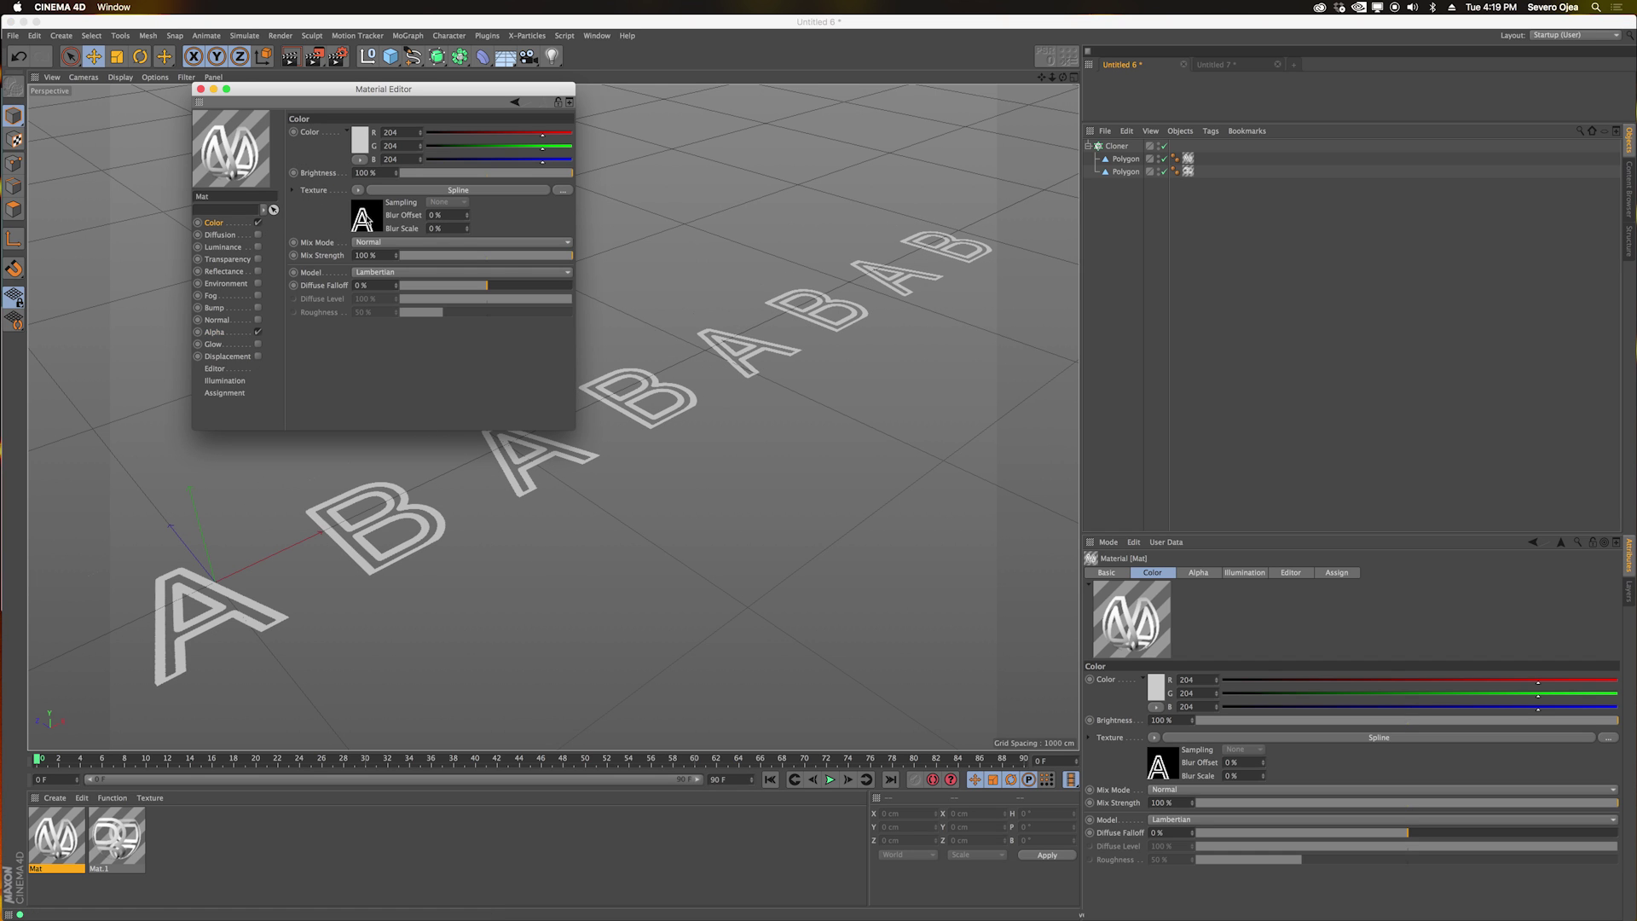
left_click(214, 333)
left_click_drag(263, 94, 787, 422)
left_click(726, 415)
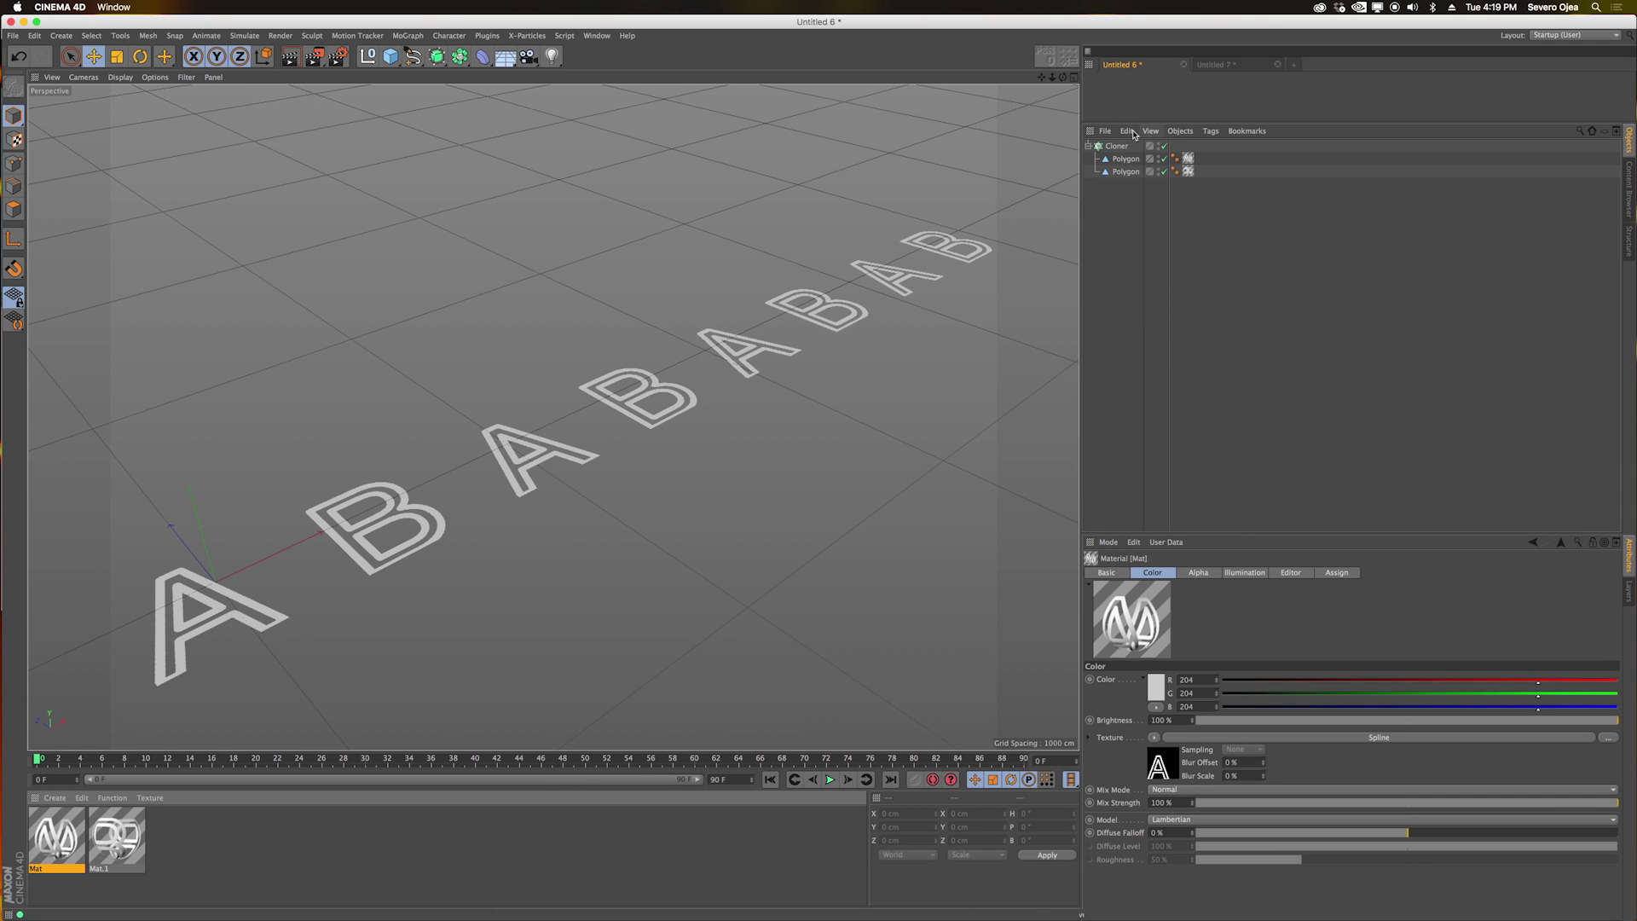
Select the Cloner, and wrap the Spline texture in the Mat material's Alpha channel with a Fusion shader.
left_click(1116, 146)
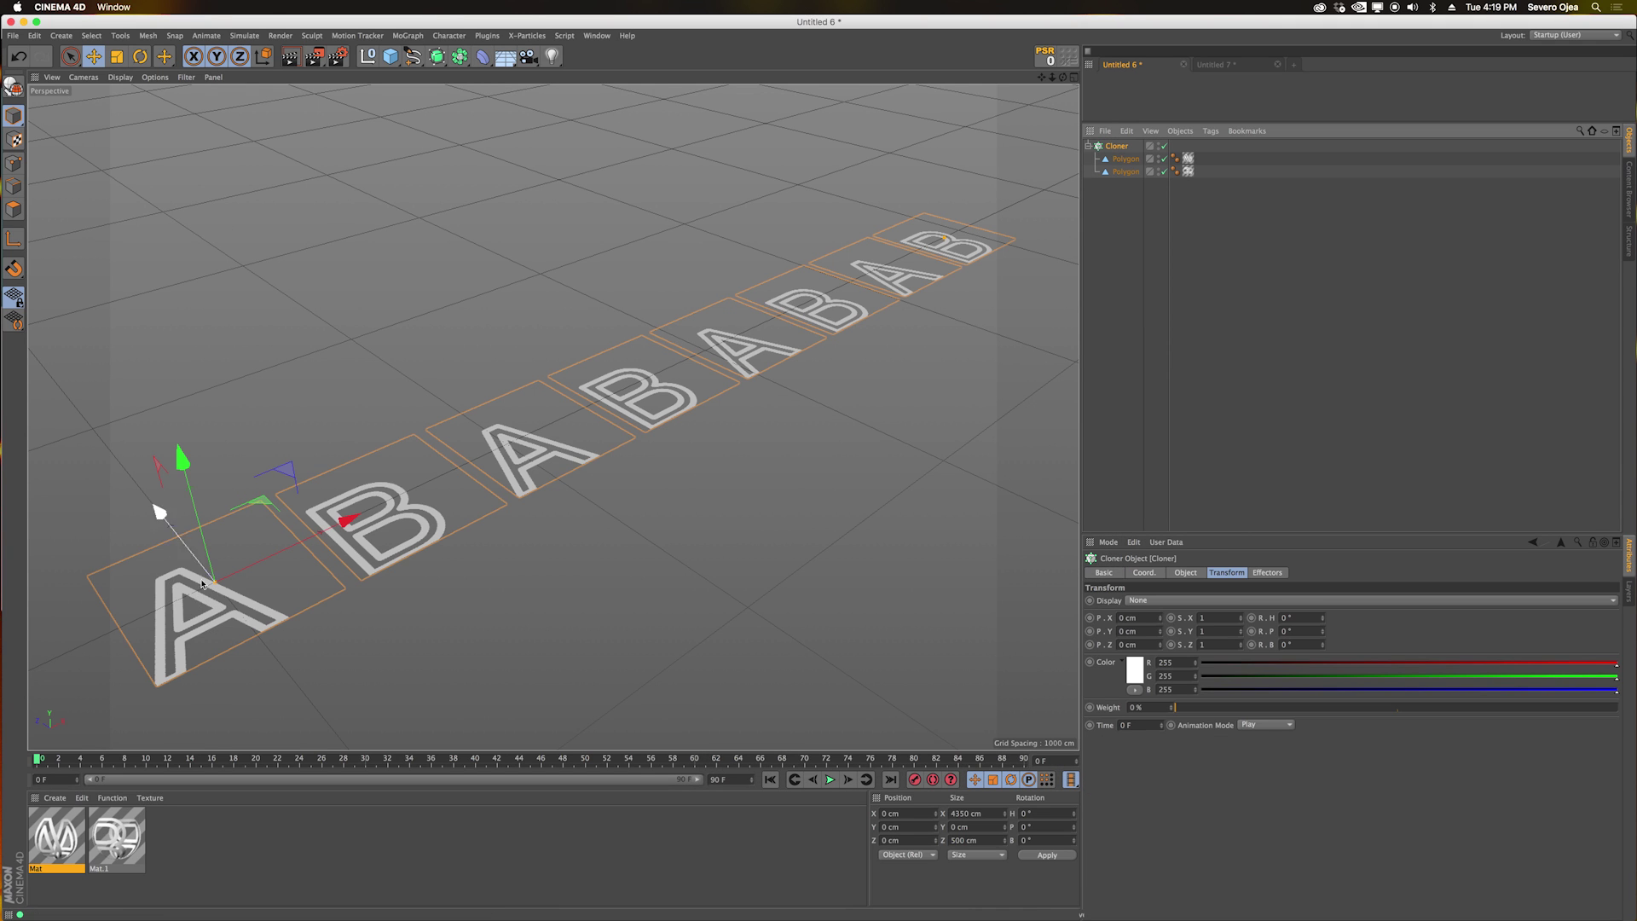
double_click(72, 848)
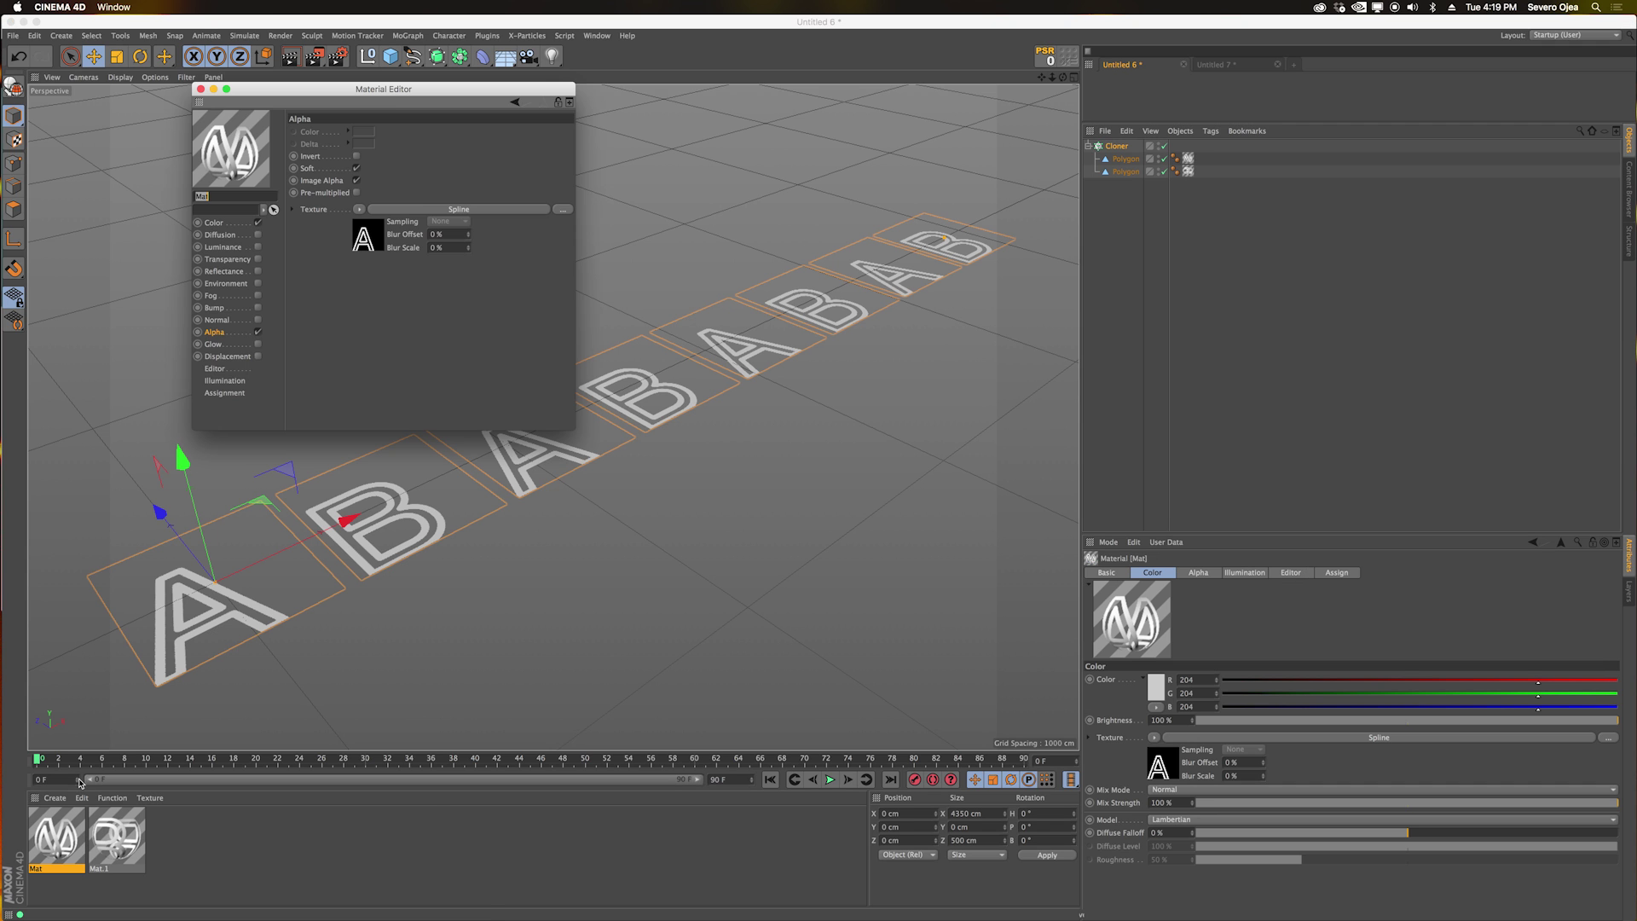
left_click_drag(398, 94, 1098, 207)
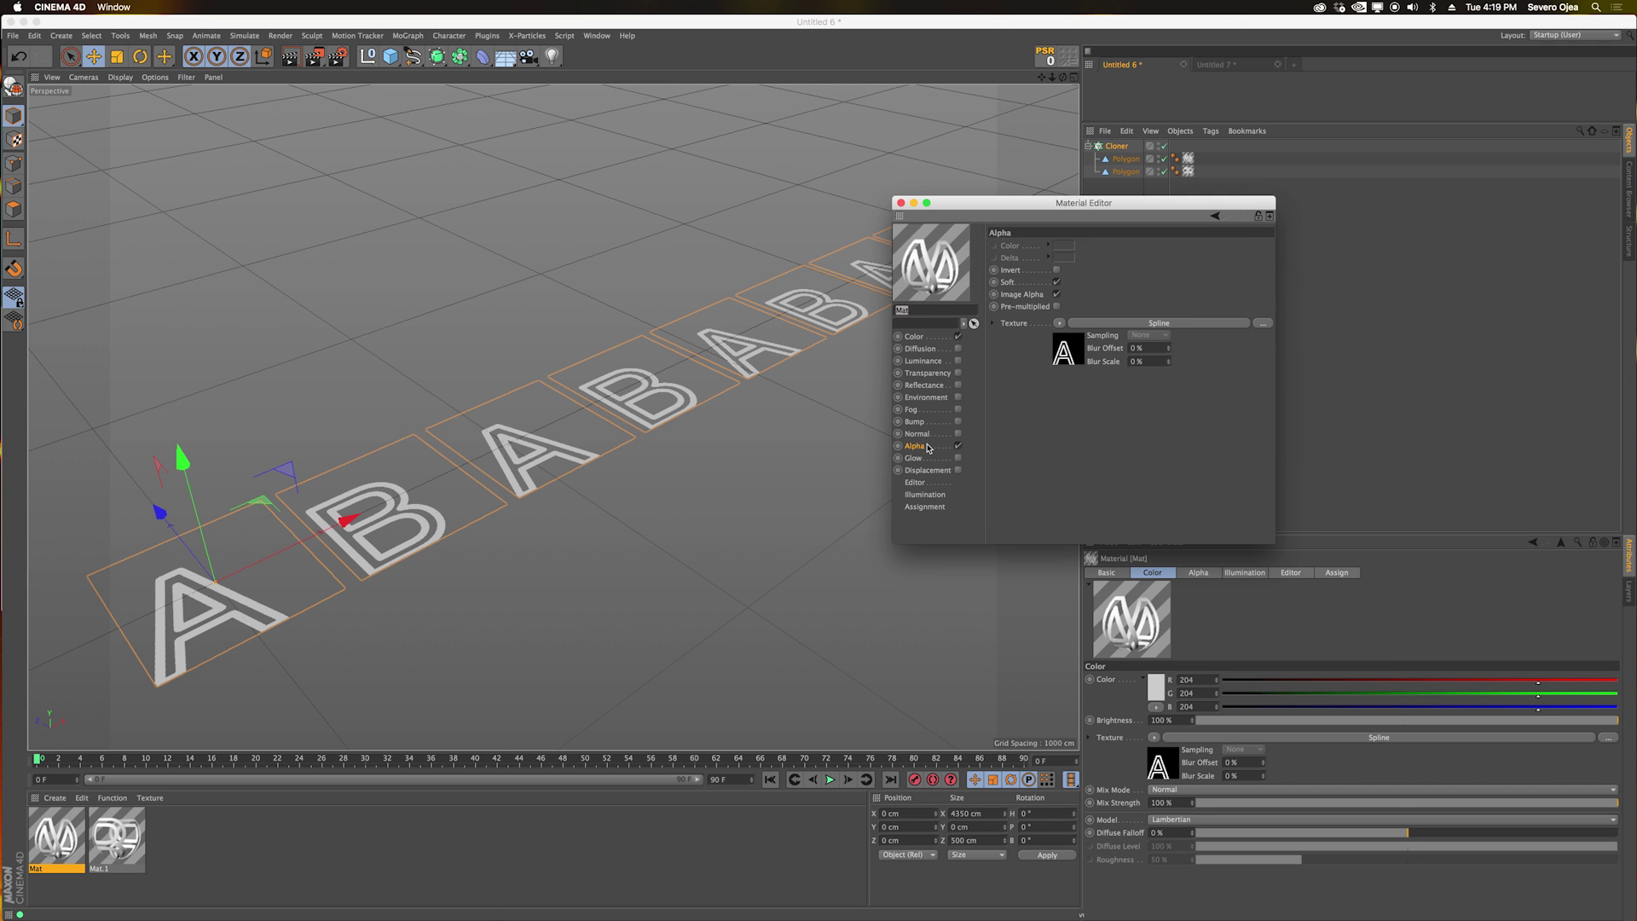
left_click(1060, 323)
mouse_move(1090, 426)
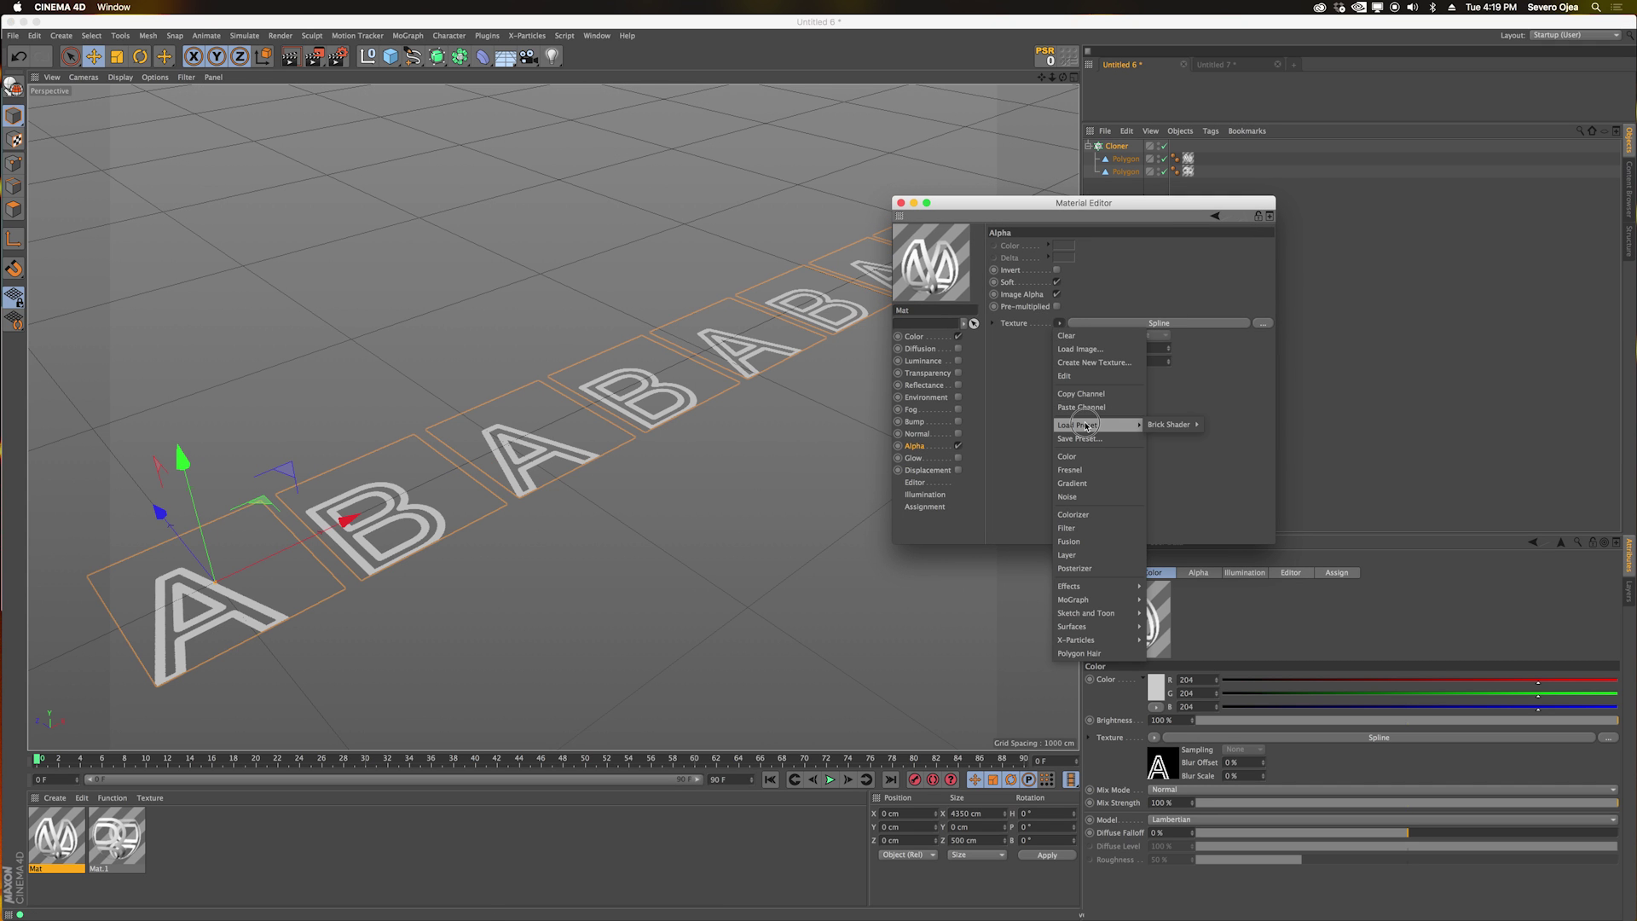
left_click(1092, 542)
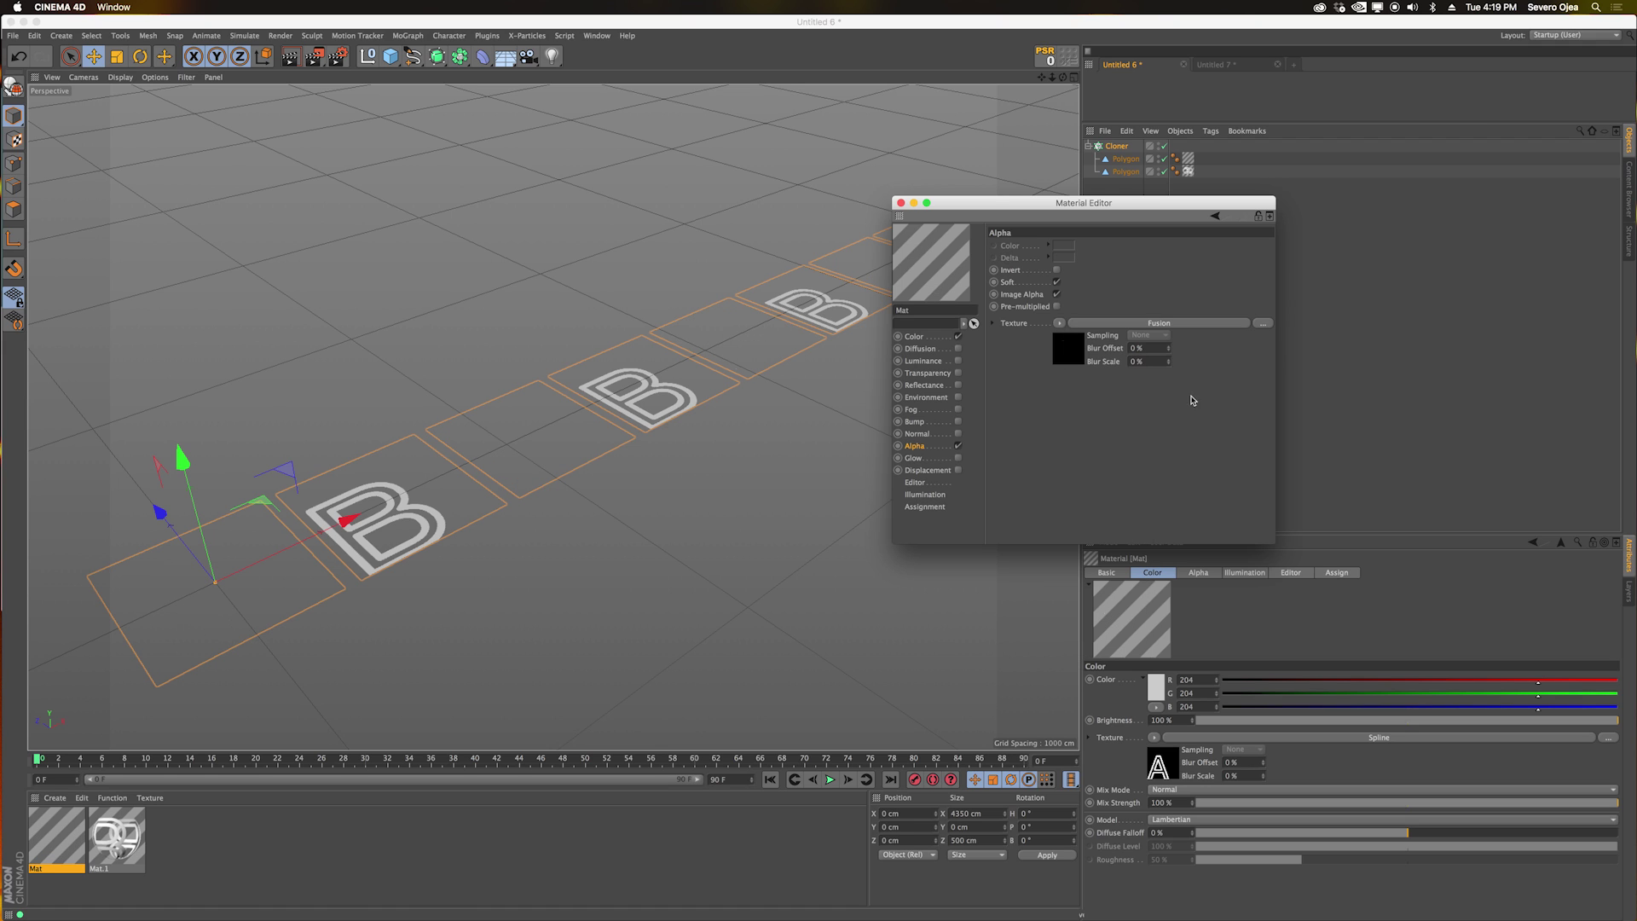
Load the MoGraph Color Shader into the Alpha Fusion's Blend Channel and set the Fusion mode to Multiply.
left_click(1054, 376)
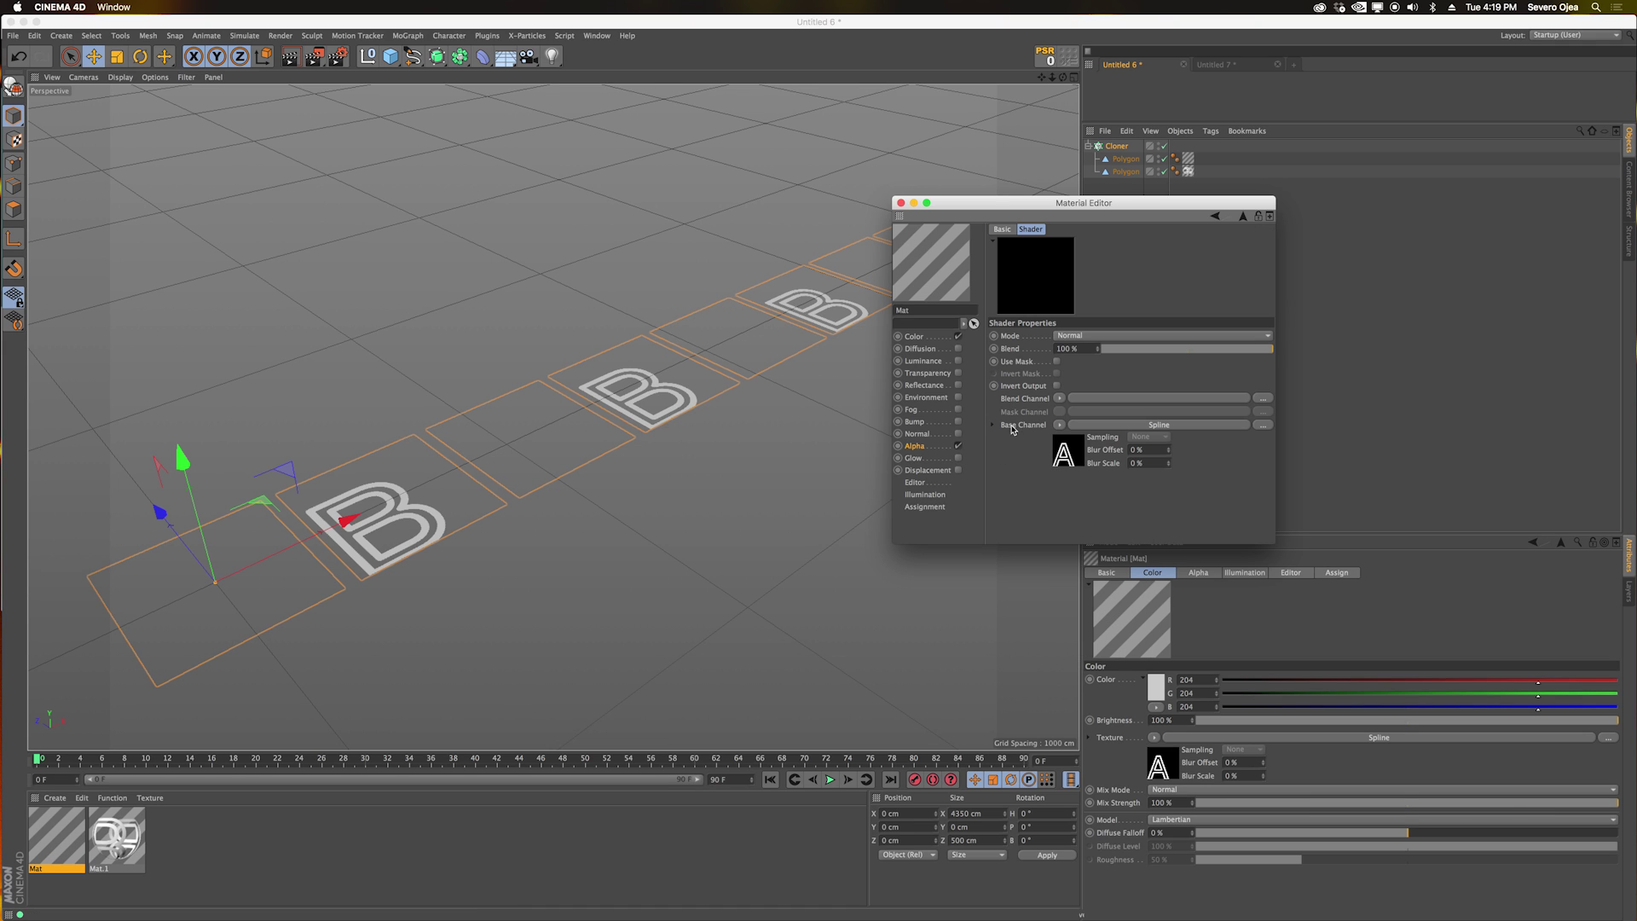
left_click(1059, 398)
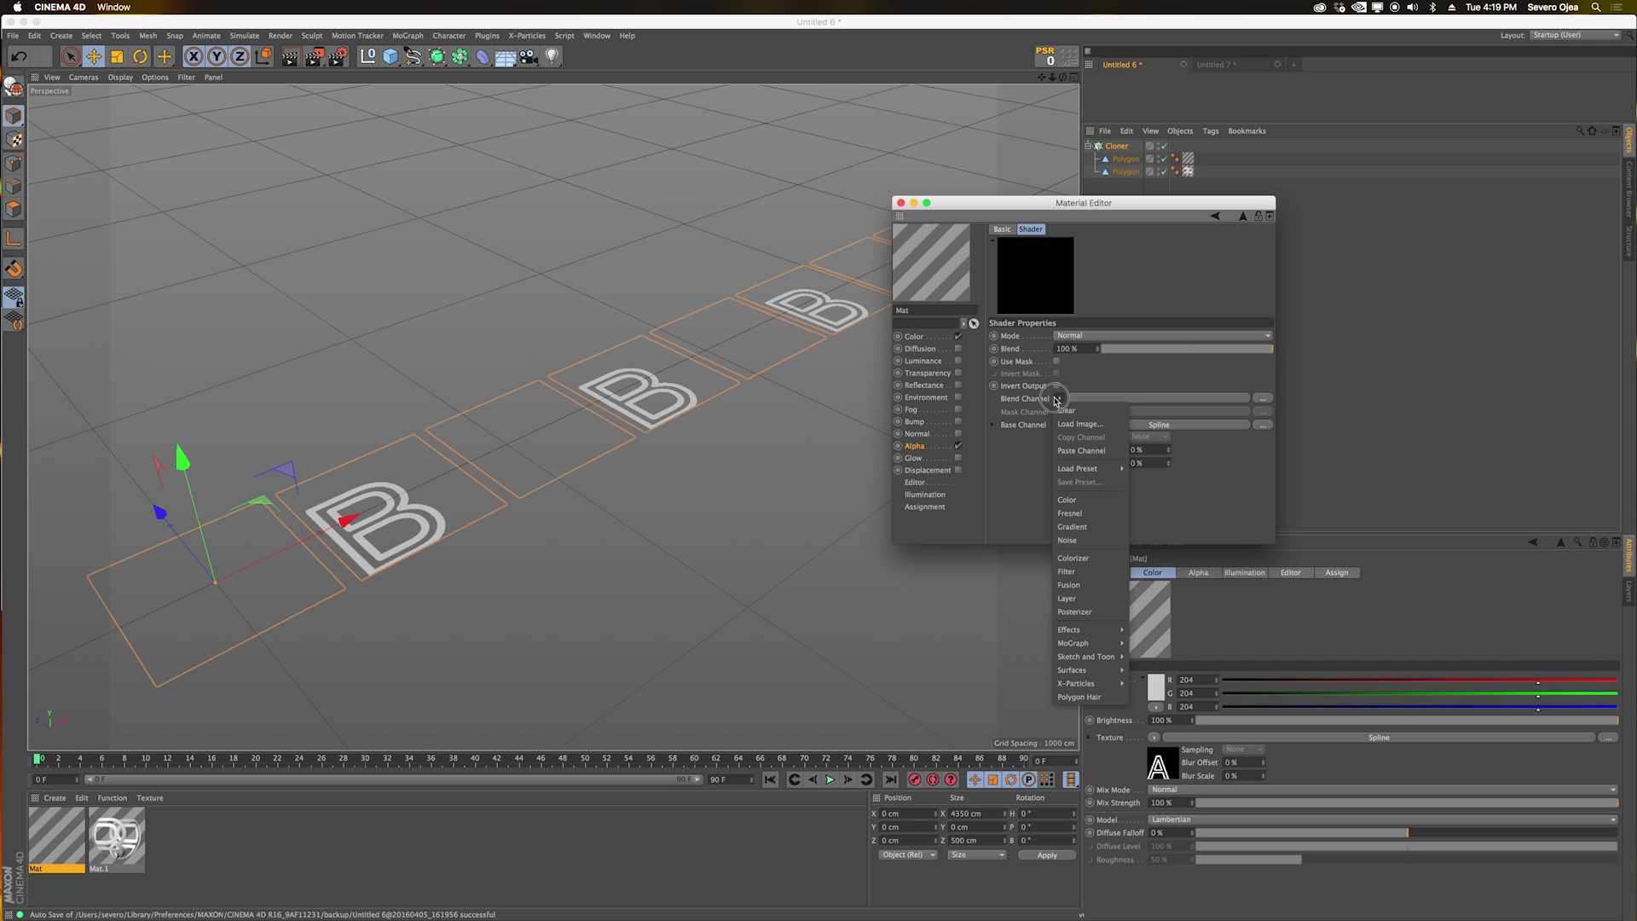
left_click(1070, 499)
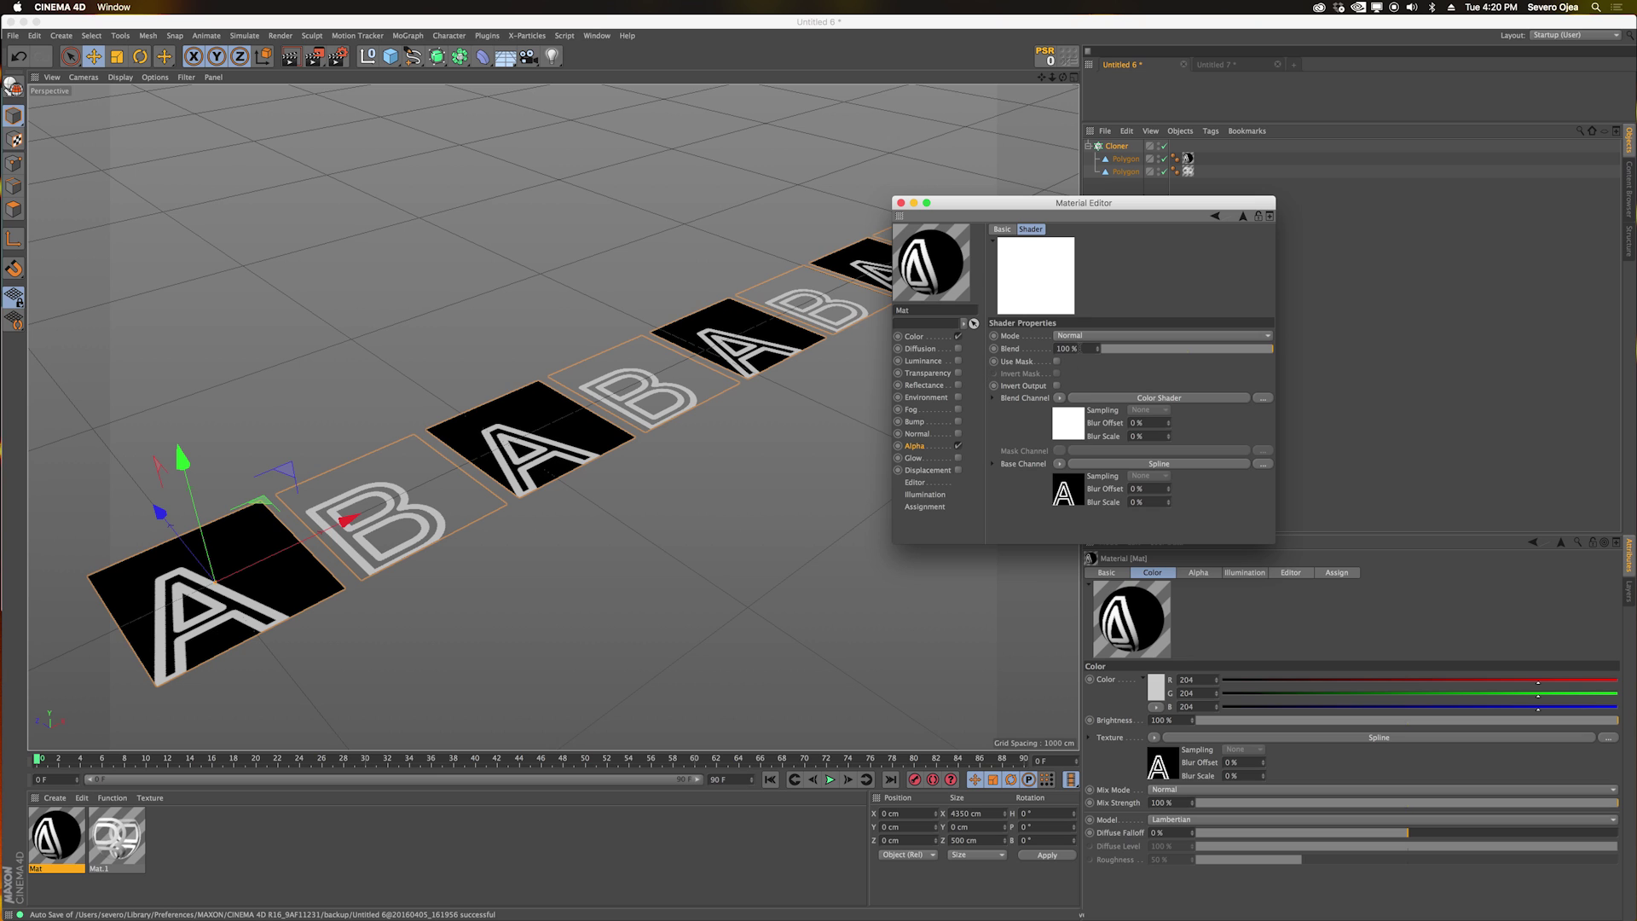
left_click(1090, 335)
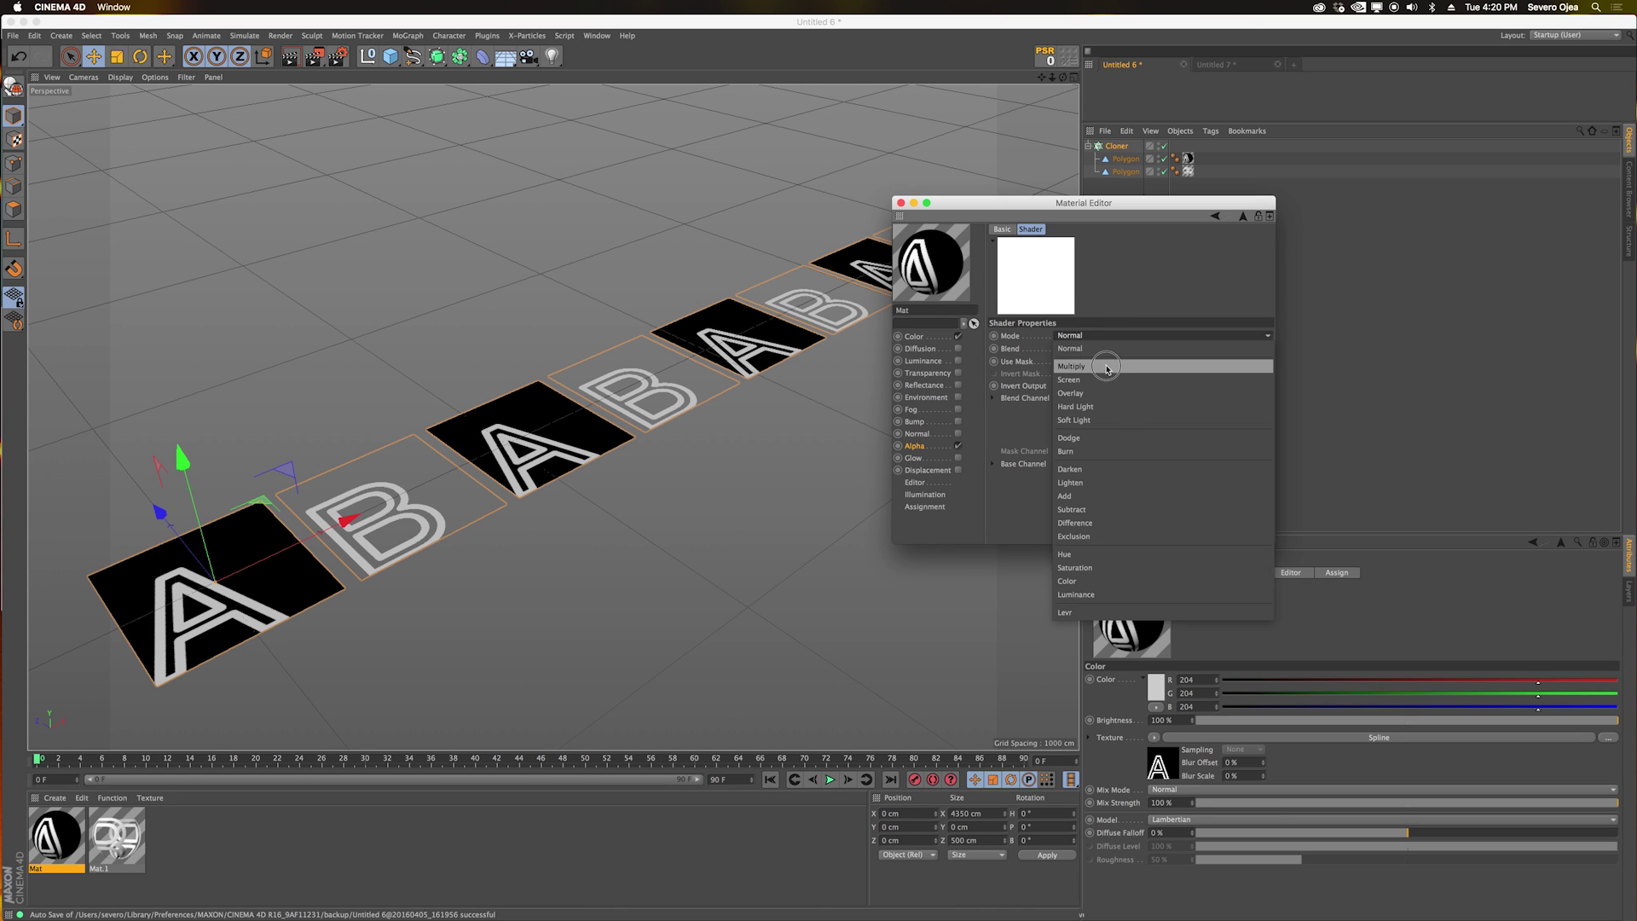
left_click(1105, 396)
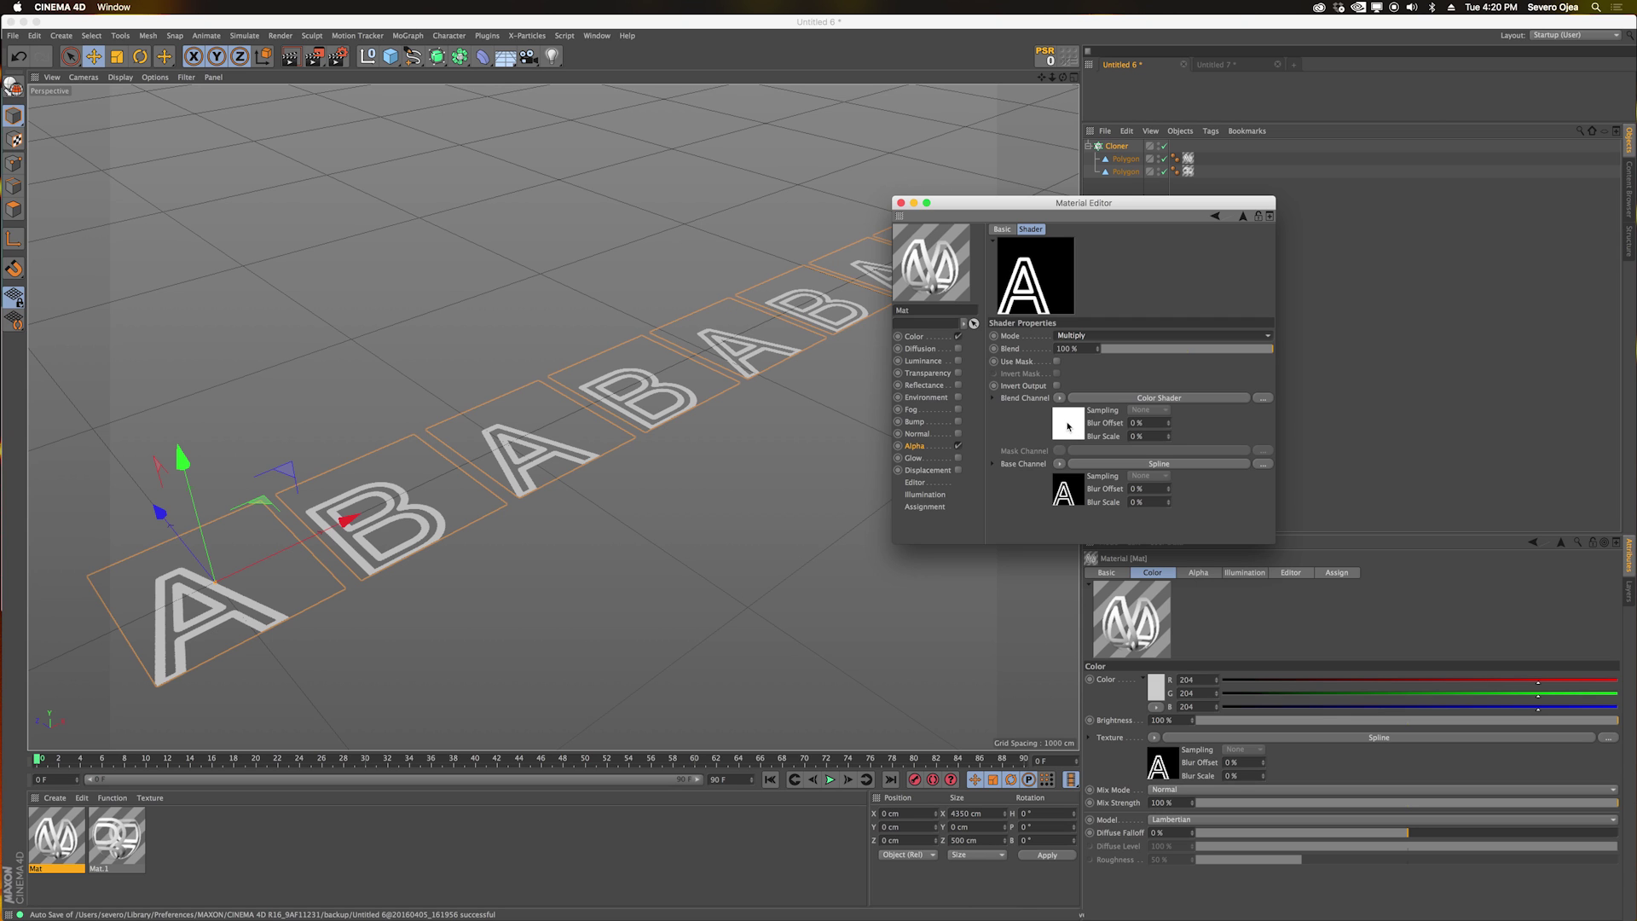
Close the Material Editor and add a MoGraph Plain effector to the Cloner.
key("super+w")
left_click(1097, 204)
left_click(403, 35)
left_click(408, 36)
mouse_move(426, 48)
left_click(499, 72)
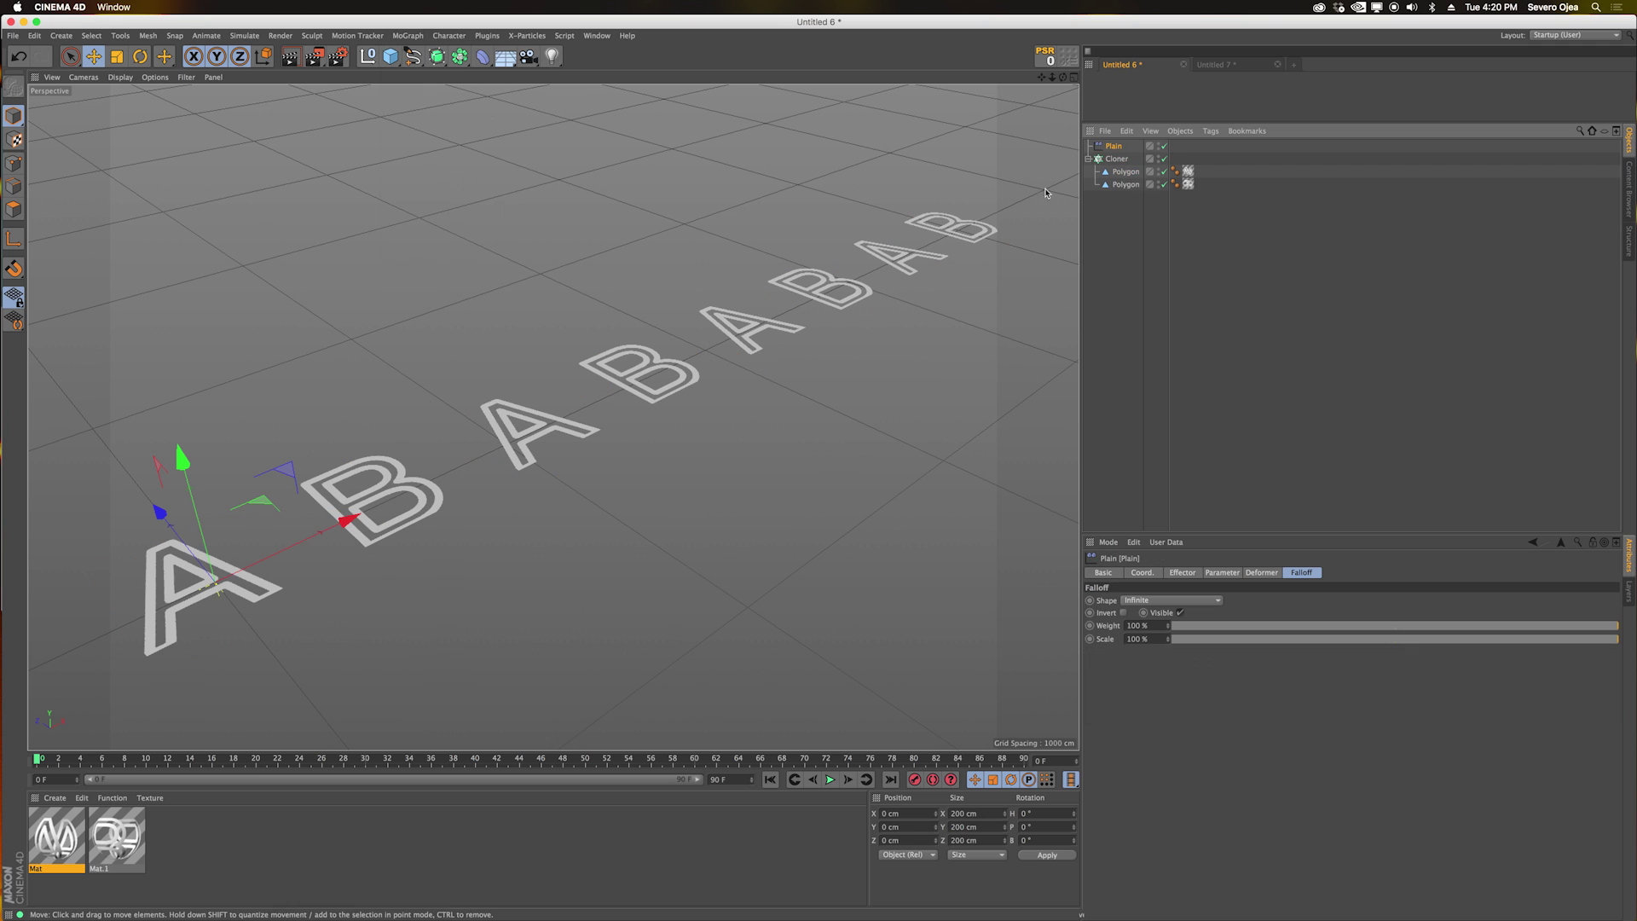
Disable the Plain effector's Position transform and set its Color Mode to On.
left_click(1260, 572)
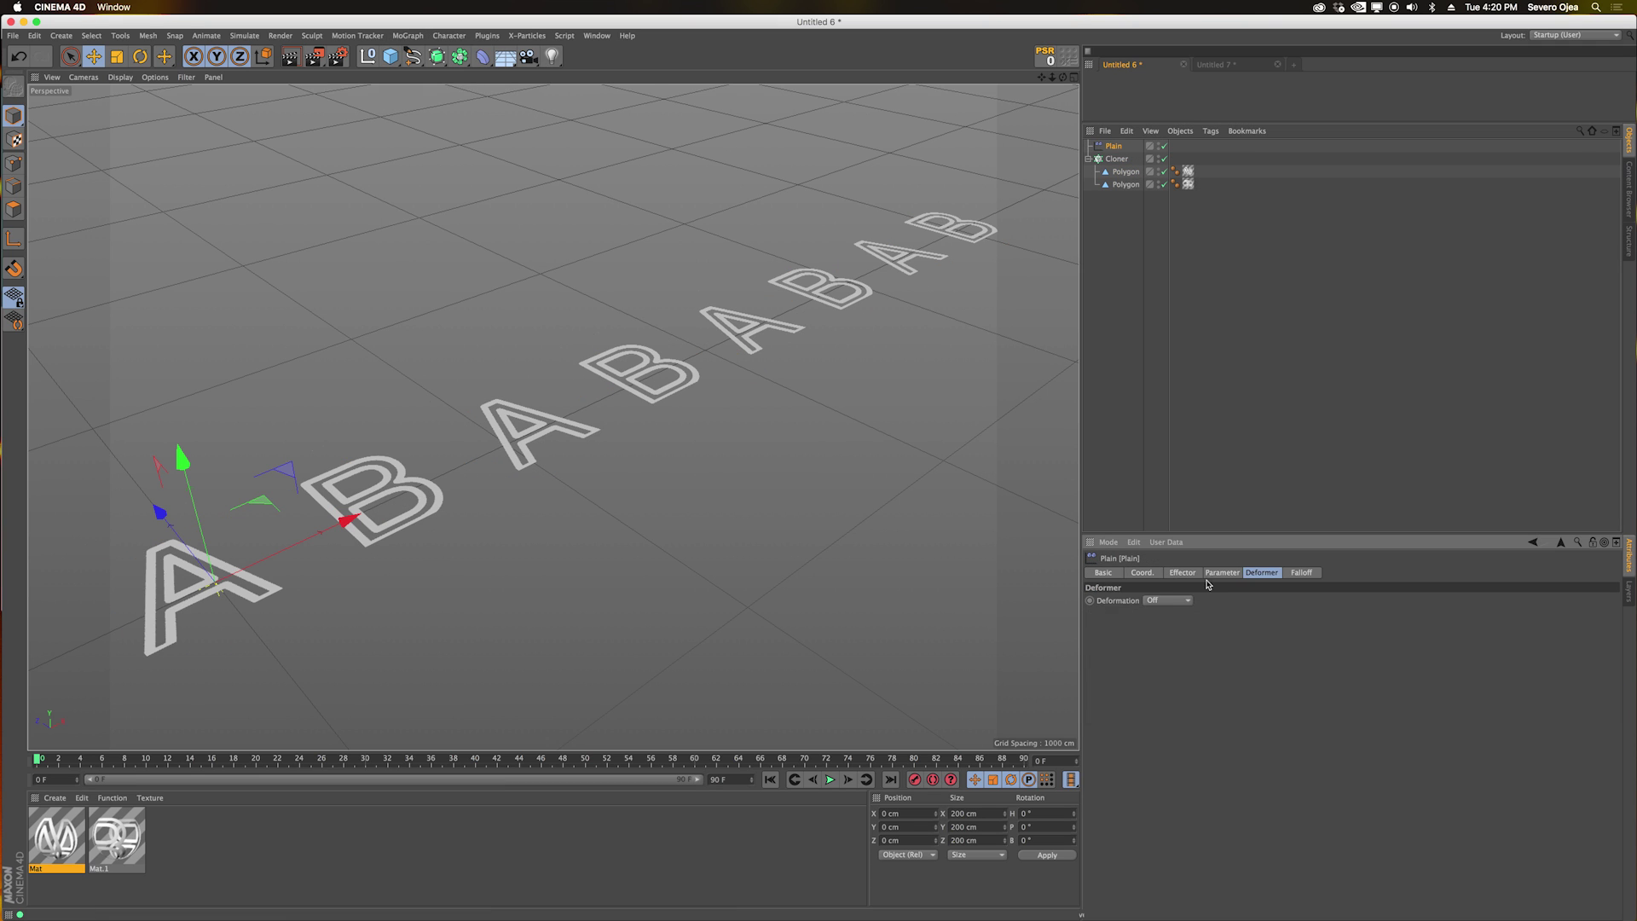
left_click(1182, 572)
left_click(1221, 574)
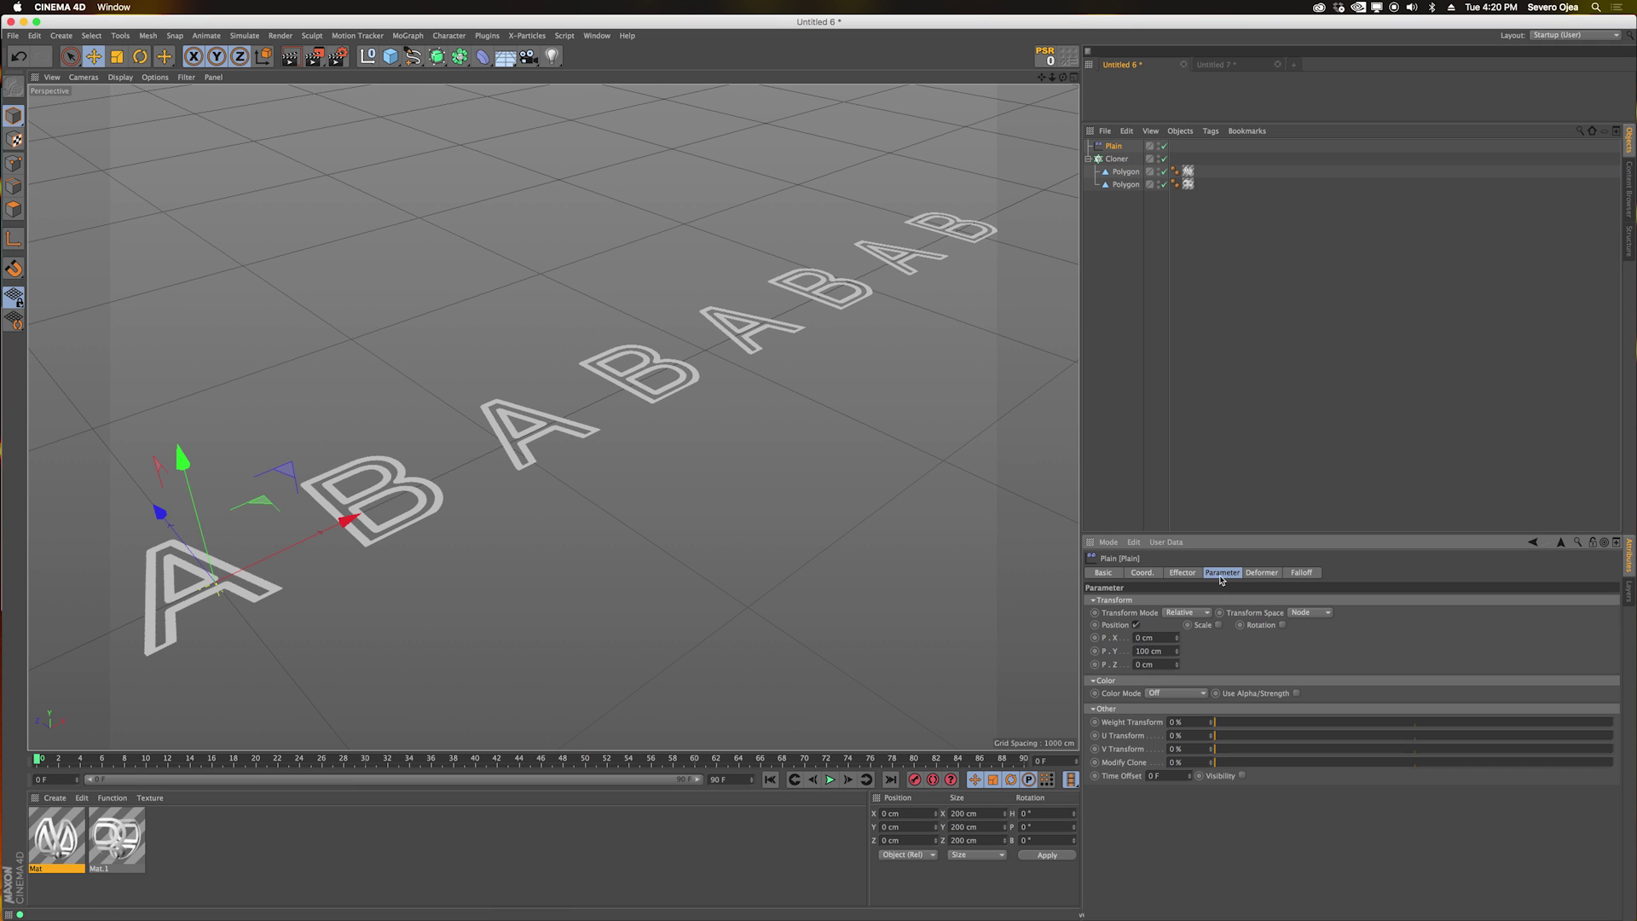
left_click(1138, 626)
left_click(1160, 653)
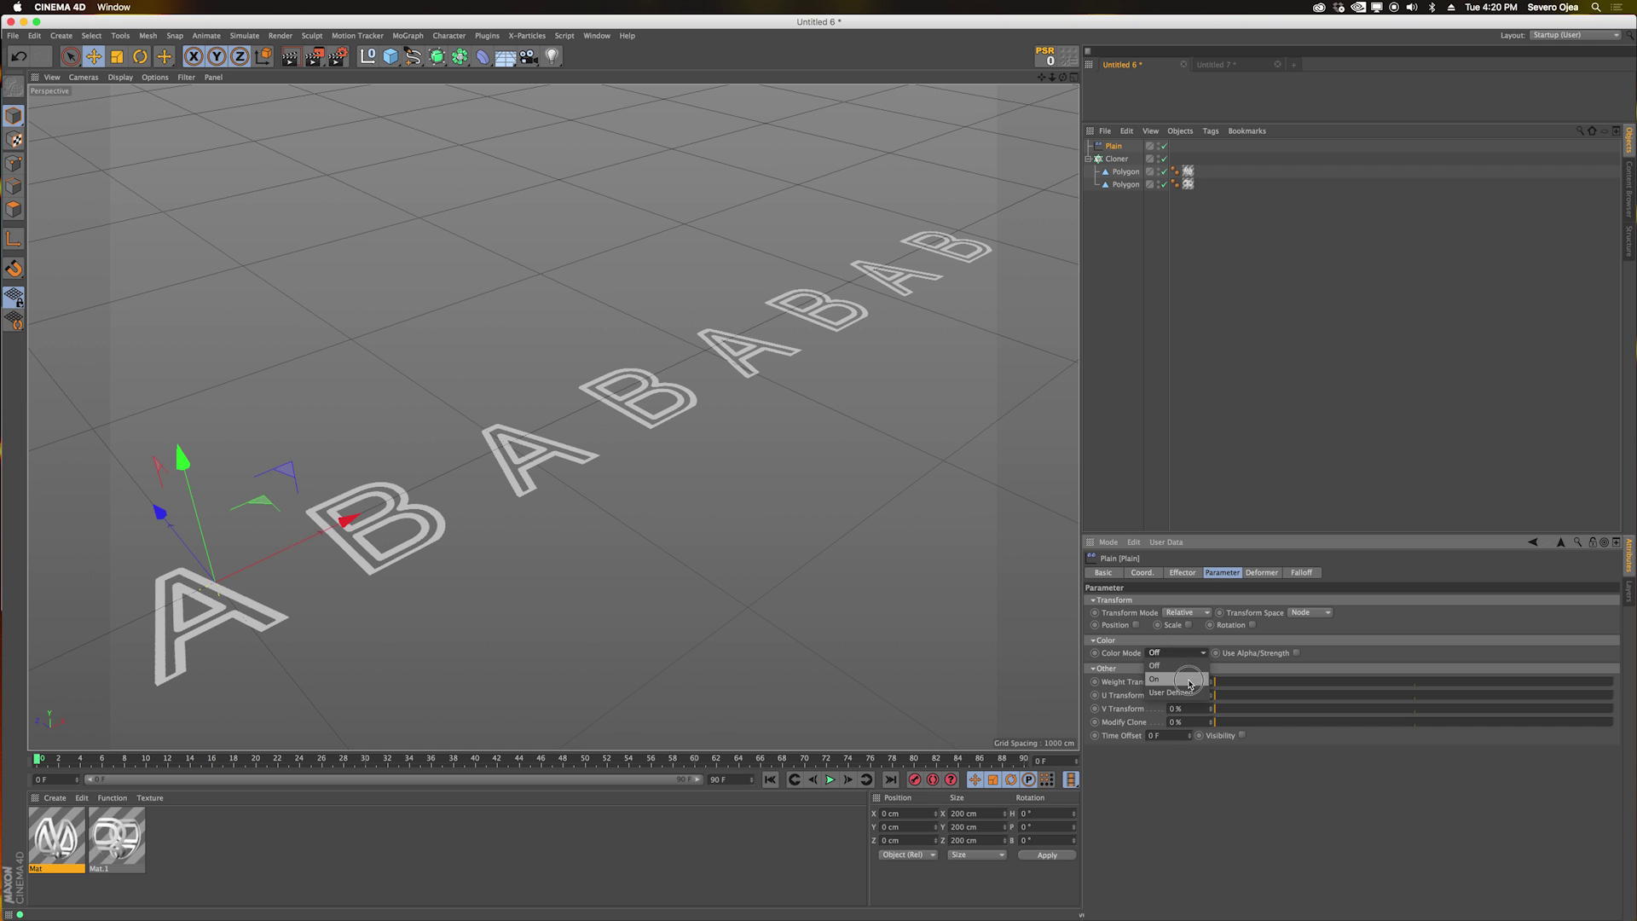
left_click(1161, 658)
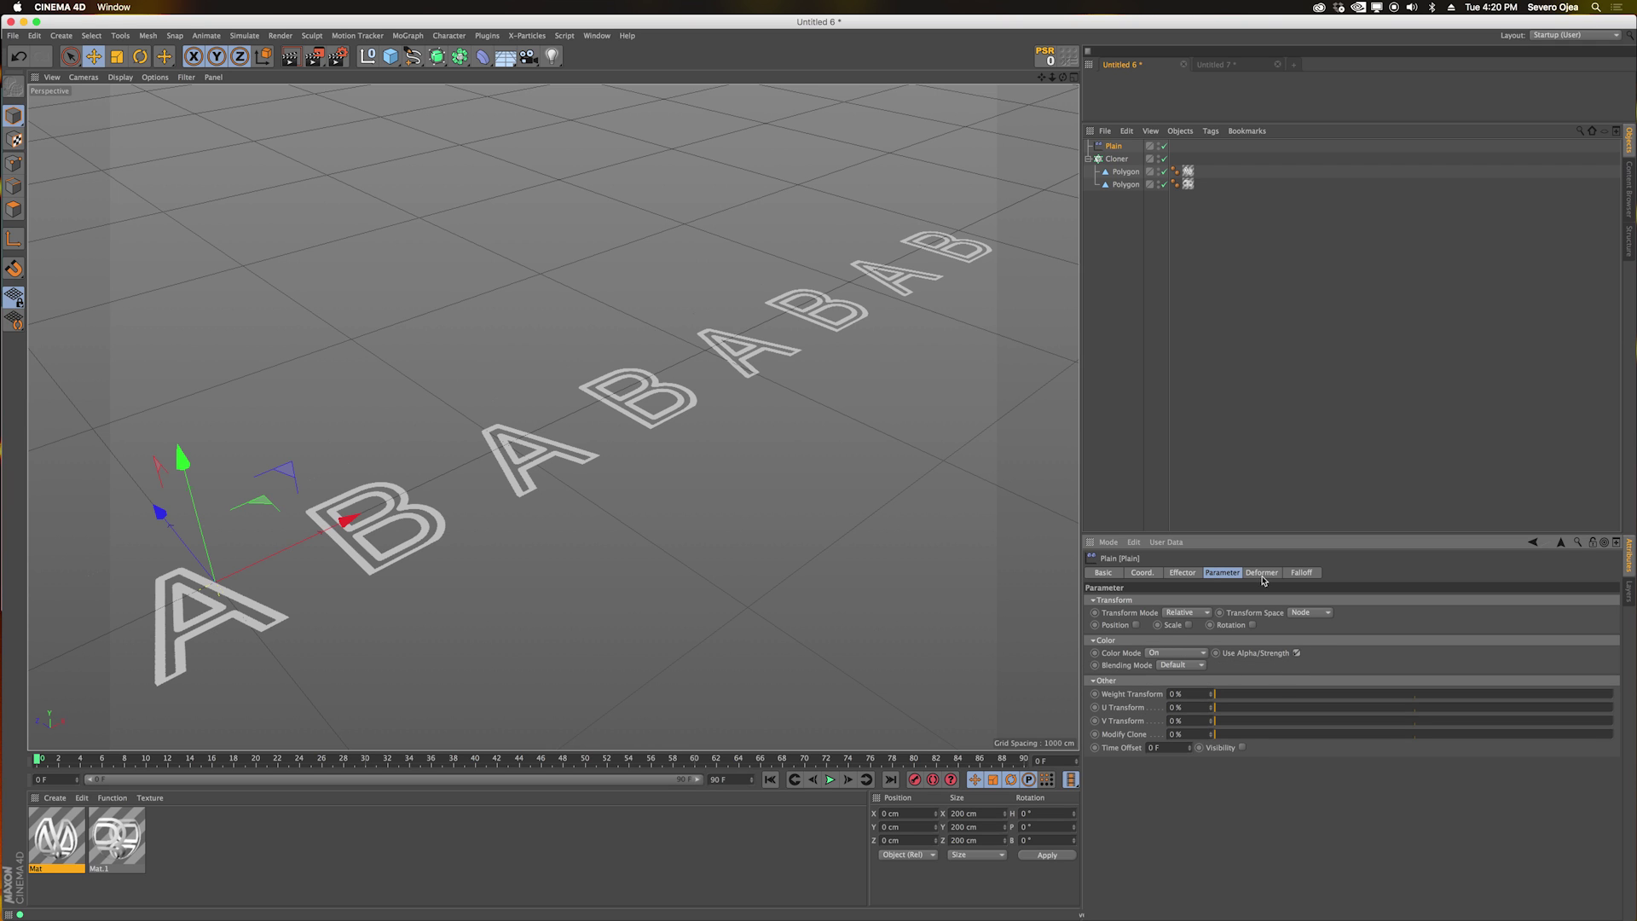
Give the Plain effector a Linear falloff oriented along +X, and scale its falloff size up to about 411 cm.
left_click(1305, 574)
left_click(1210, 602)
left_click(1143, 678)
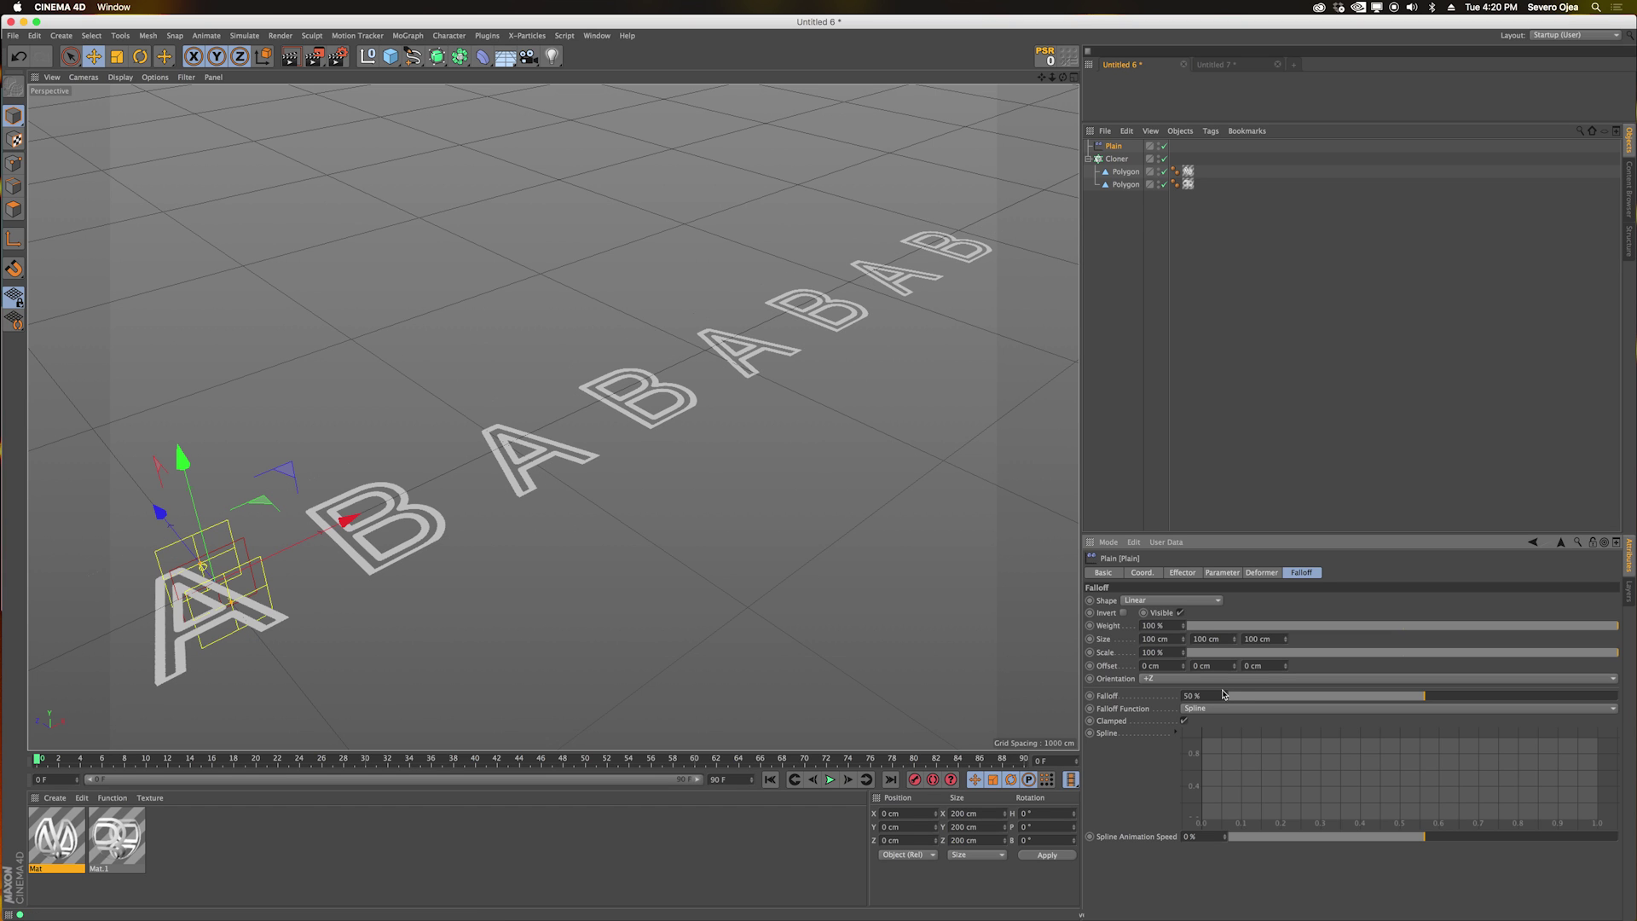
left_click(1204, 678)
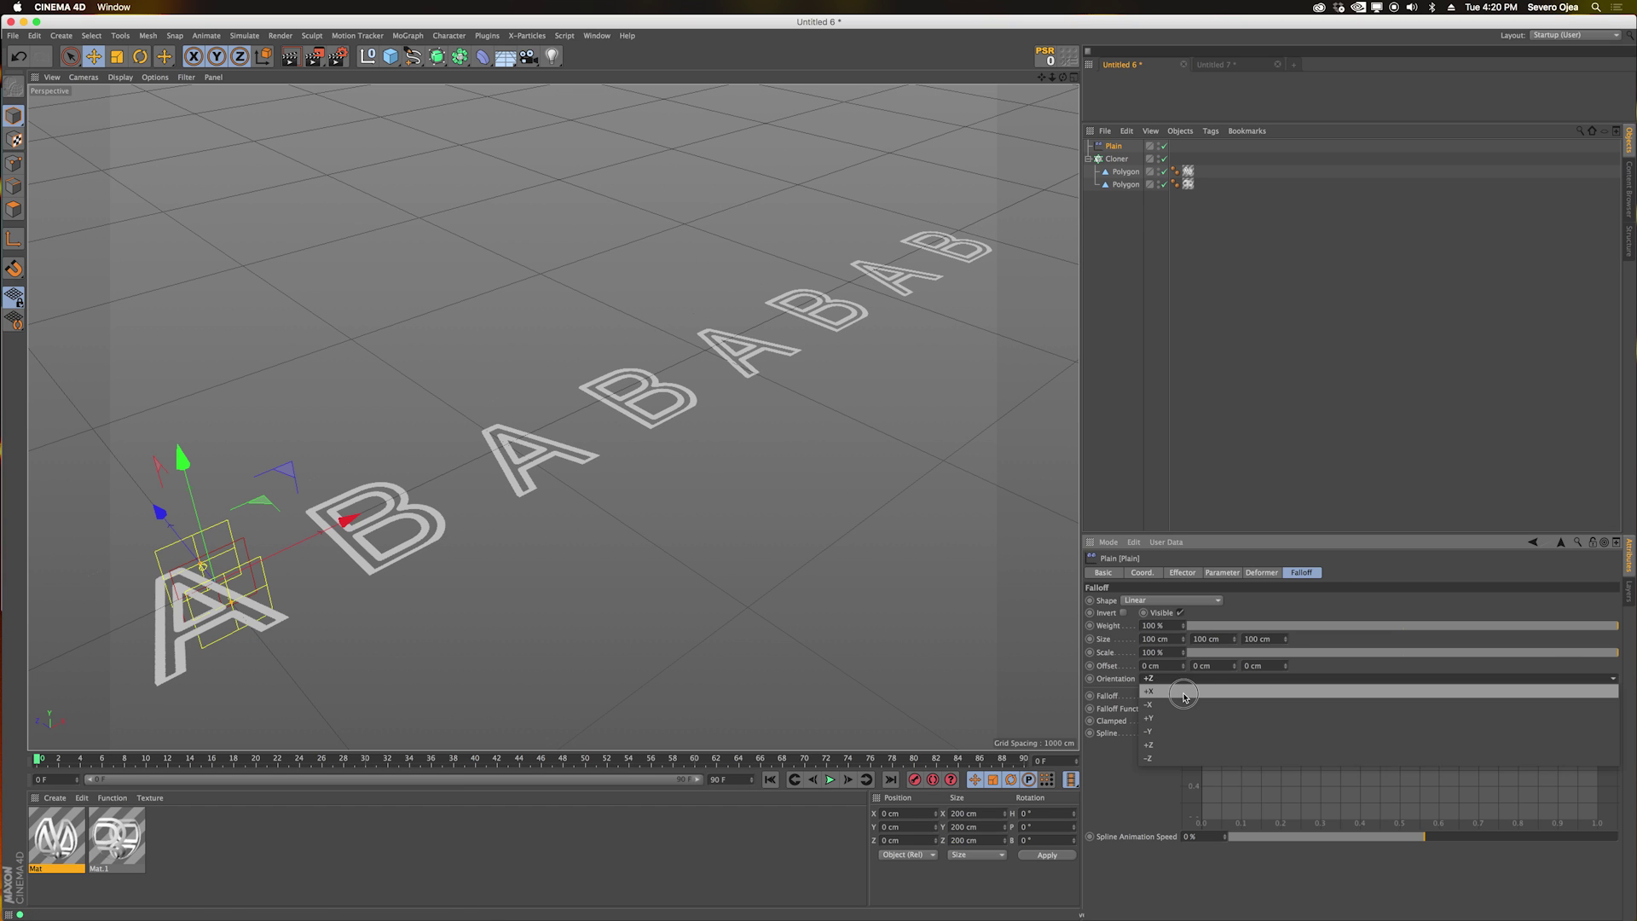
left_click(1181, 674)
key("t")
left_click_drag(412, 651, 477, 602)
Set the Cloner's transform color to black, and move the Plain effector along X to about 1292 cm.
left_click(1117, 159)
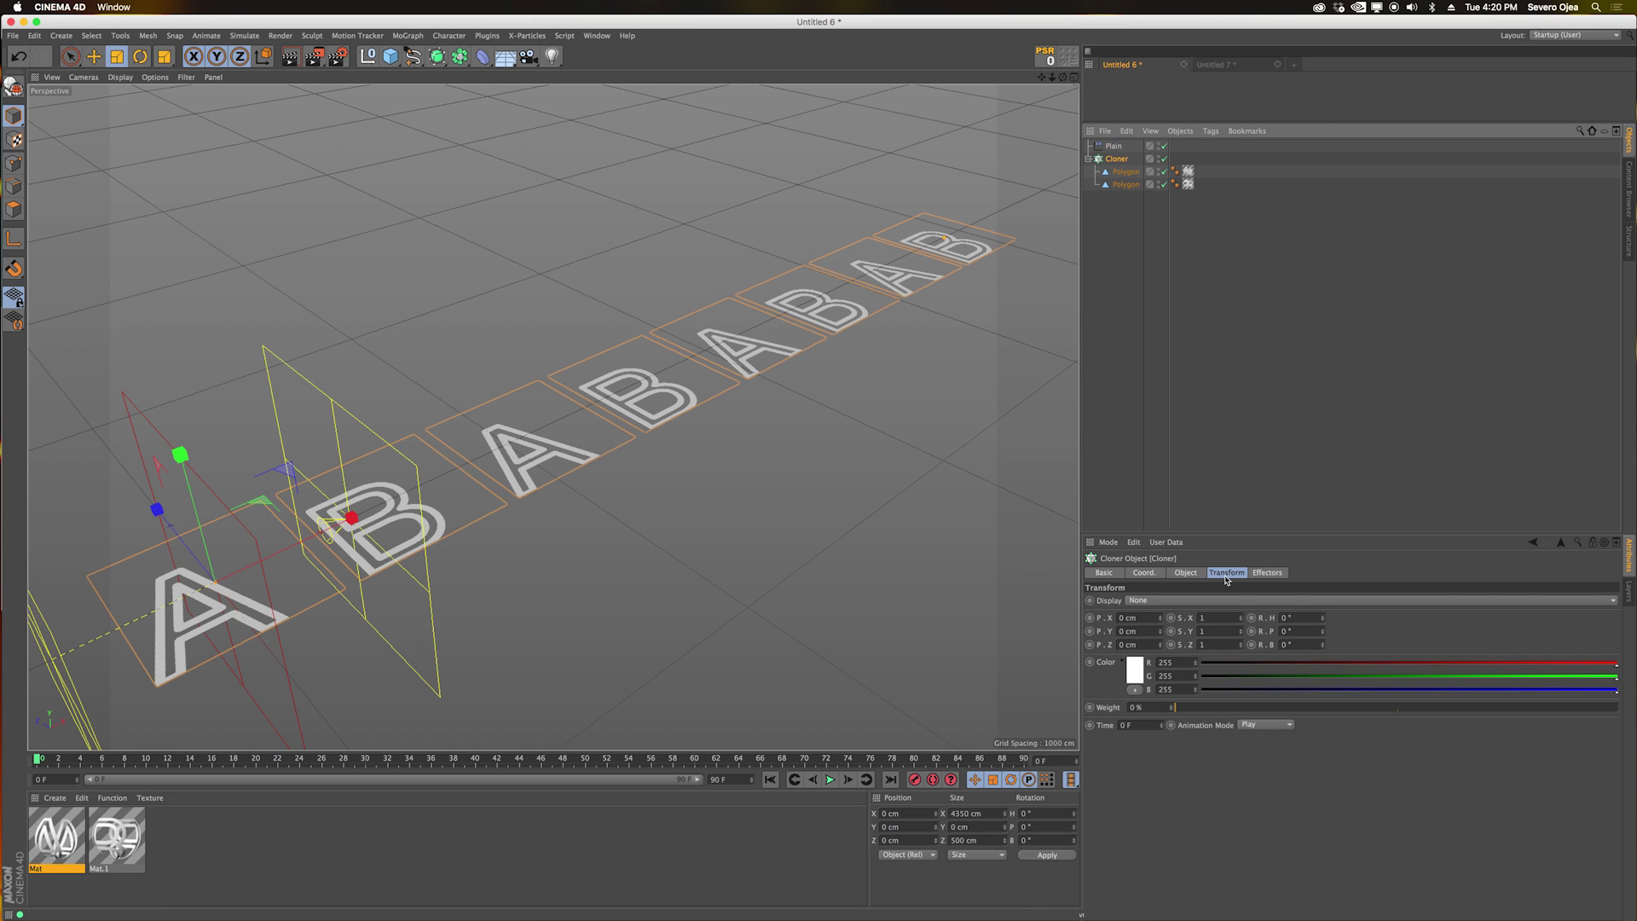
left_click(1203, 669)
left_click_drag(1218, 666, 1045, 690)
left_click_drag(351, 515, 669, 361)
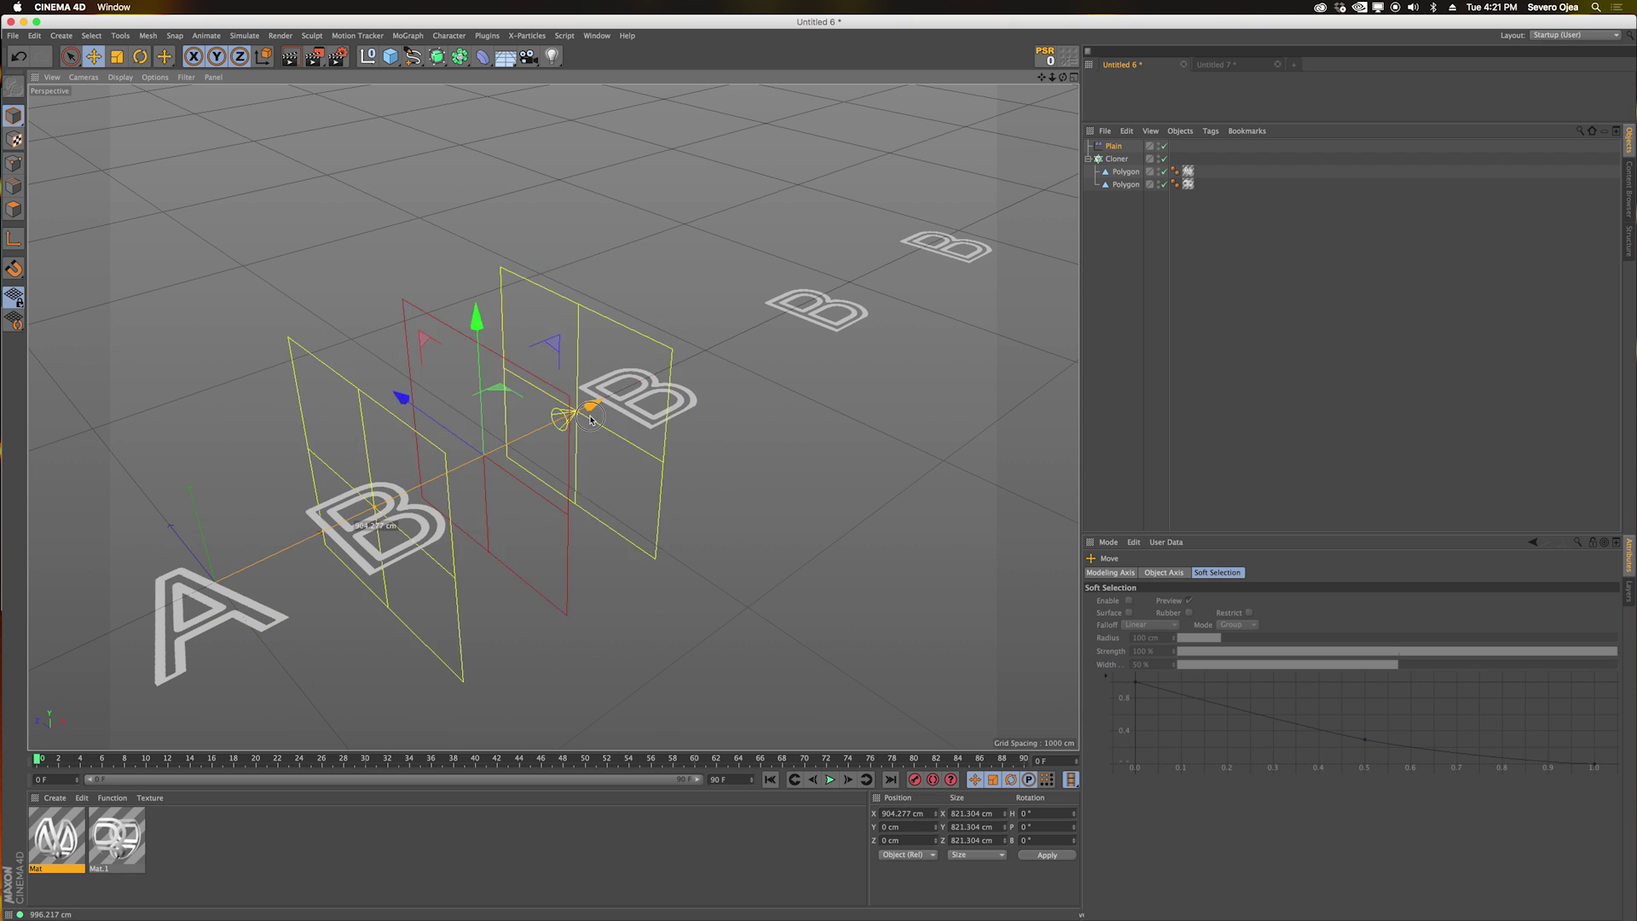
Wrap the Spline texture in the Mat.1 material's Alpha channel with a Fusion shader and show the Fusion settings.
left_click(116, 838)
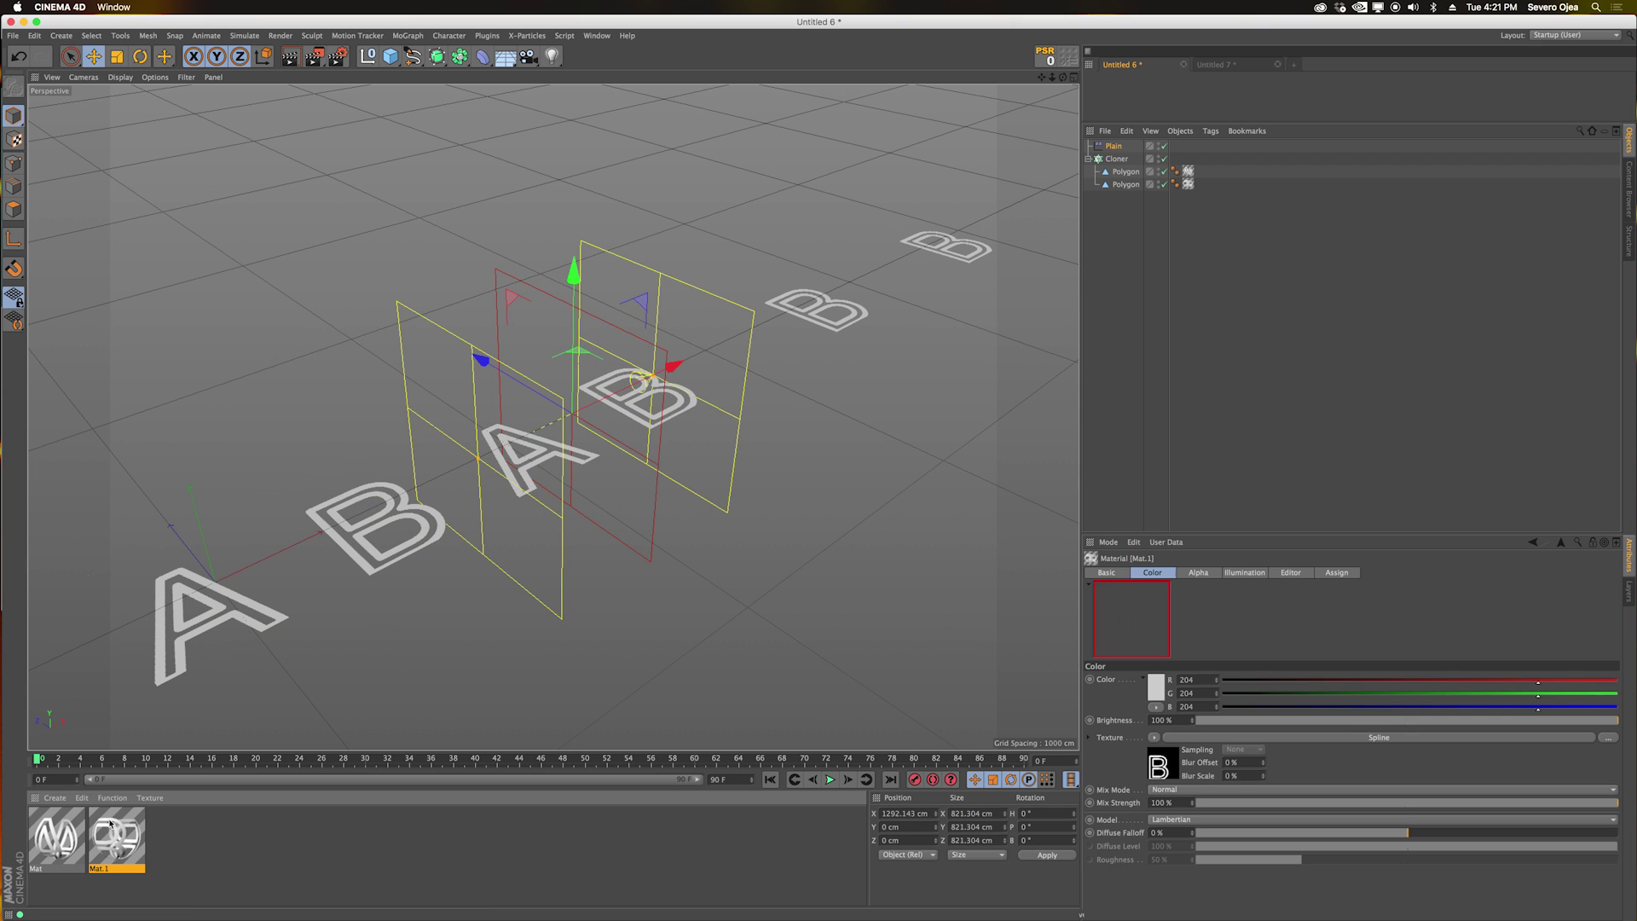
left_click(1194, 575)
left_click(1156, 756)
mouse_move(1186, 673)
left_click(1254, 851)
left_click(1170, 755)
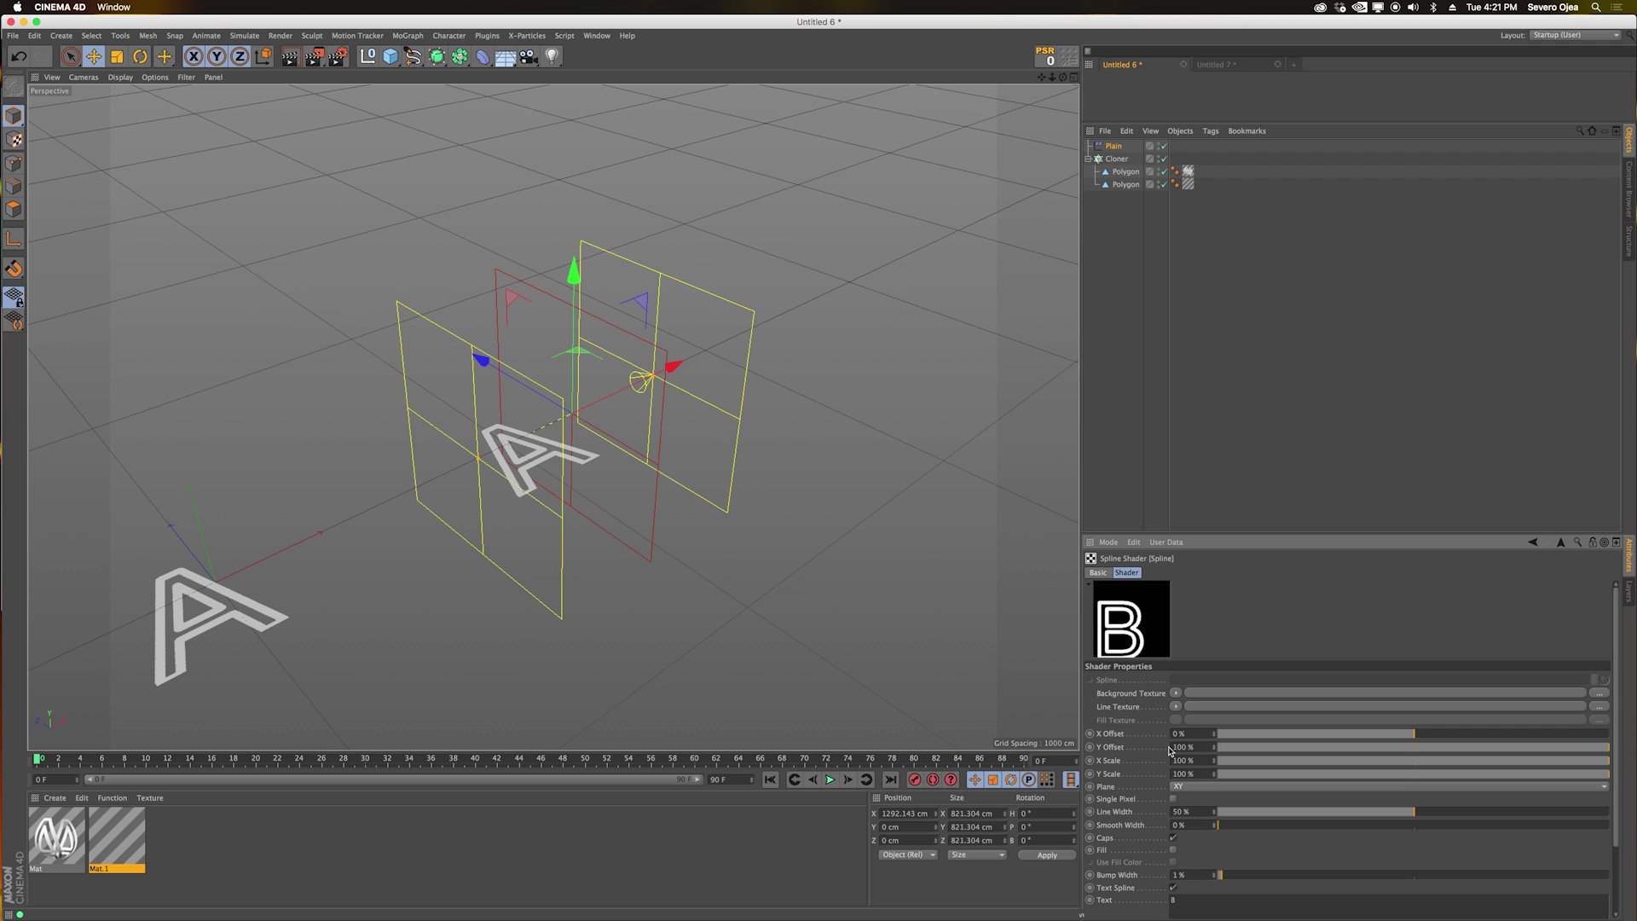
left_click(1532, 542)
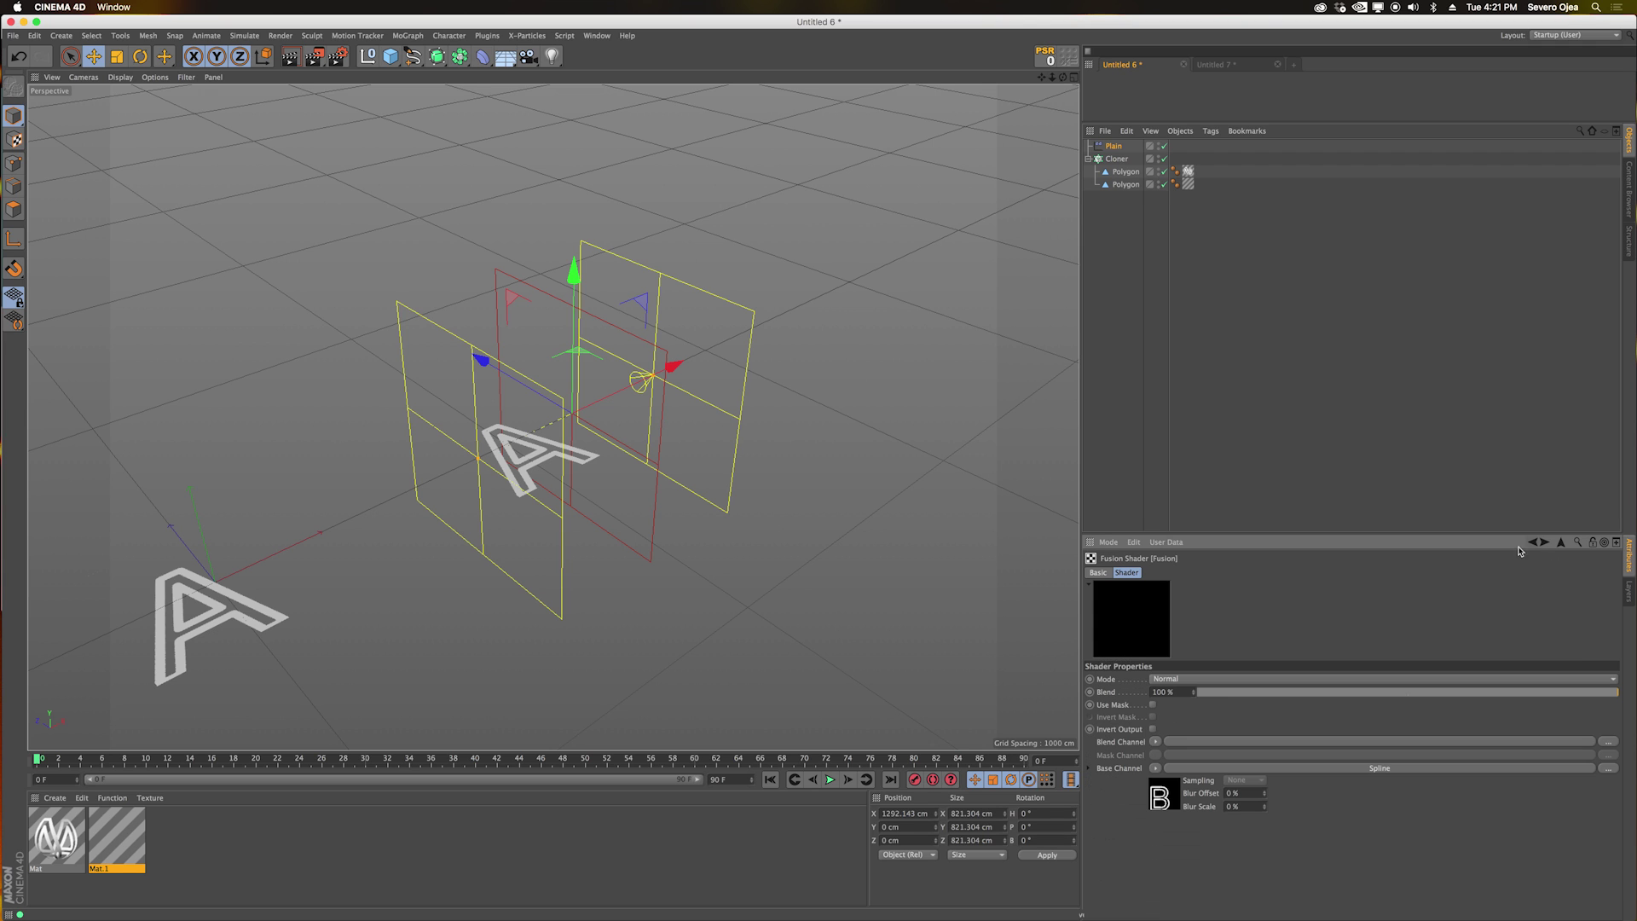
Load the MoGraph Color Shader into the Mat.1 Alpha Fusion's Blend Channel and set the Fusion mode to Multiply.
left_click(1155, 741)
mouse_move(1185, 675)
left_click(1249, 701)
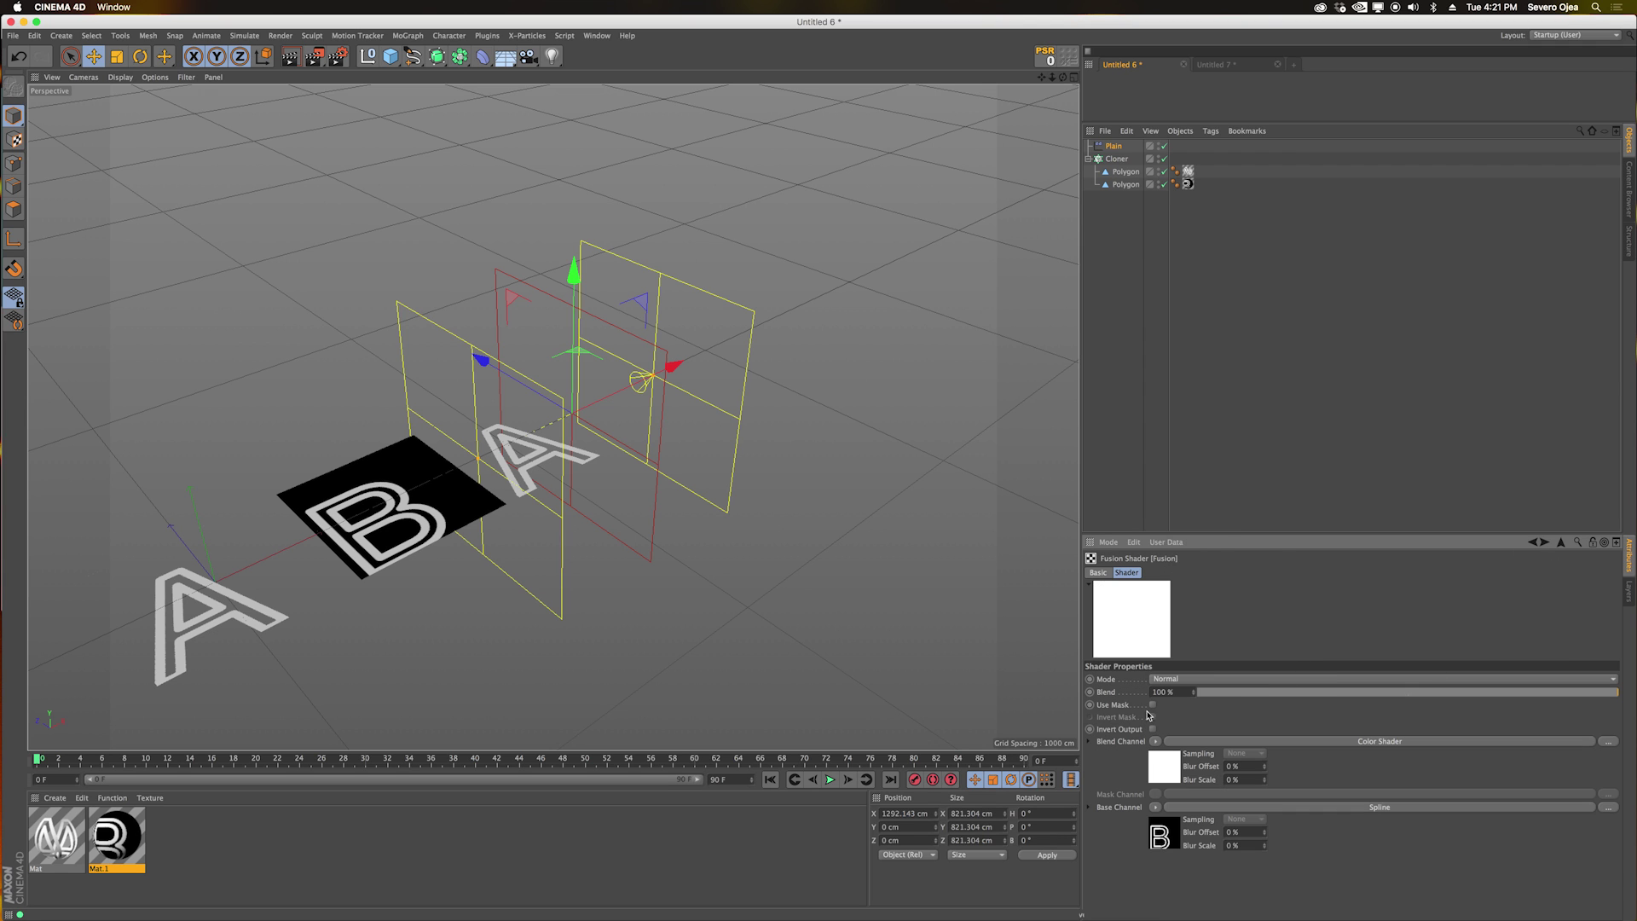
left_click(1181, 680)
left_click(1175, 421)
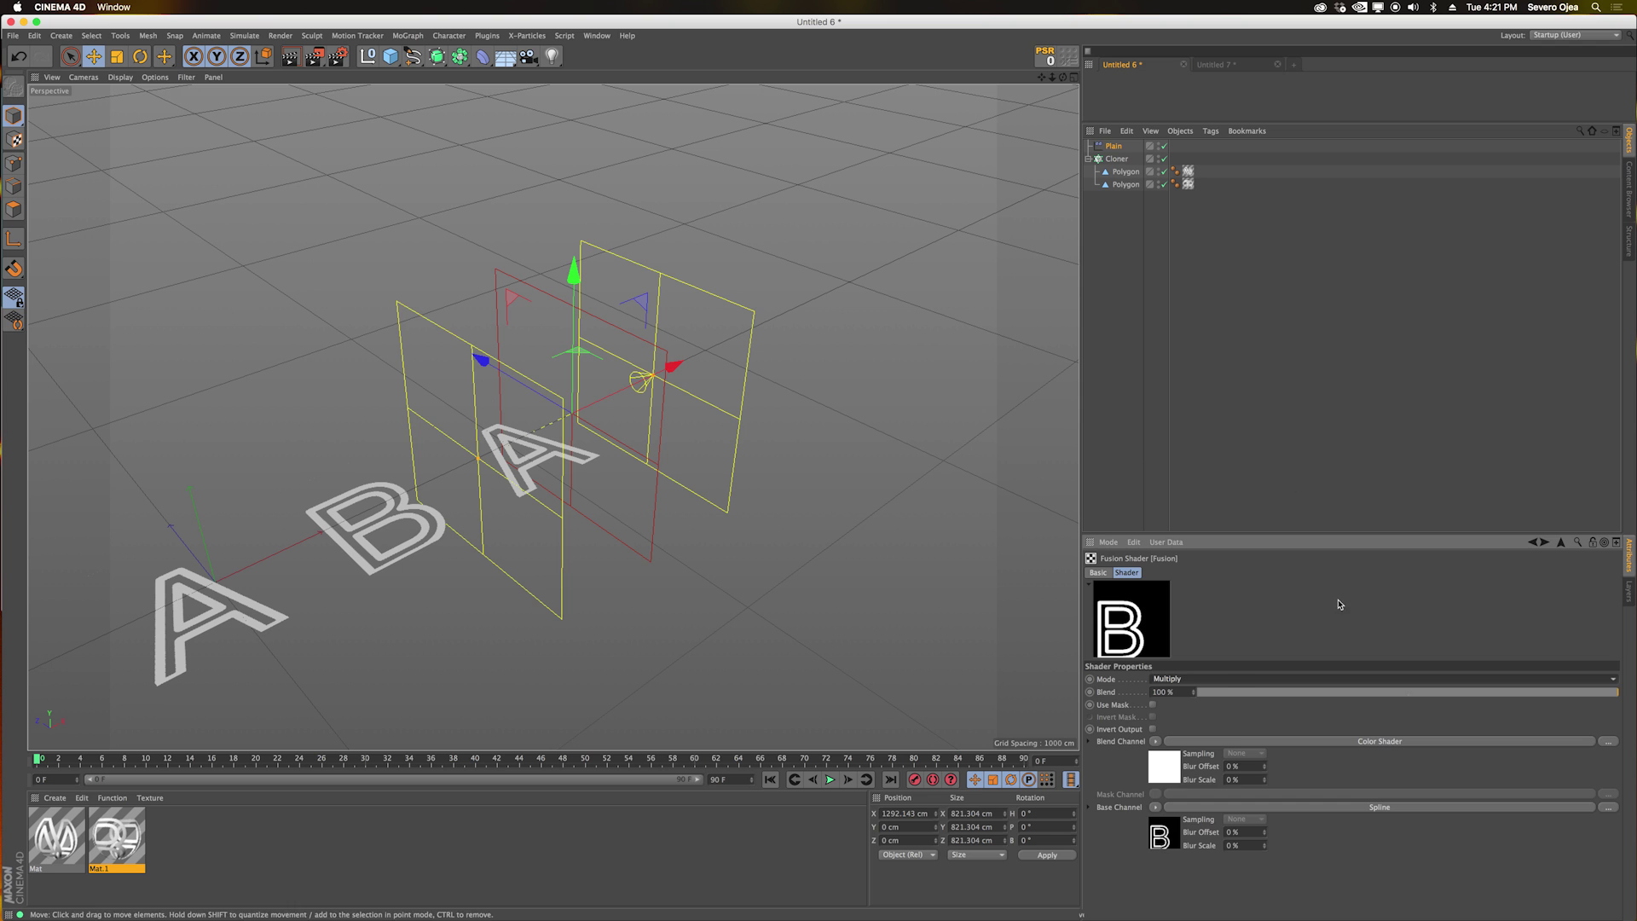
Move the Plain effector back along X towards the first letter and raise its Falloff percentage towards the maximum.
left_click_drag(667, 365, 396, 501)
left_click_drag(1422, 695, 1617, 695)
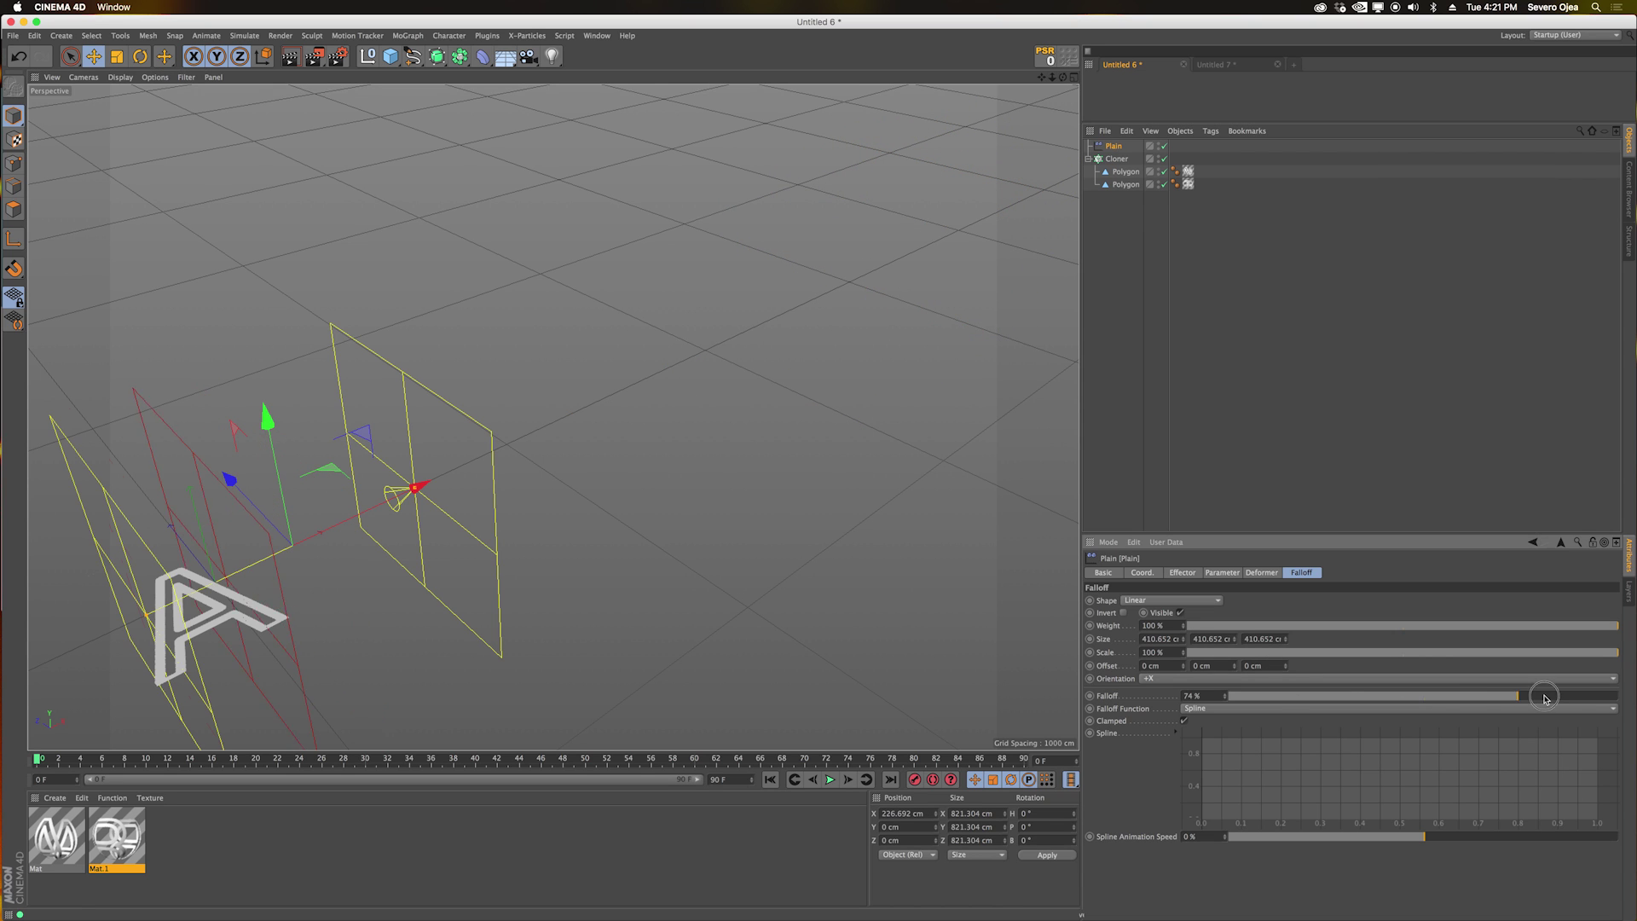